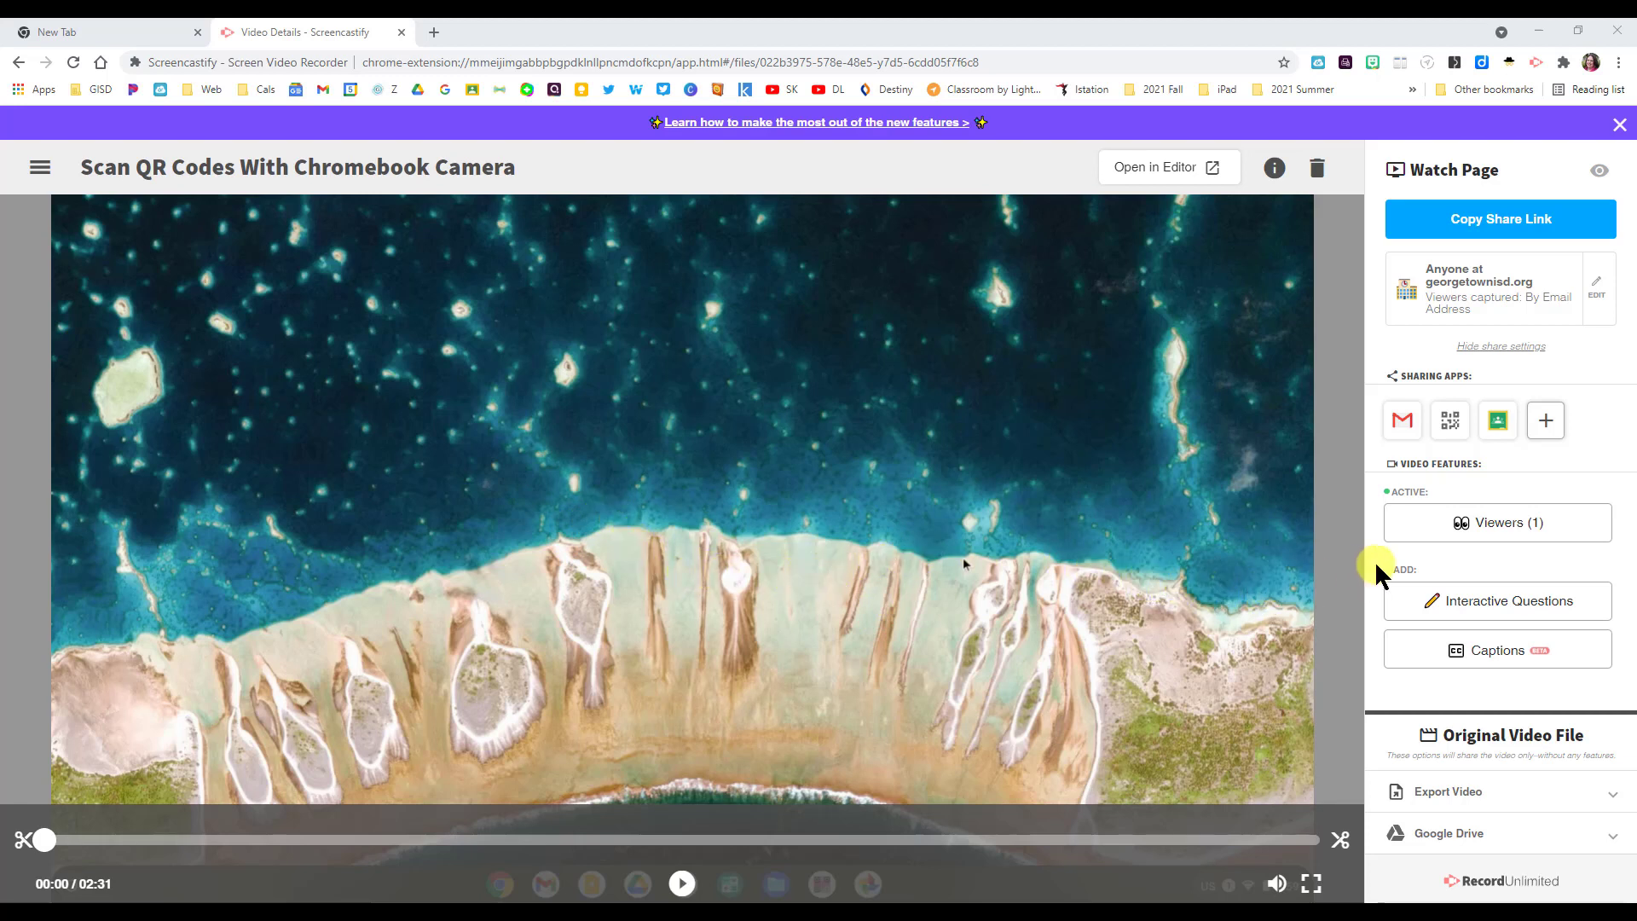
# - Open the Interactive Questions editor and pause the video at 0:23
pyautogui.click(1508, 603)
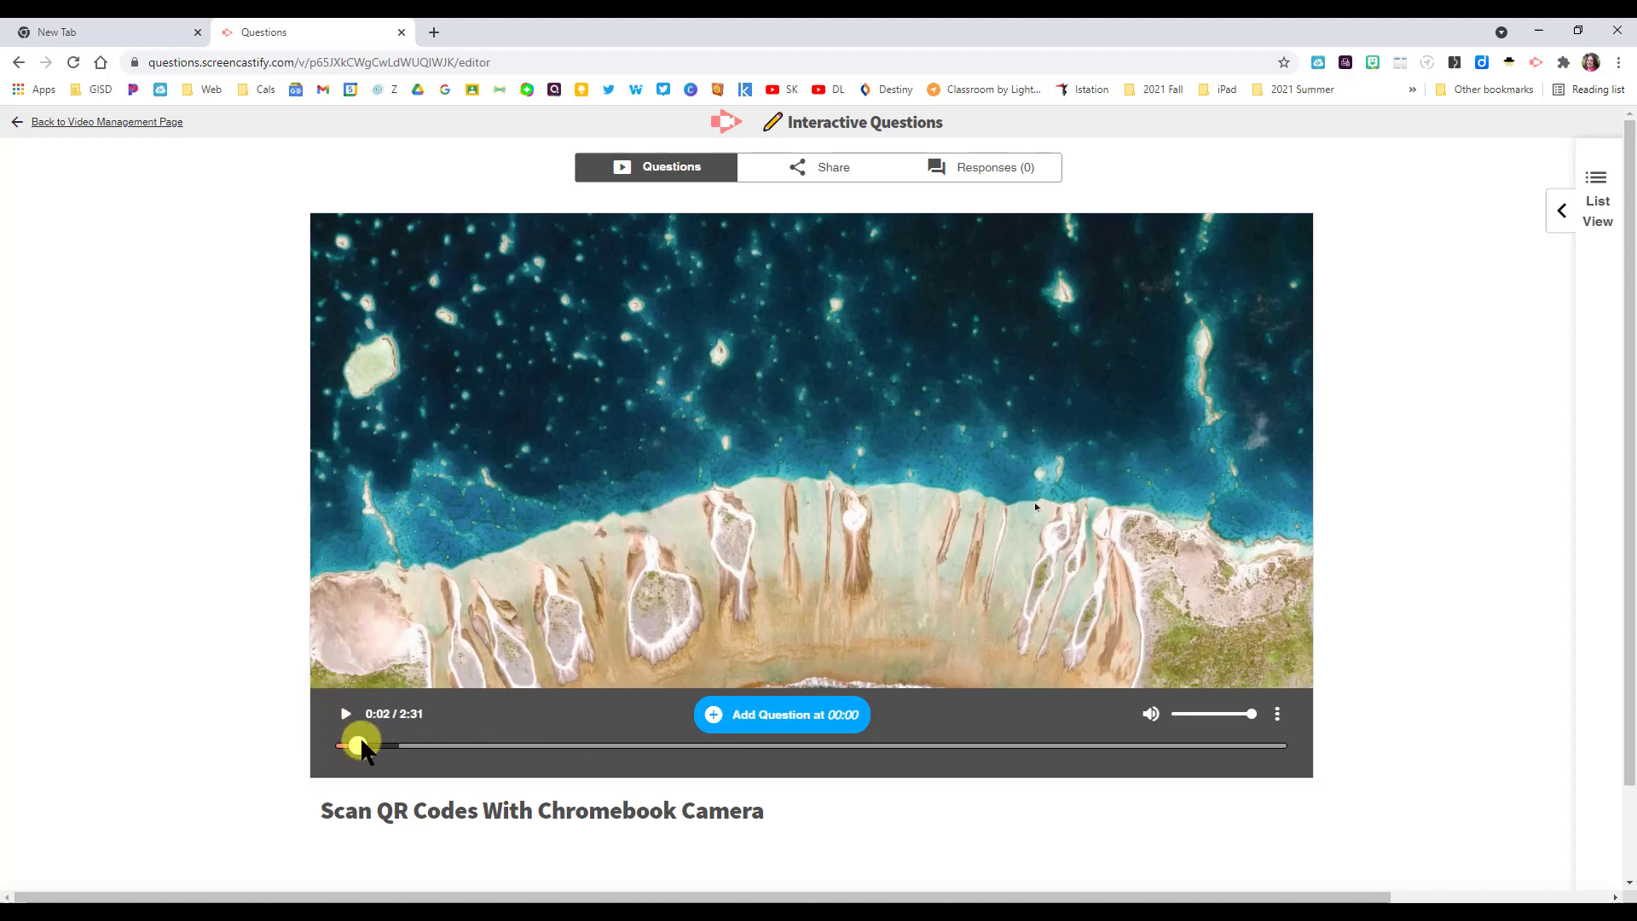
pyautogui.click(421, 745)
pyautogui.moveTo(451, 739)
pyautogui.mouseDown()
pyautogui.moveTo(513, 739)
pyautogui.moveTo(461, 744)
pyautogui.mouseUp()
pyautogui.click(346, 717)
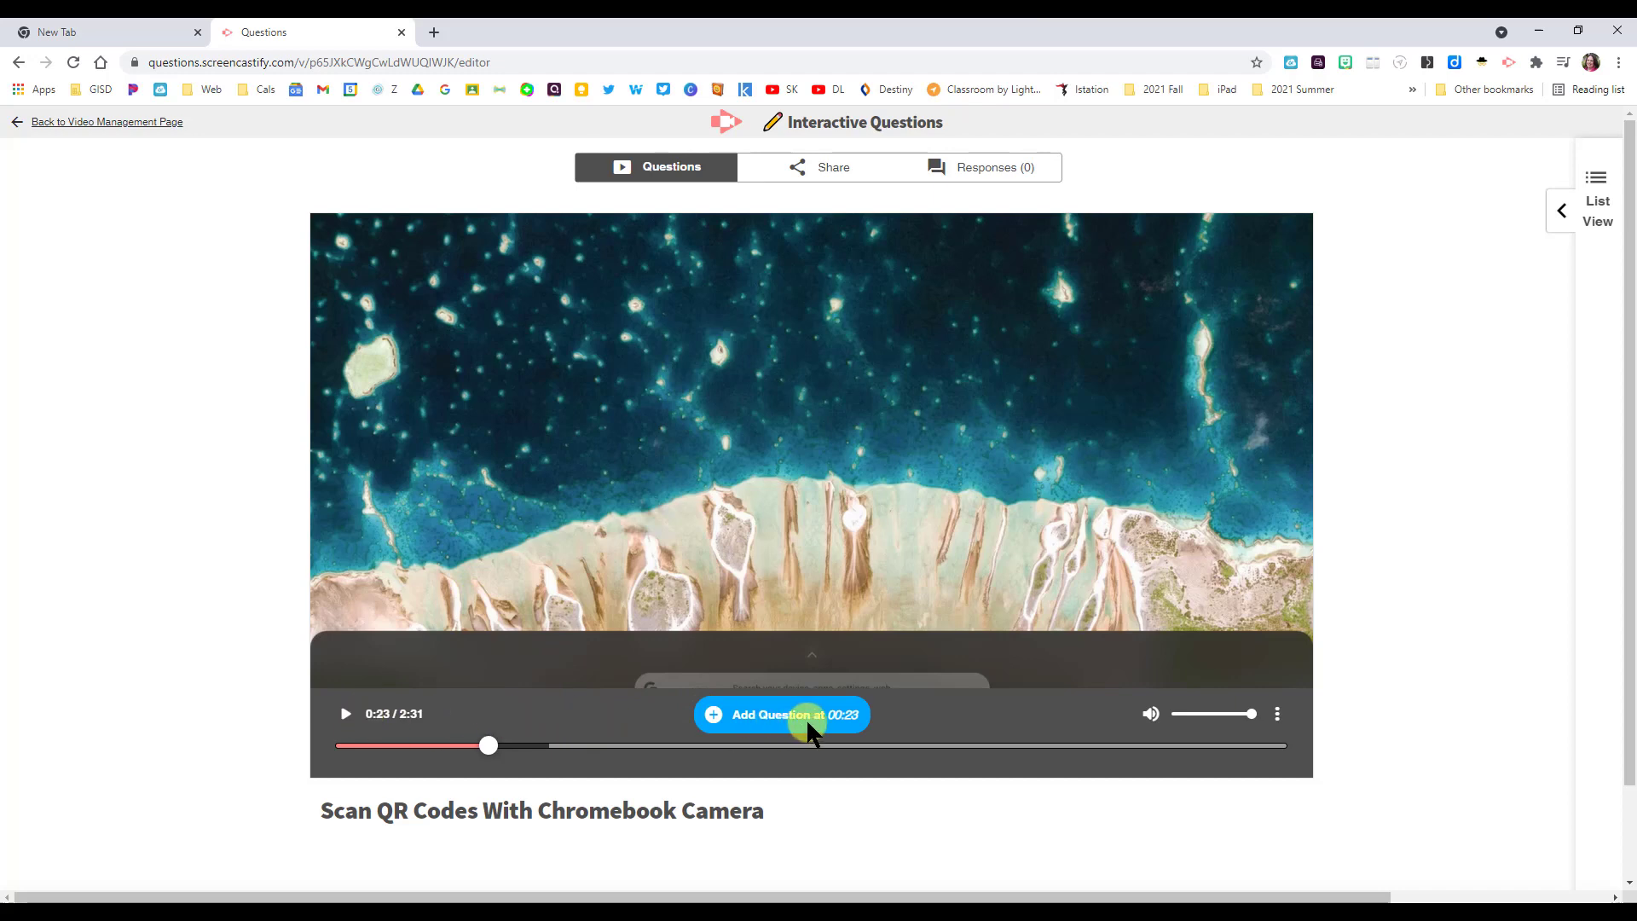
# - Add a question at 00:23 asking where to click for the Chromebook camera, with answers 'the cl' and 'the top right'
pyautogui.click(726, 713)
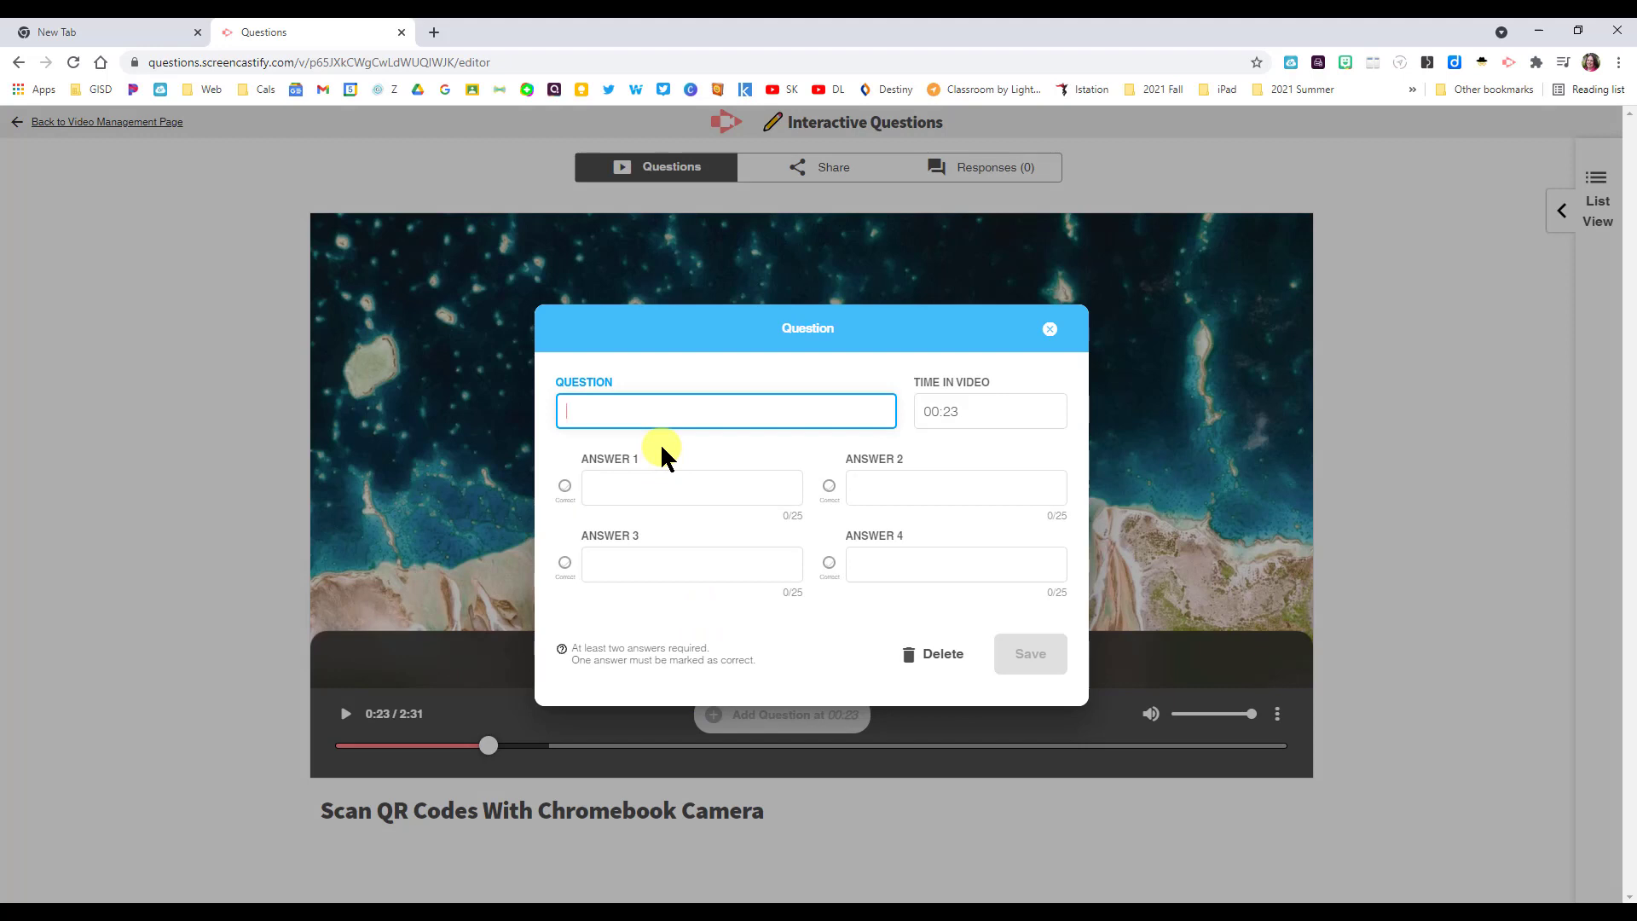
pyautogui.write('Where do you click on the Chromebook sc')
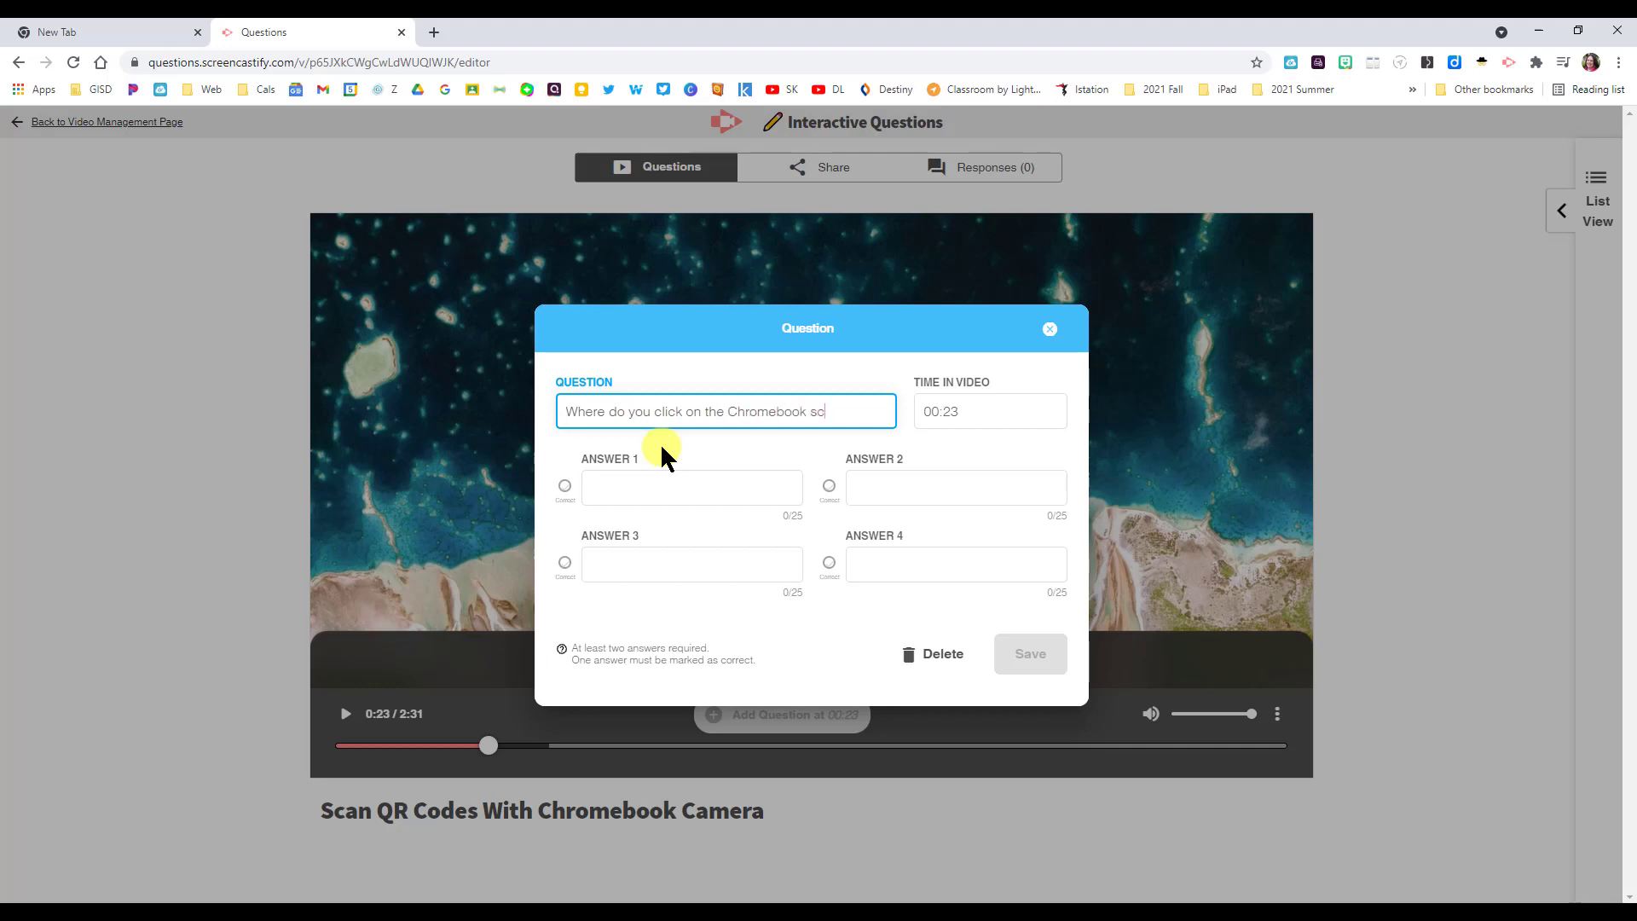
pyautogui.write('reen to get to t')
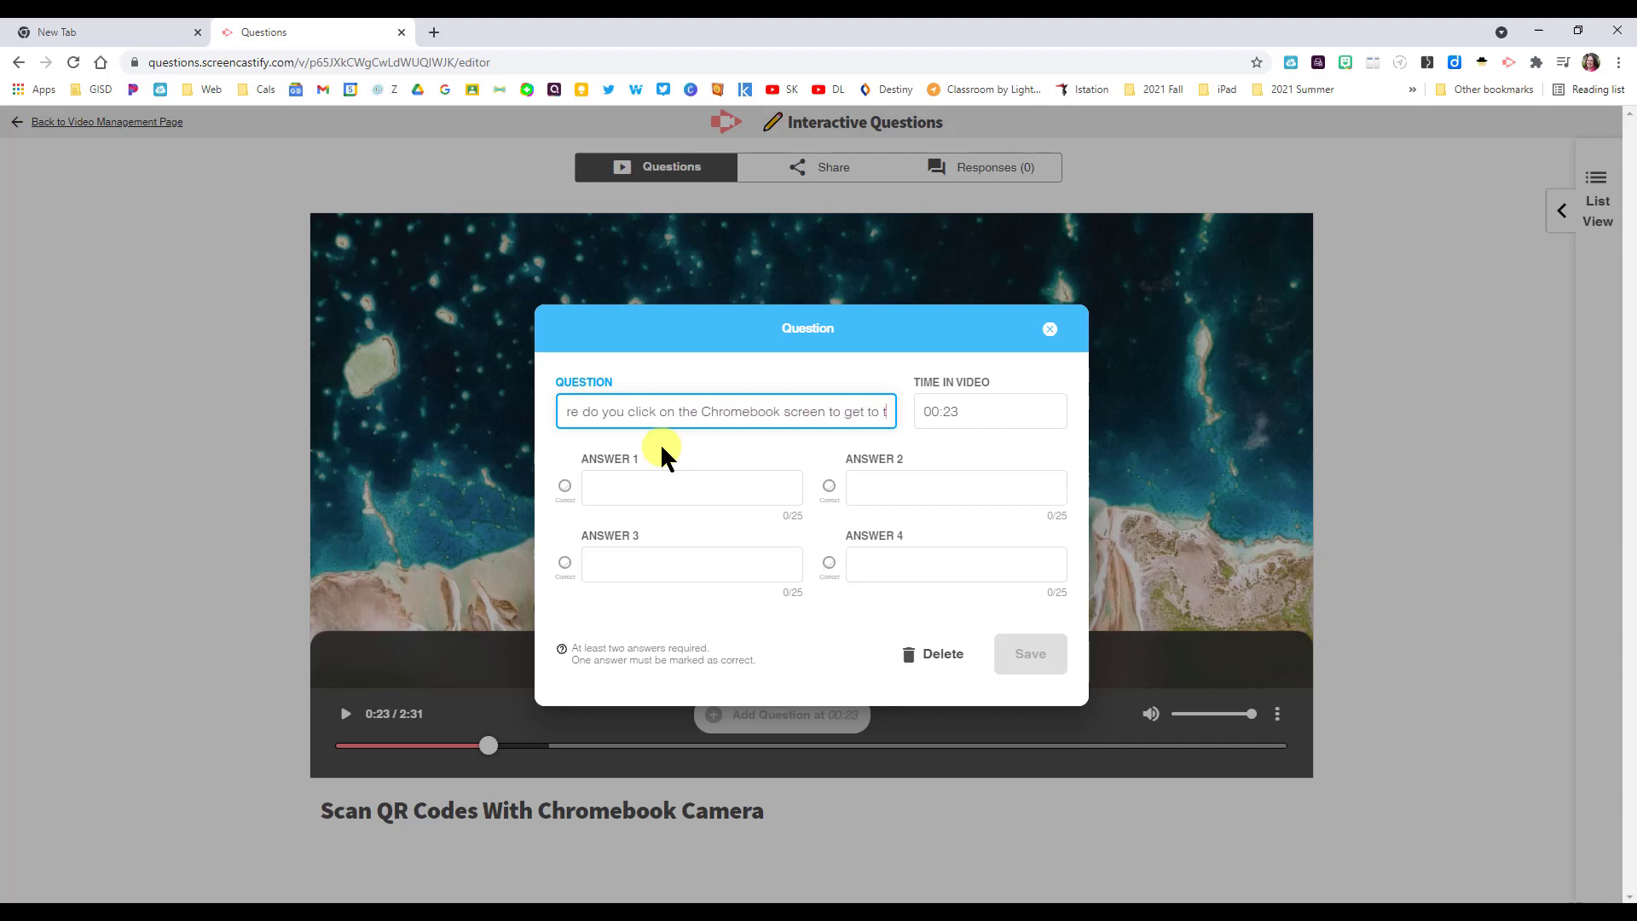
pyautogui.write('he camera?')
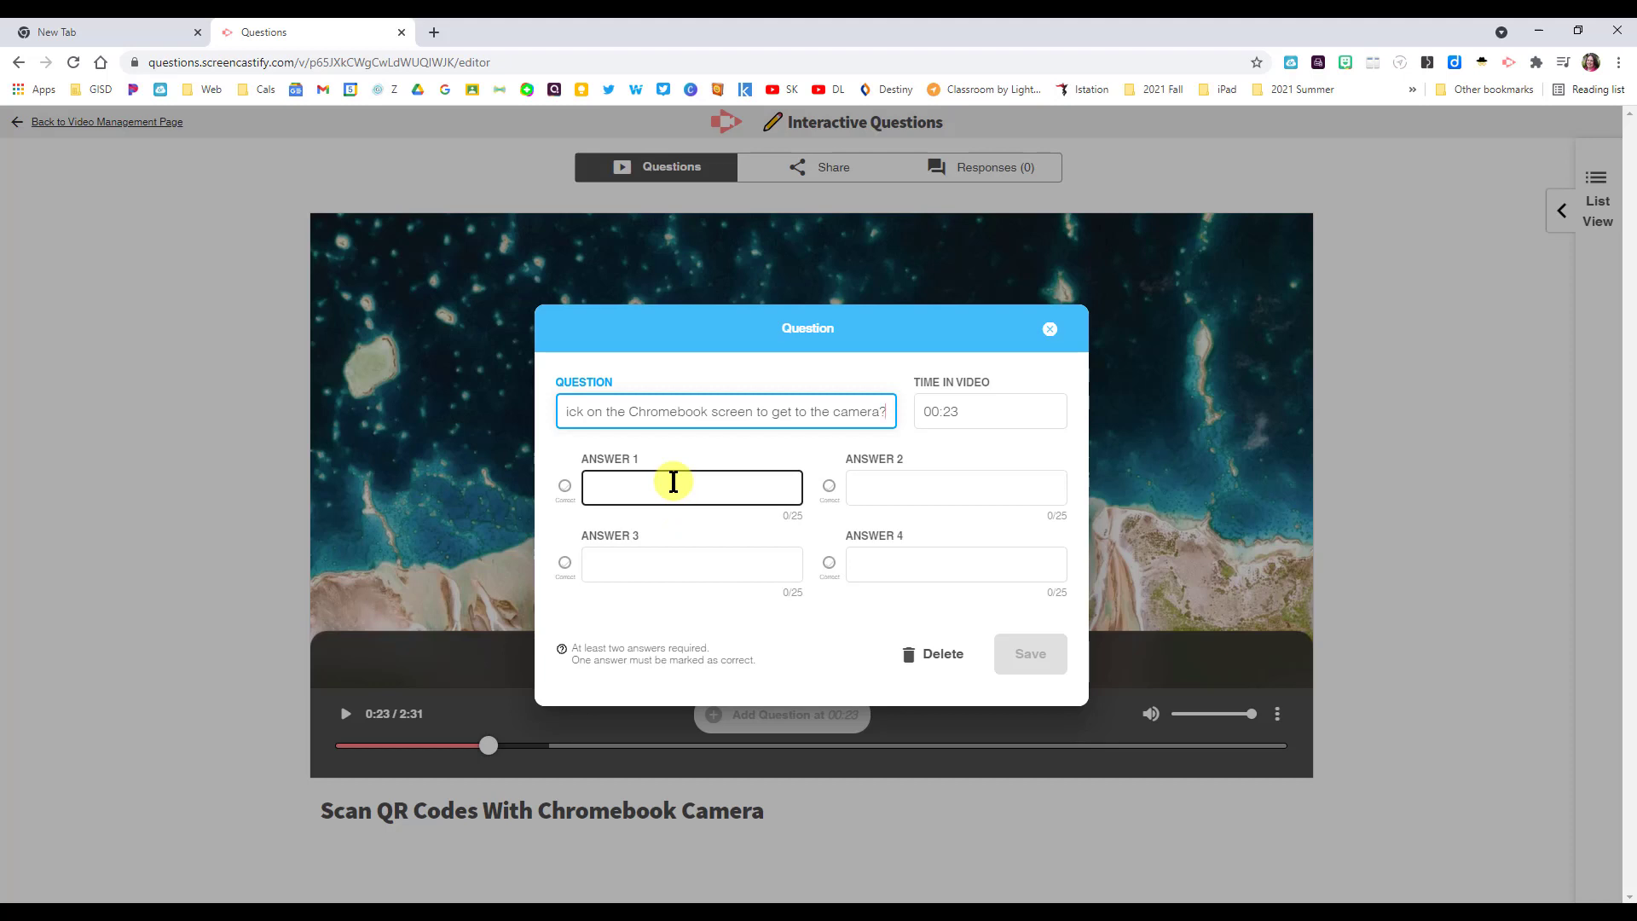
pyautogui.click(674, 483)
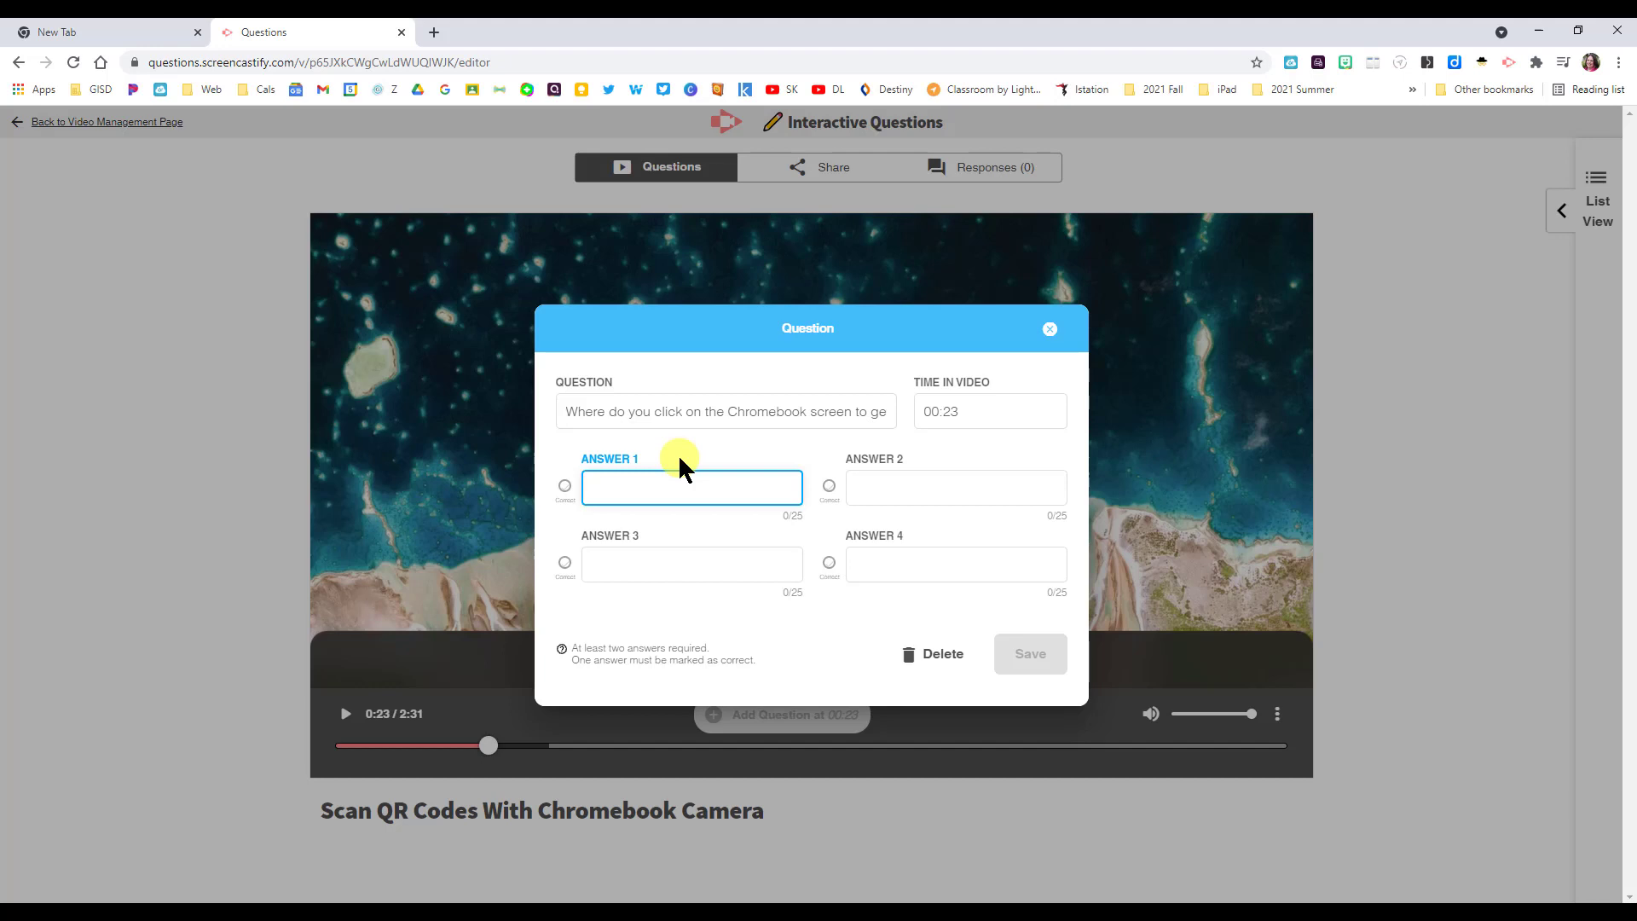
pyautogui.write('the clock')
pyautogui.click(943, 484)
pyautogui.write('the top right')
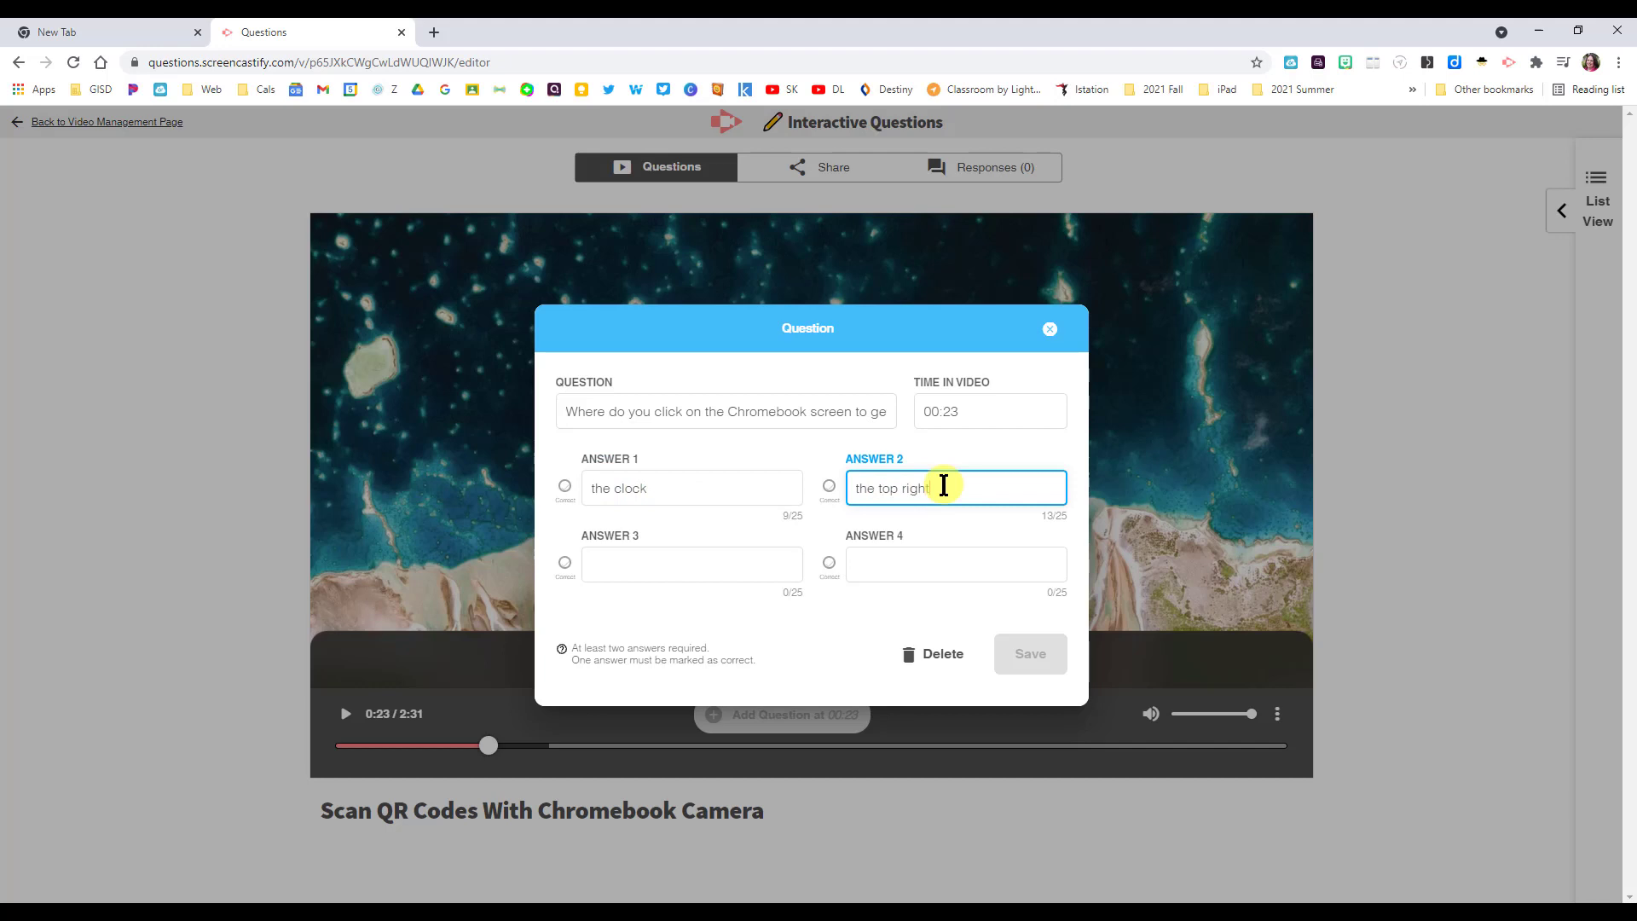
# - Add answers 'the apps launcher' (marked correct) and 'the middle of the screen', then save
pyautogui.click(626, 562)
pyautogui.write('the apps')
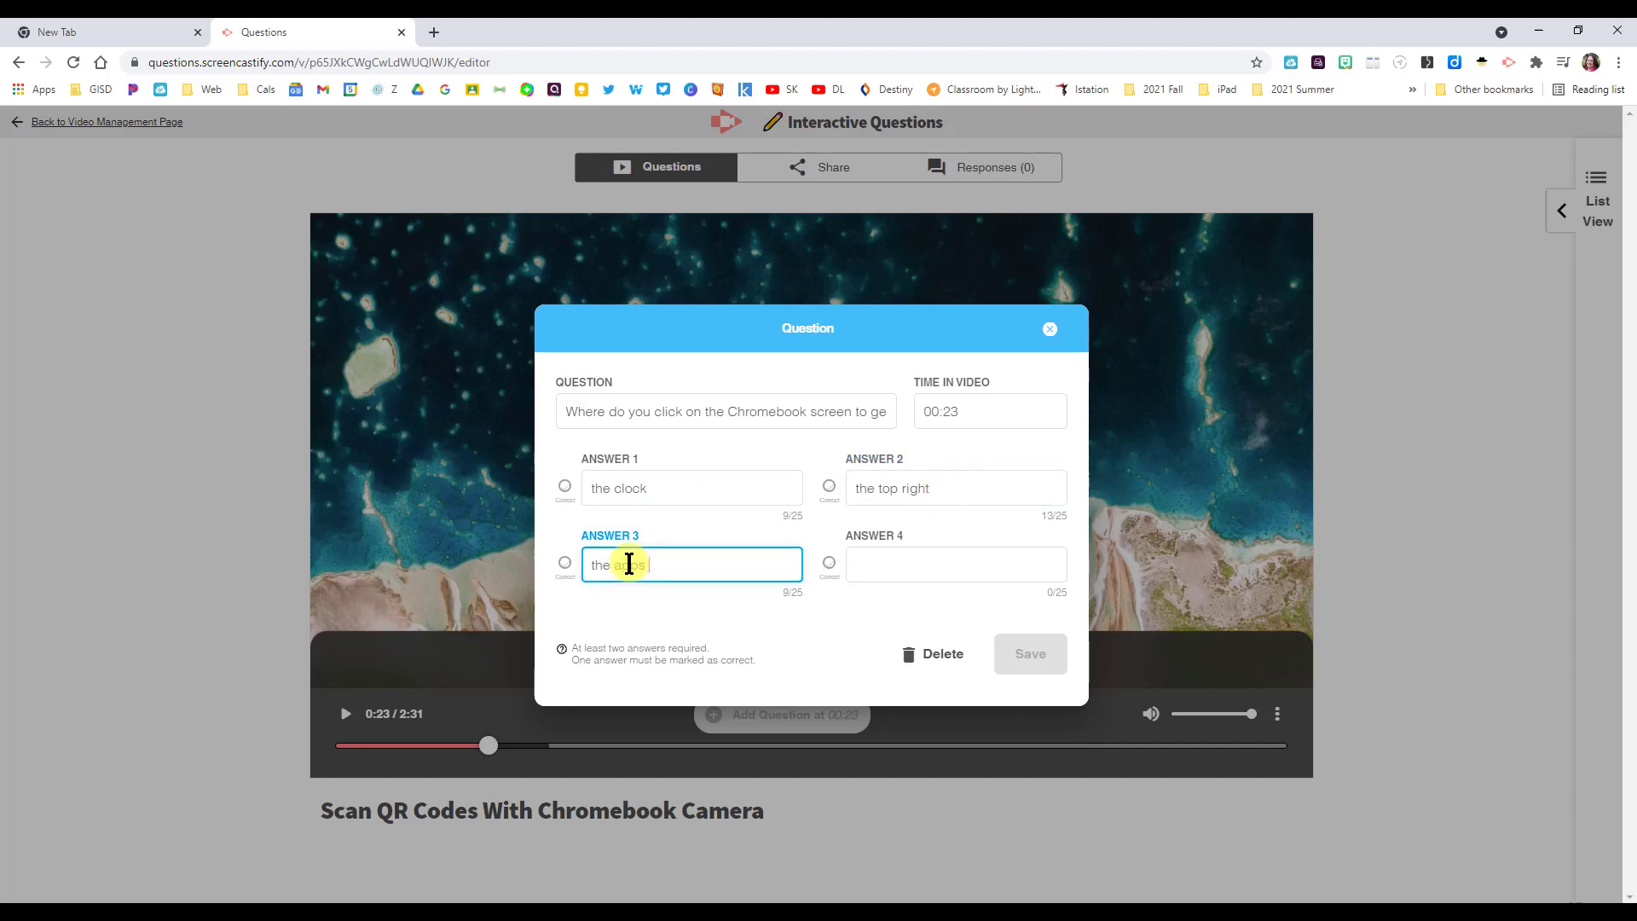
pyautogui.write(' launcher')
pyautogui.click(565, 565)
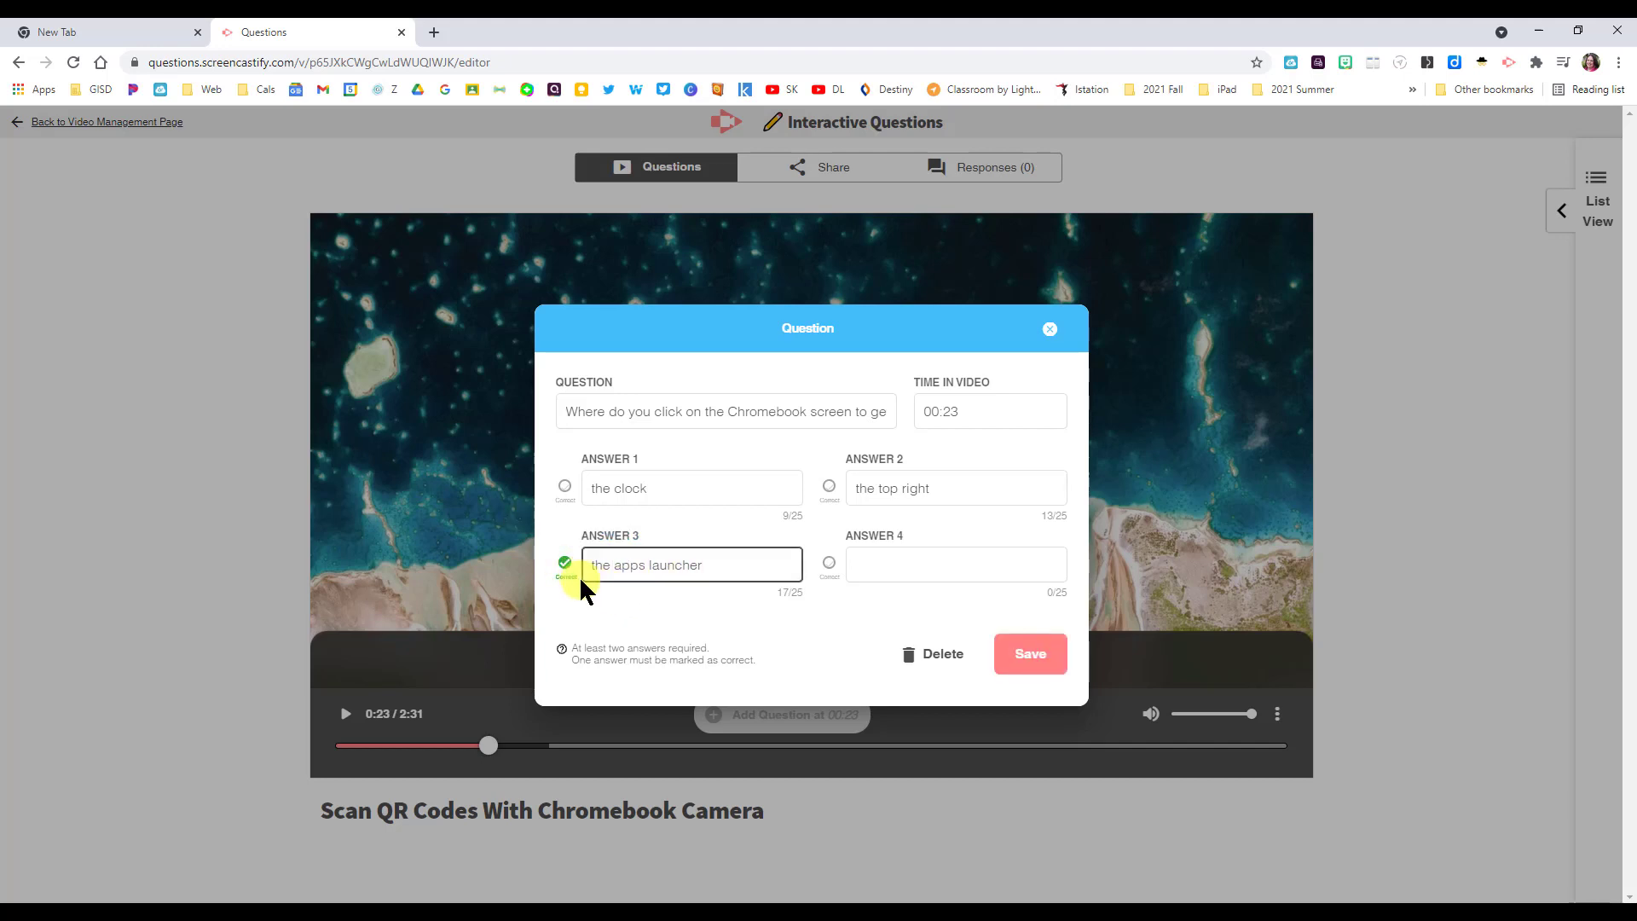
pyautogui.click(906, 561)
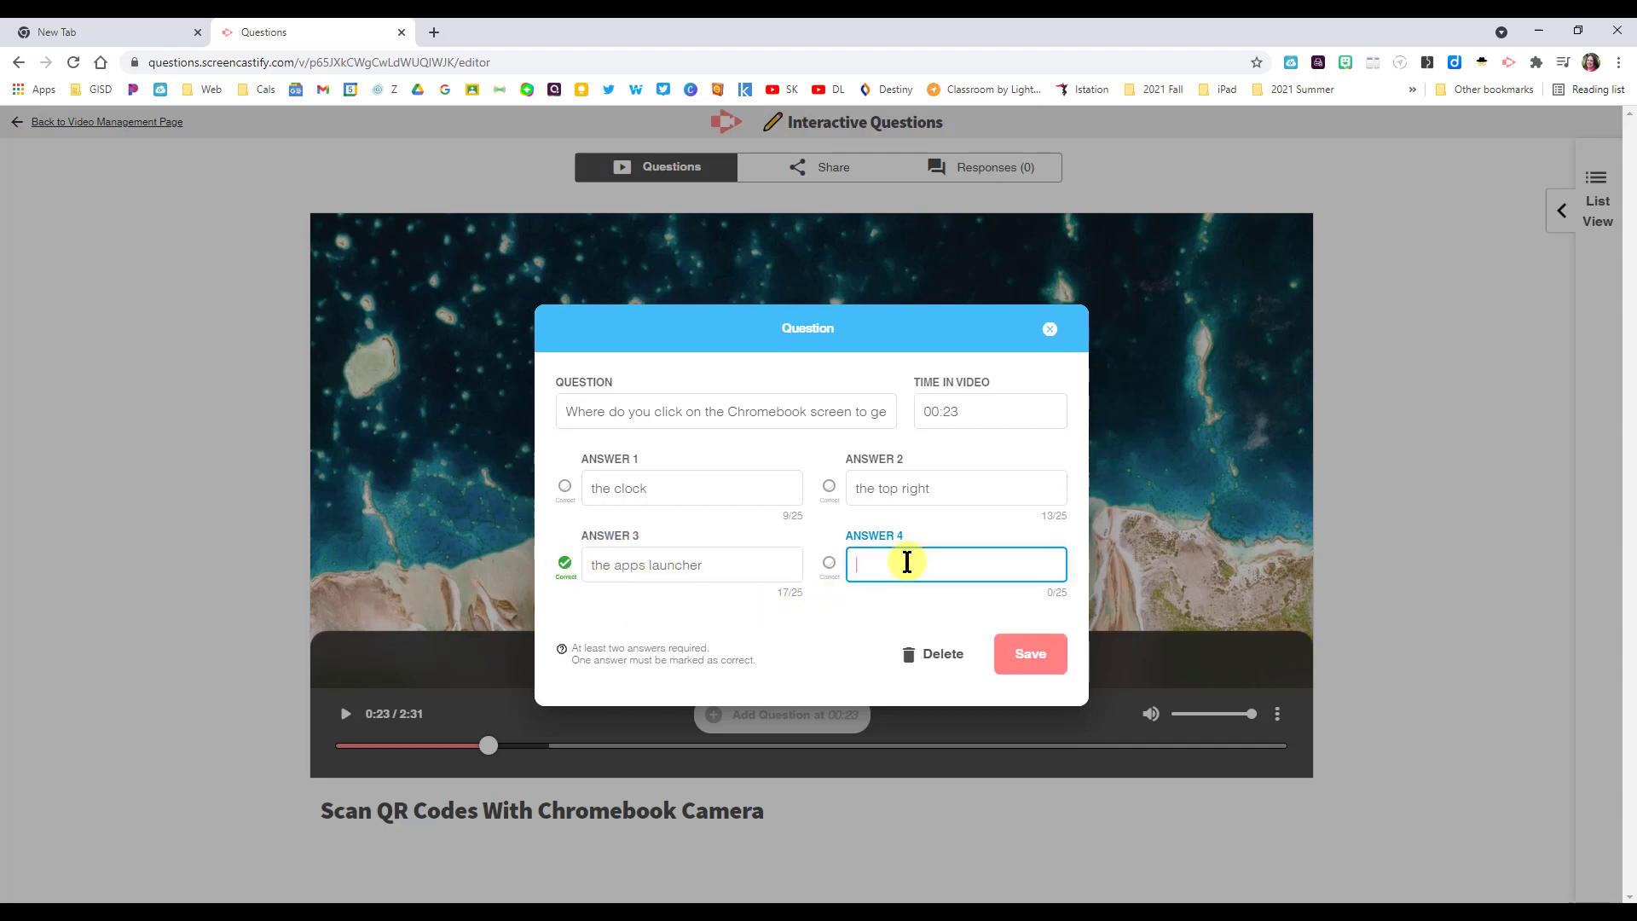
pyautogui.write('the middle of the screen')
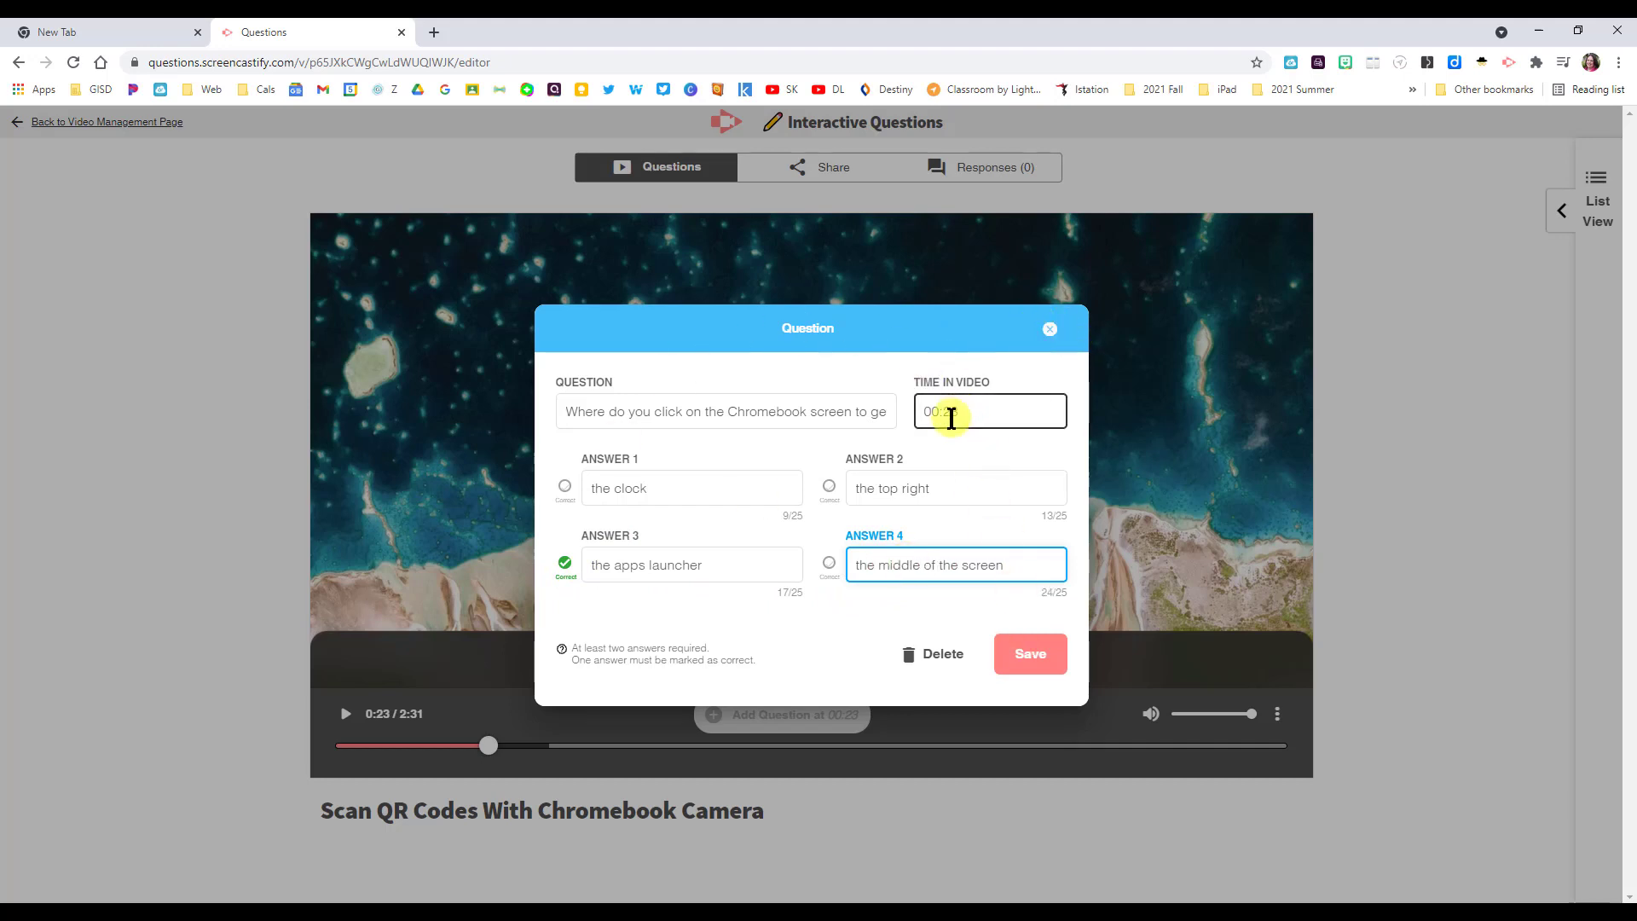
pyautogui.click(1029, 658)
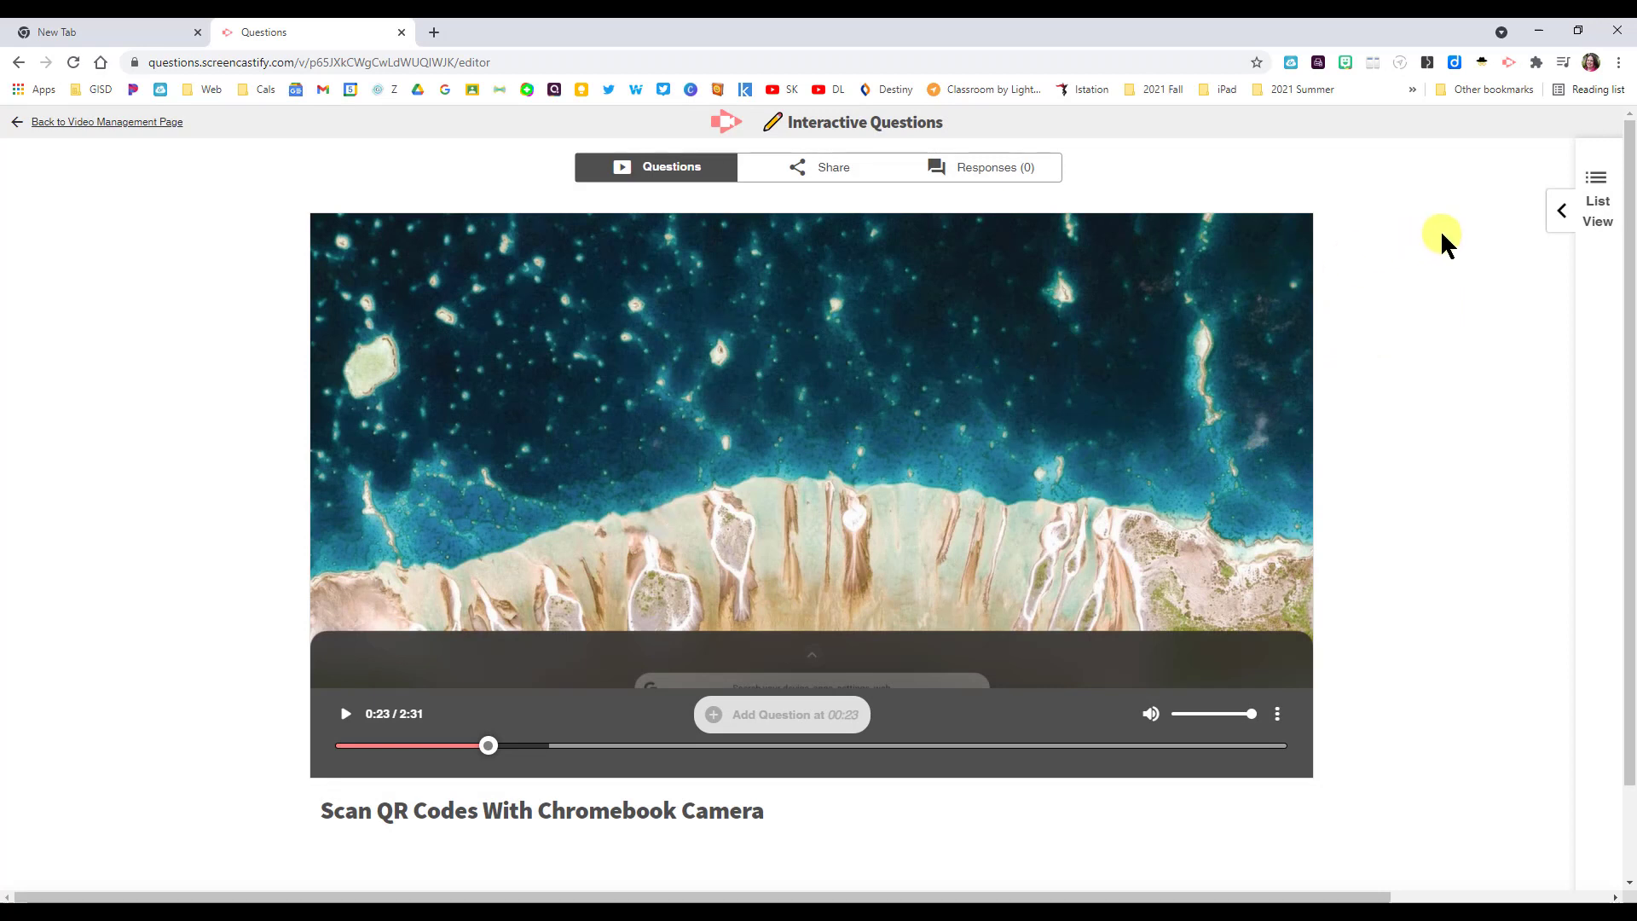
# - Show and hide the question list, leaving the video paused at 1:10
pyautogui.click(1567, 213)
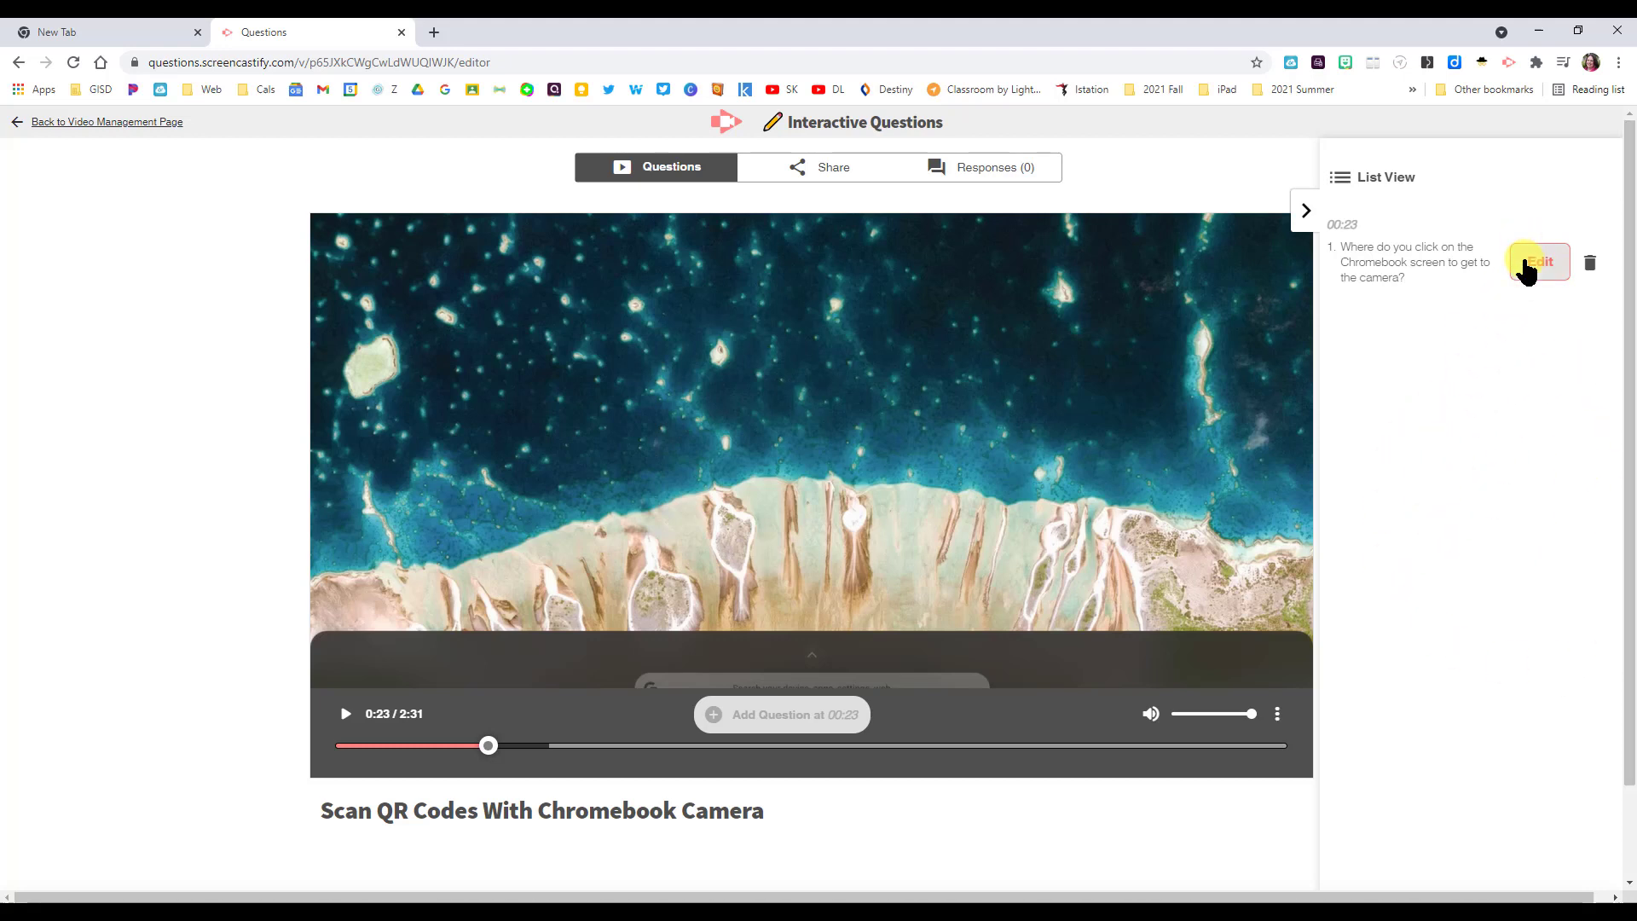
pyautogui.click(1298, 210)
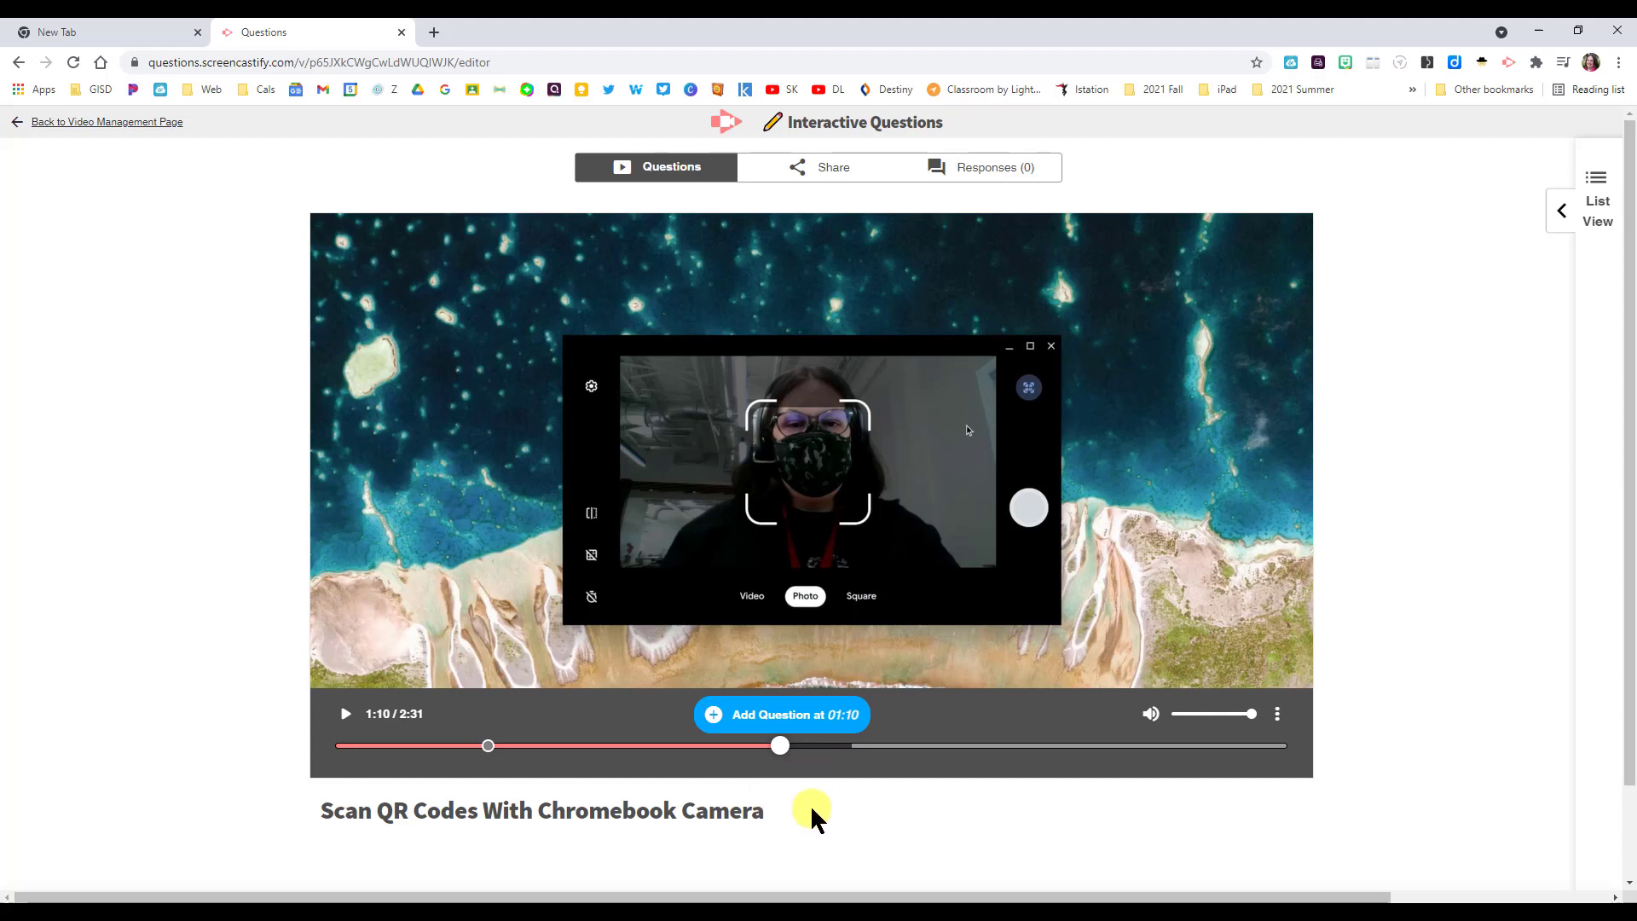
# - Add a 01:10 question with the pasted text, answers 'the gear' and 'the QR code' (correct), and save
pyautogui.click(804, 715)
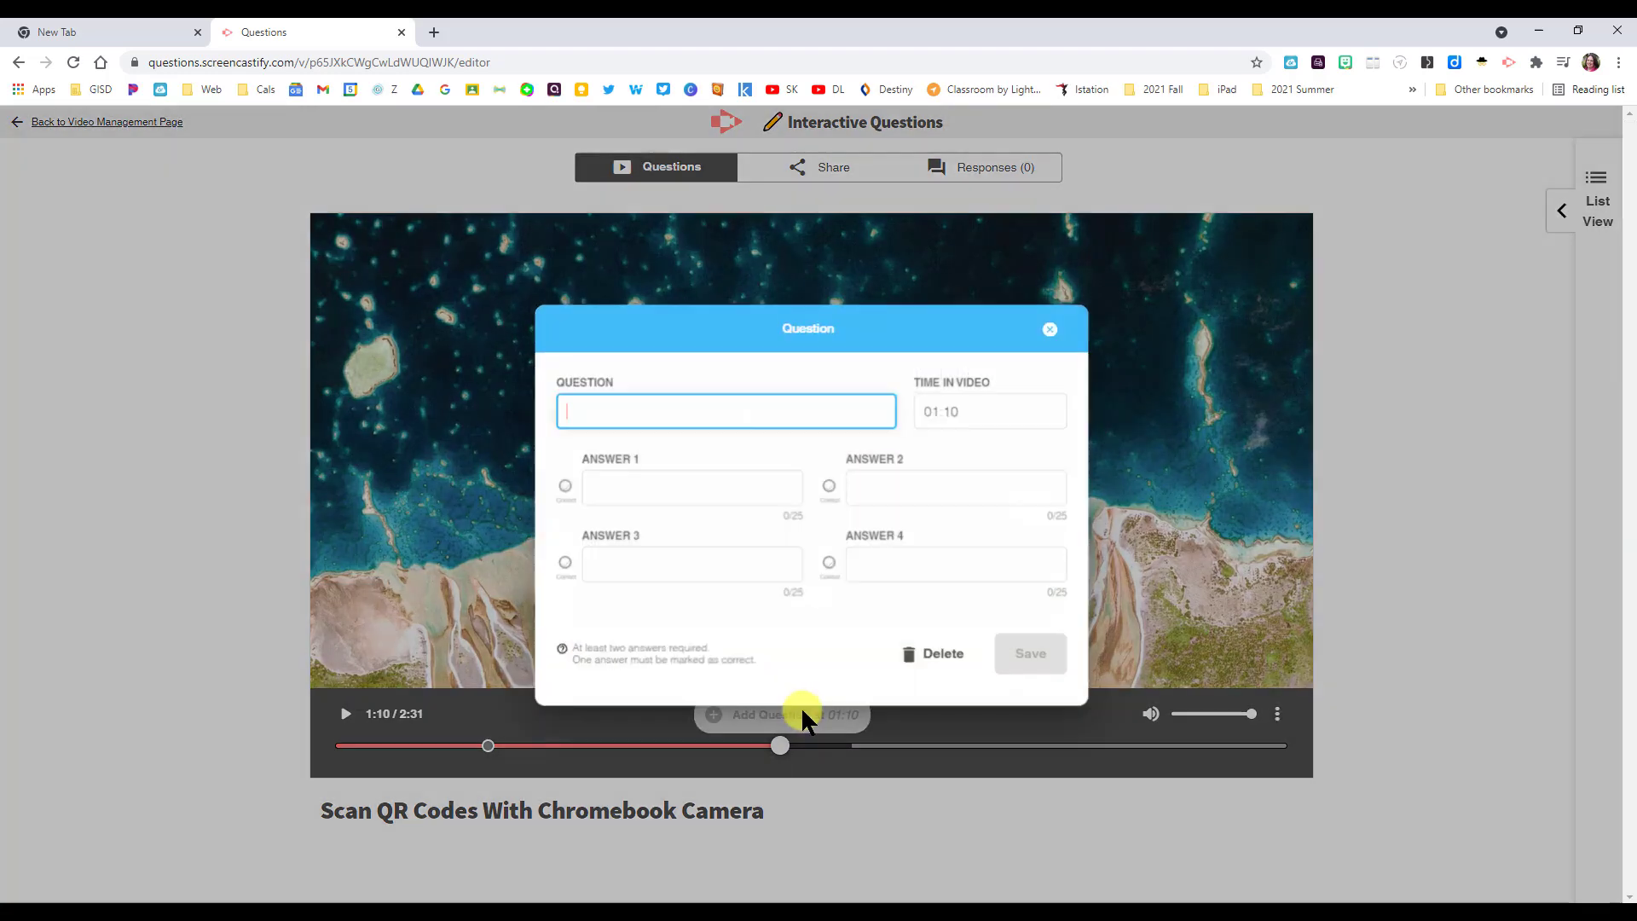
pyautogui.write('What do you click in the camera app to bring up the QR code reader?')
pyautogui.click(616, 481)
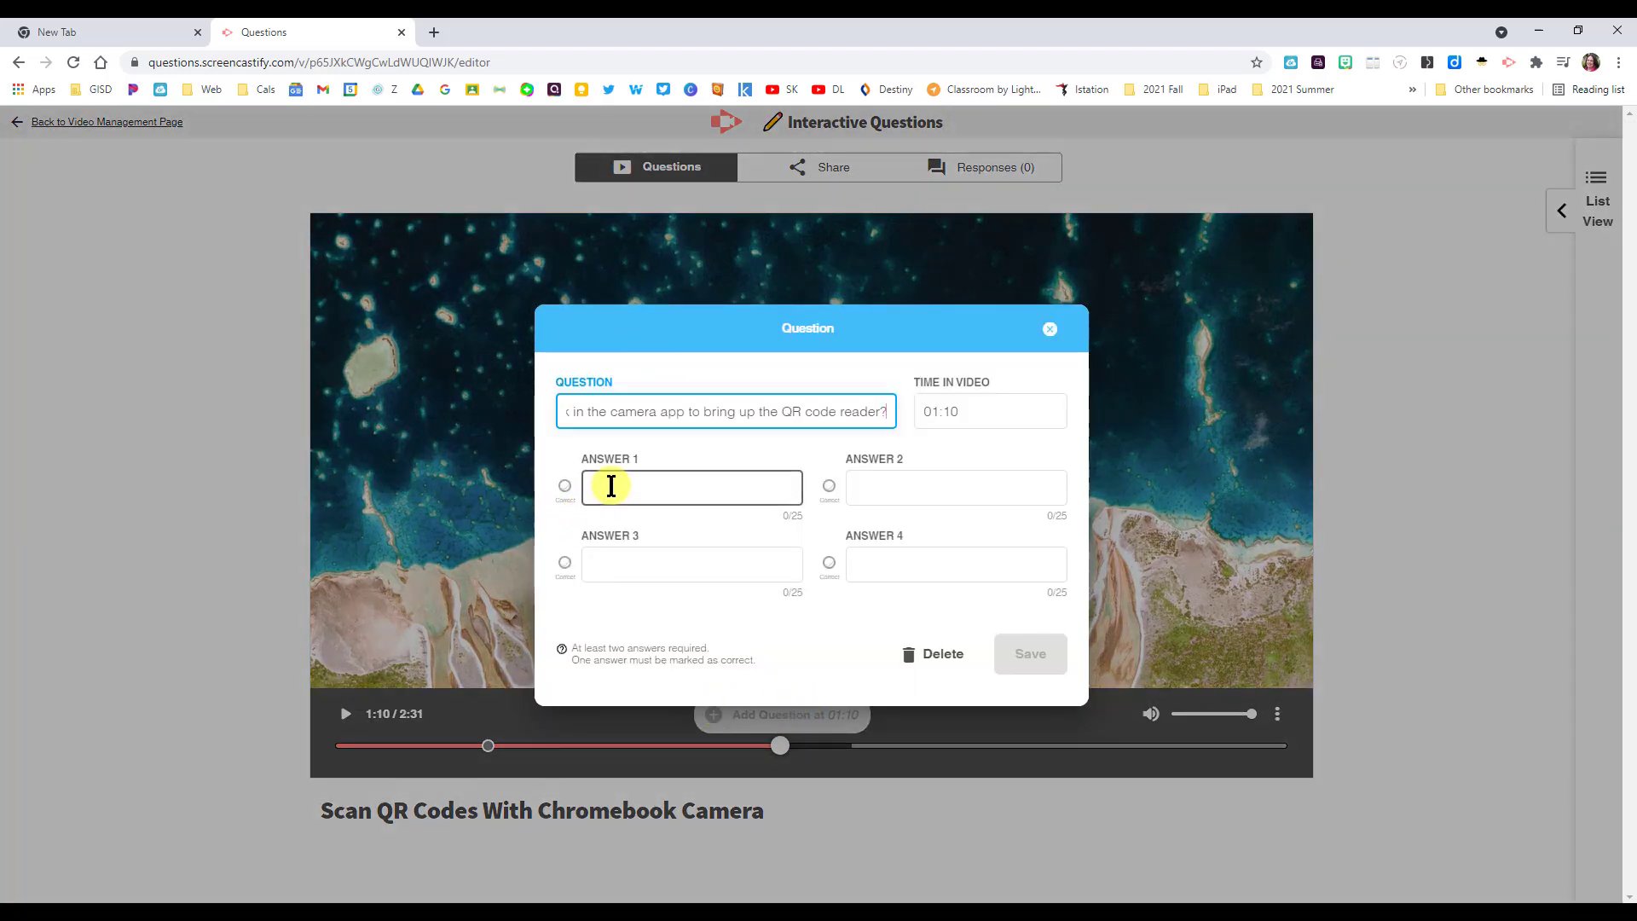
pyautogui.write('the gear')
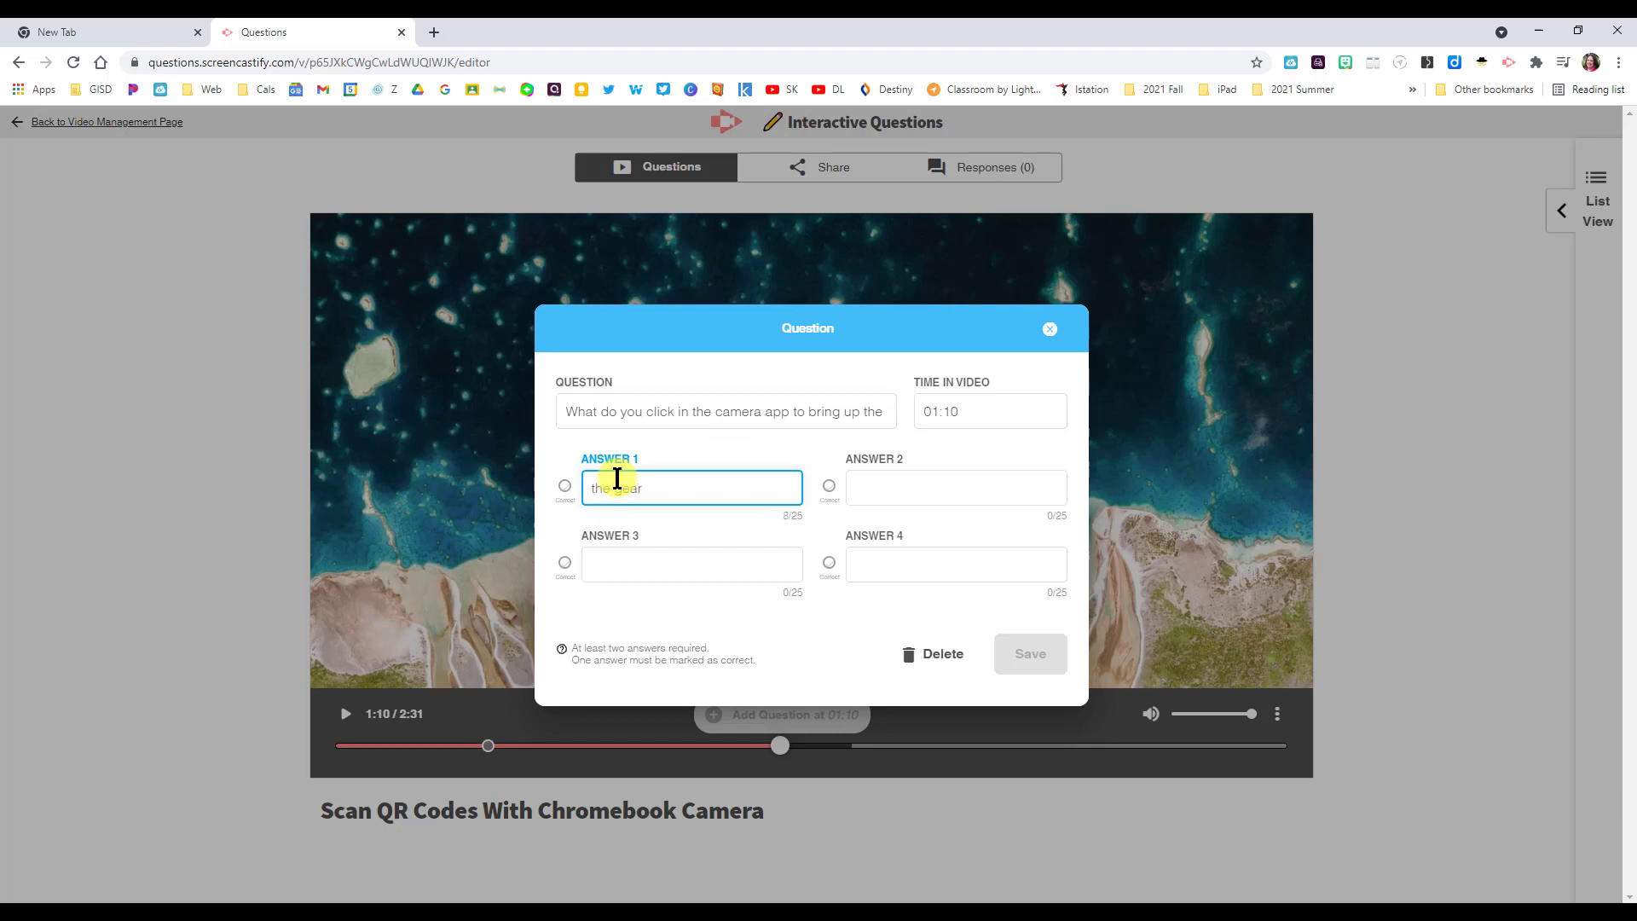
pyautogui.click(906, 481)
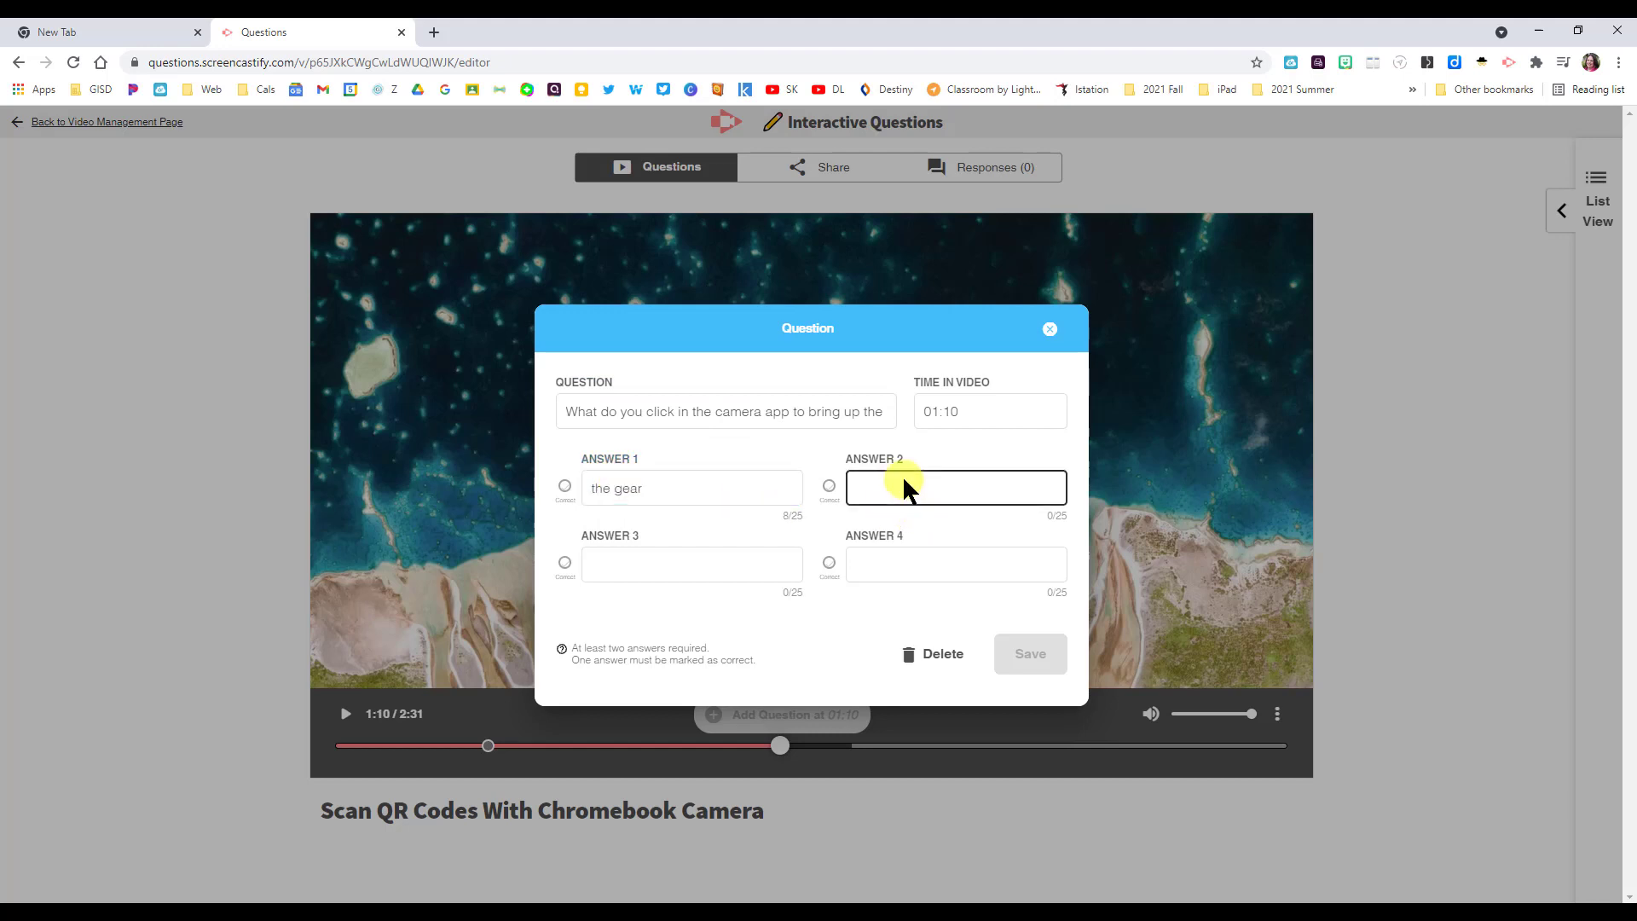
pyautogui.click(829, 487)
pyautogui.click(929, 487)
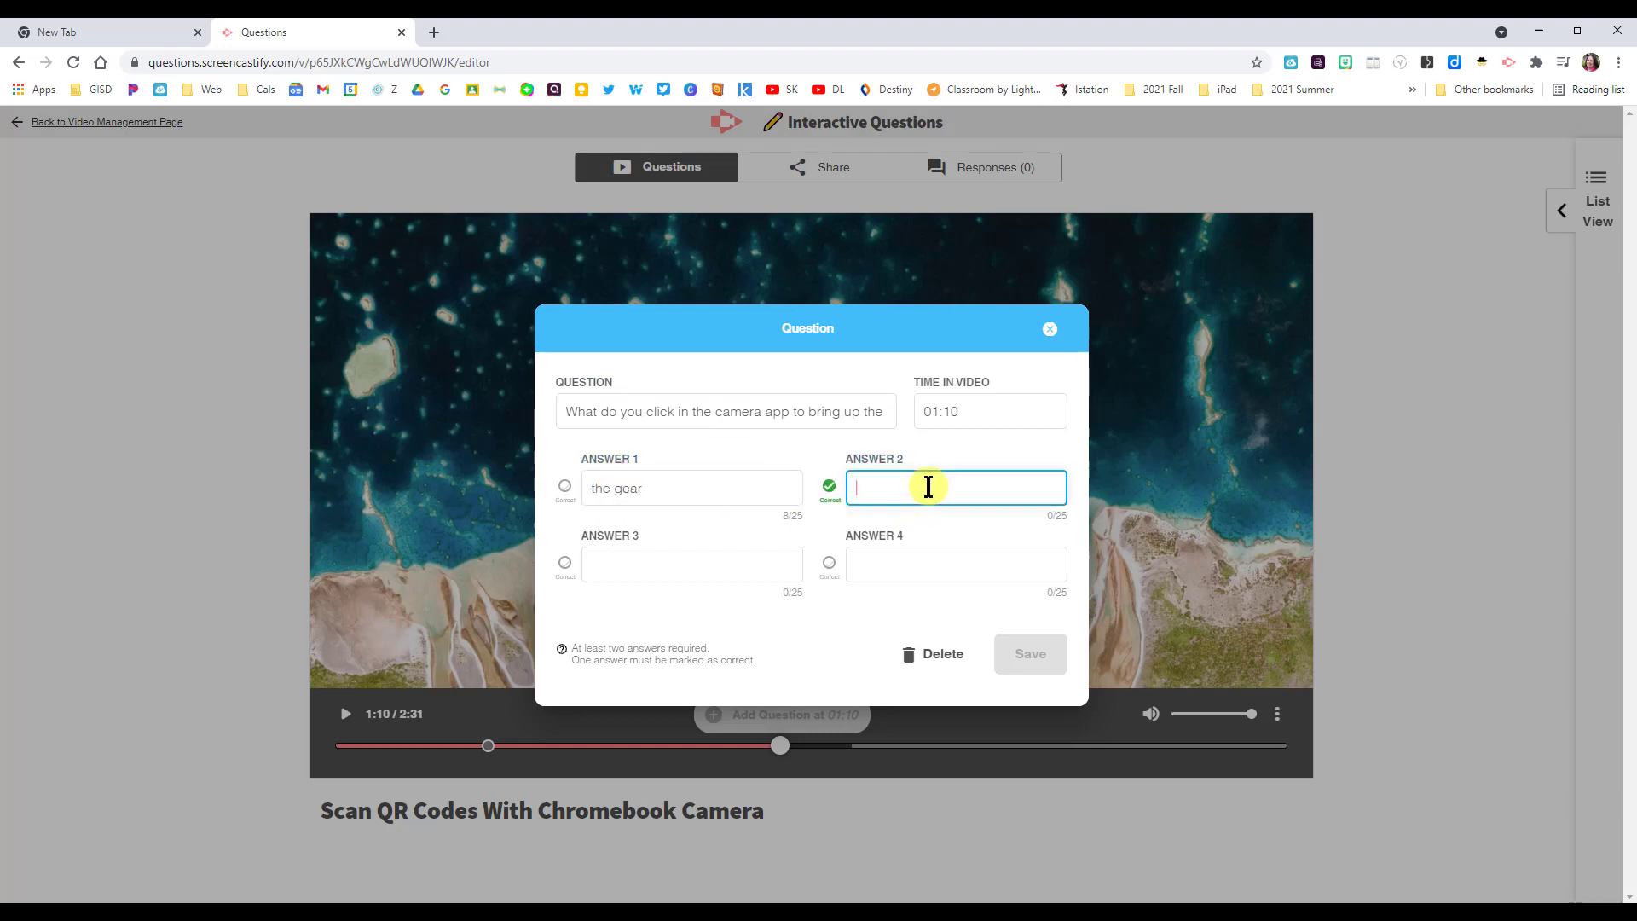
pyautogui.write('the QR code')
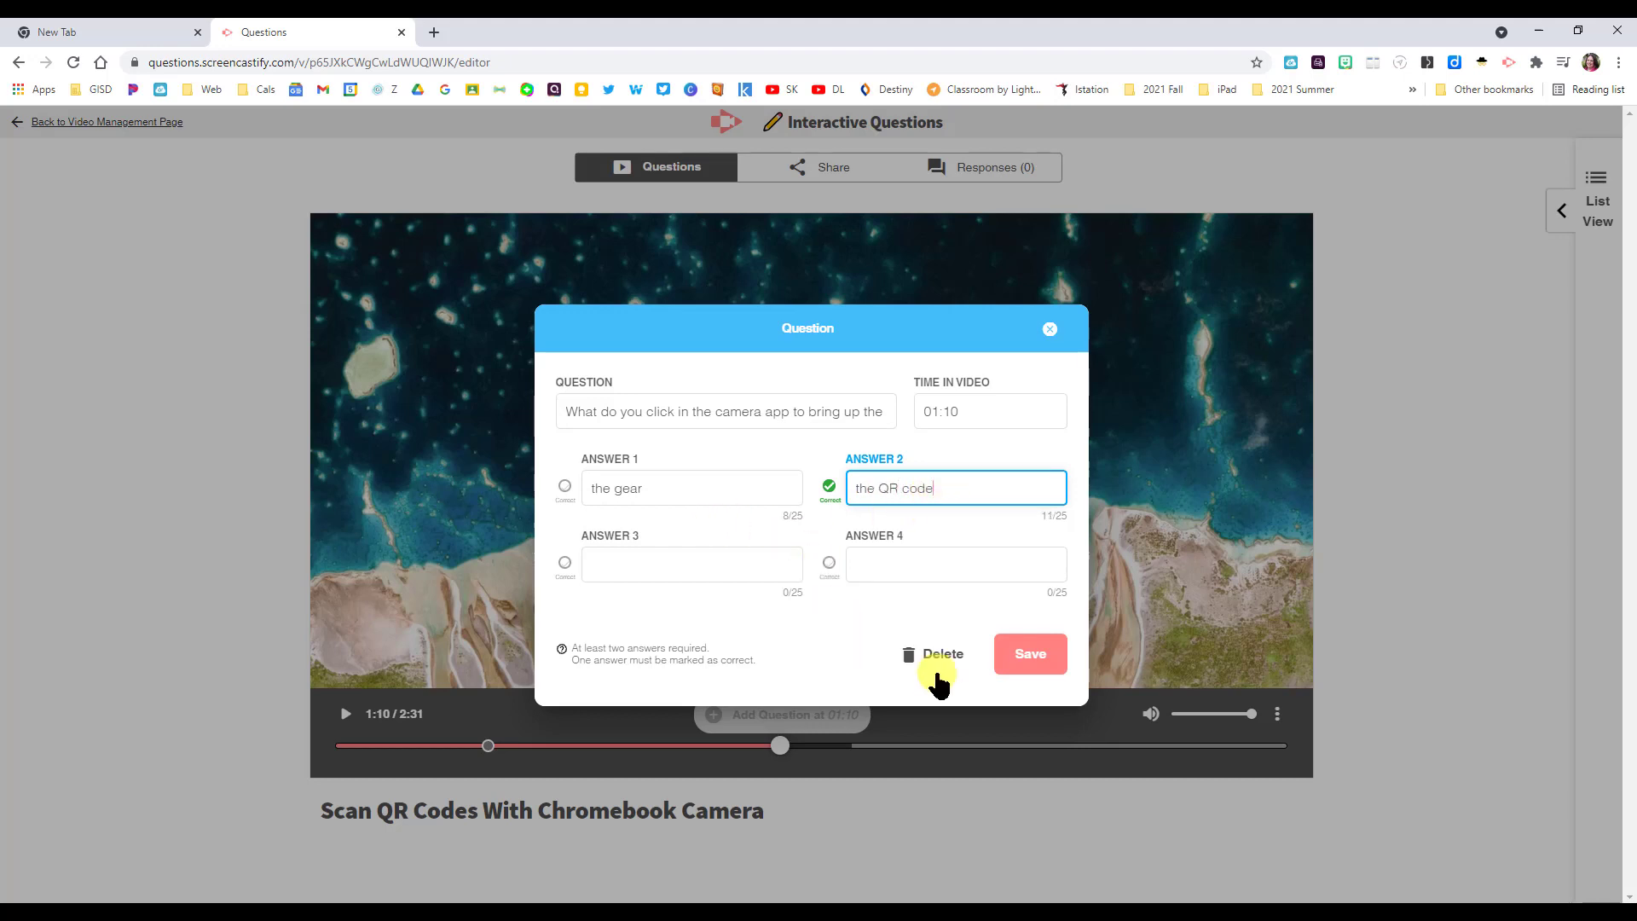
pyautogui.click(1026, 659)
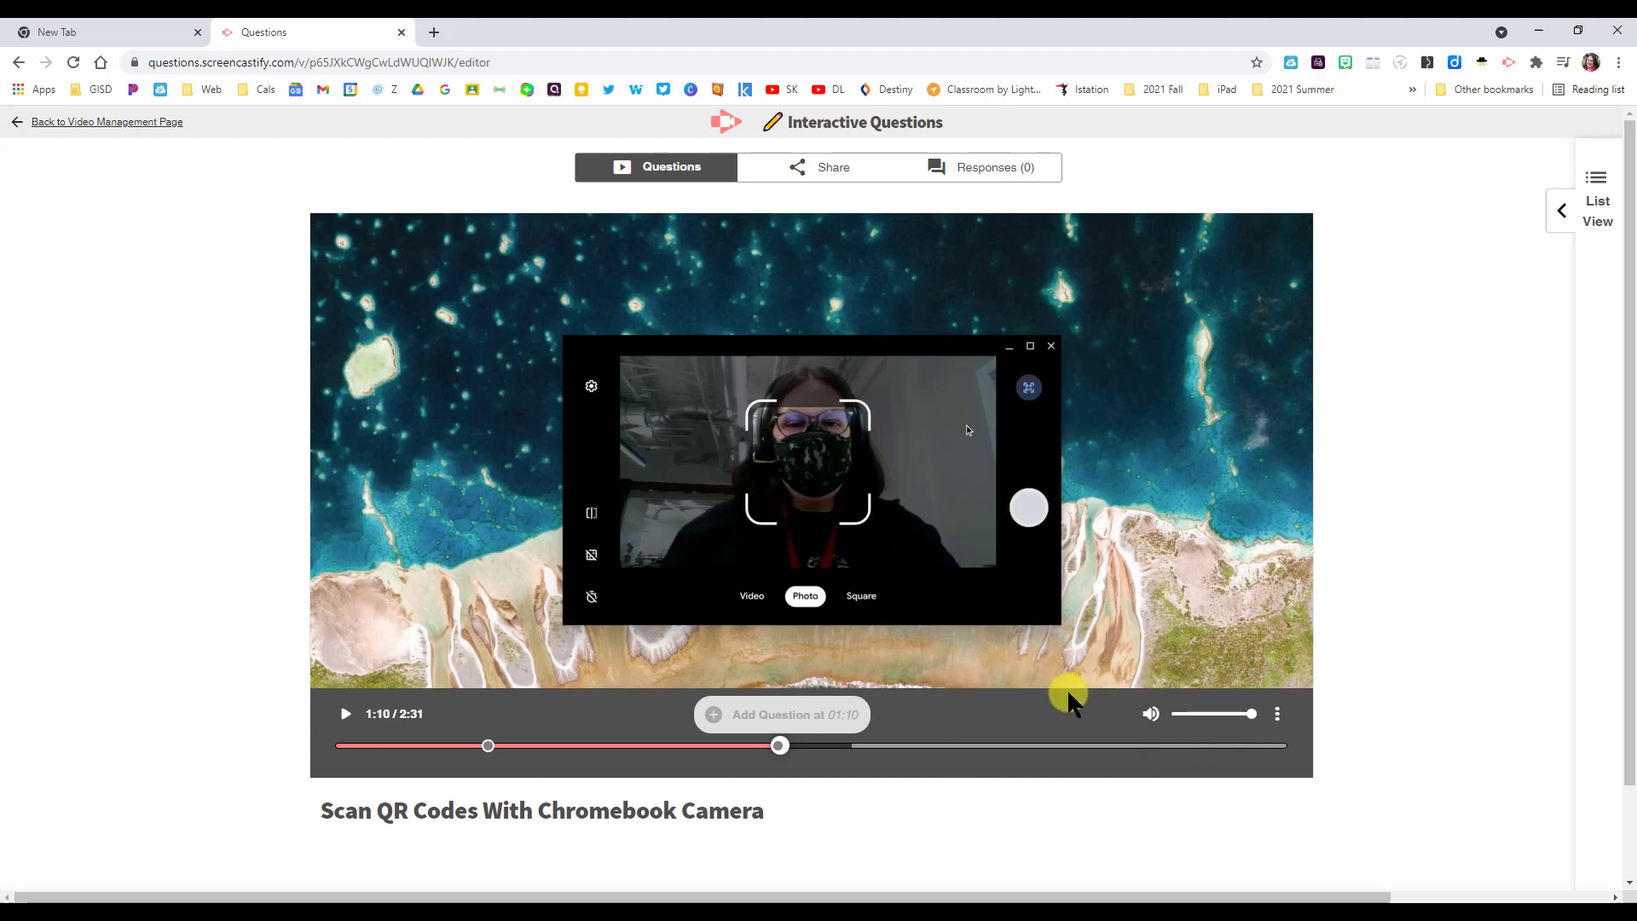
# - Reopen question 1 from the list view and save it again unchanged
pyautogui.click(1563, 220)
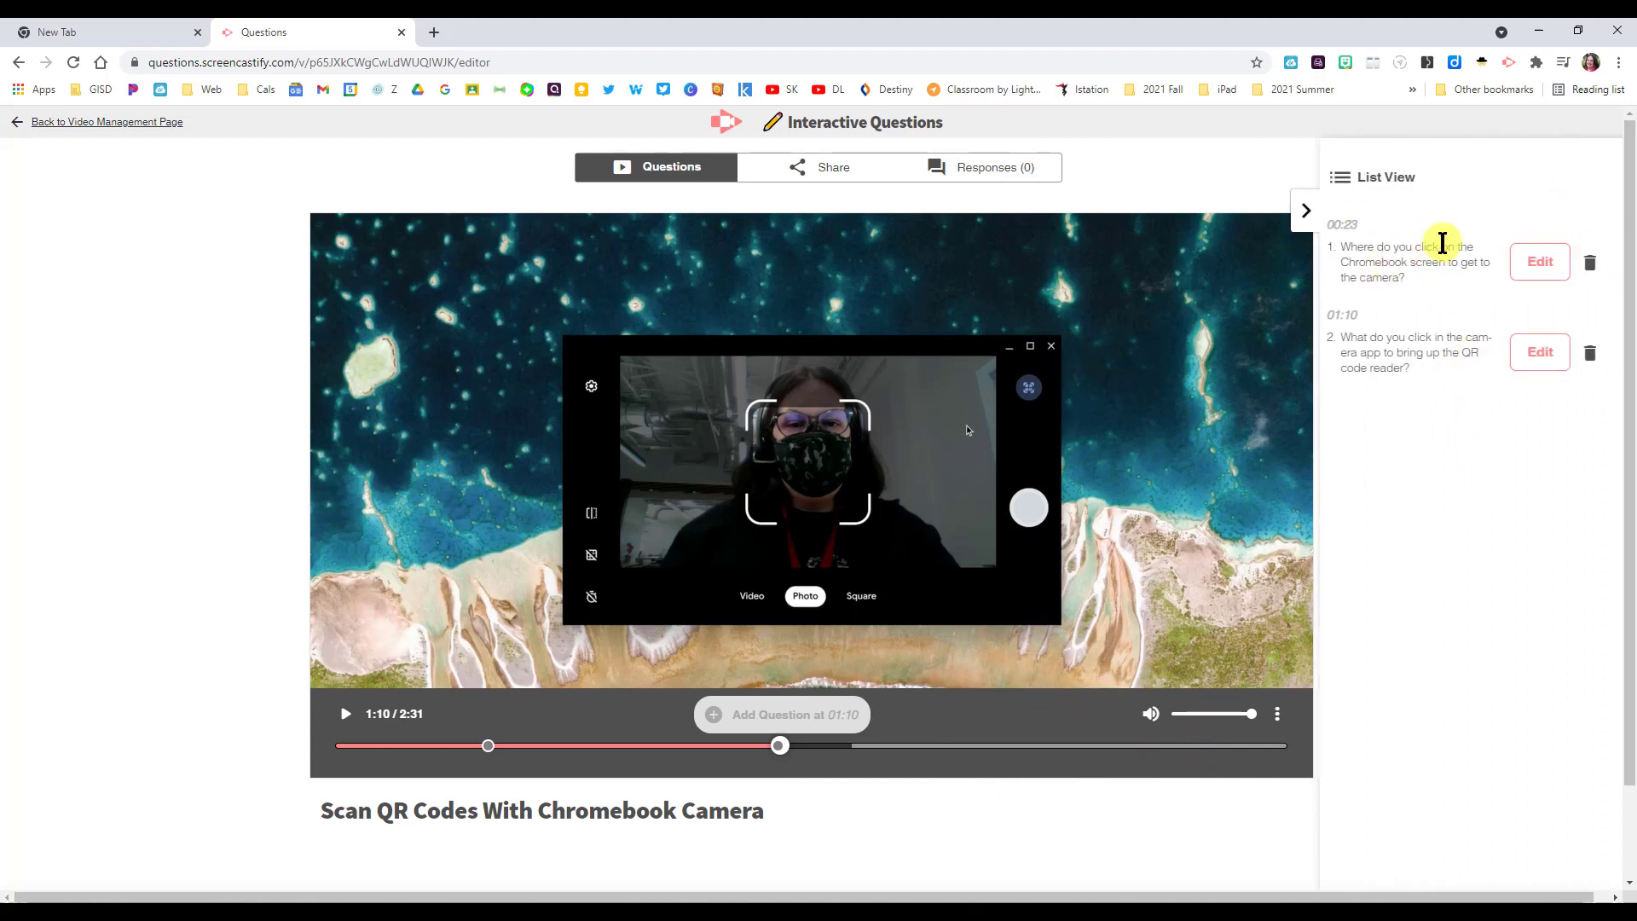
pyautogui.click(1540, 263)
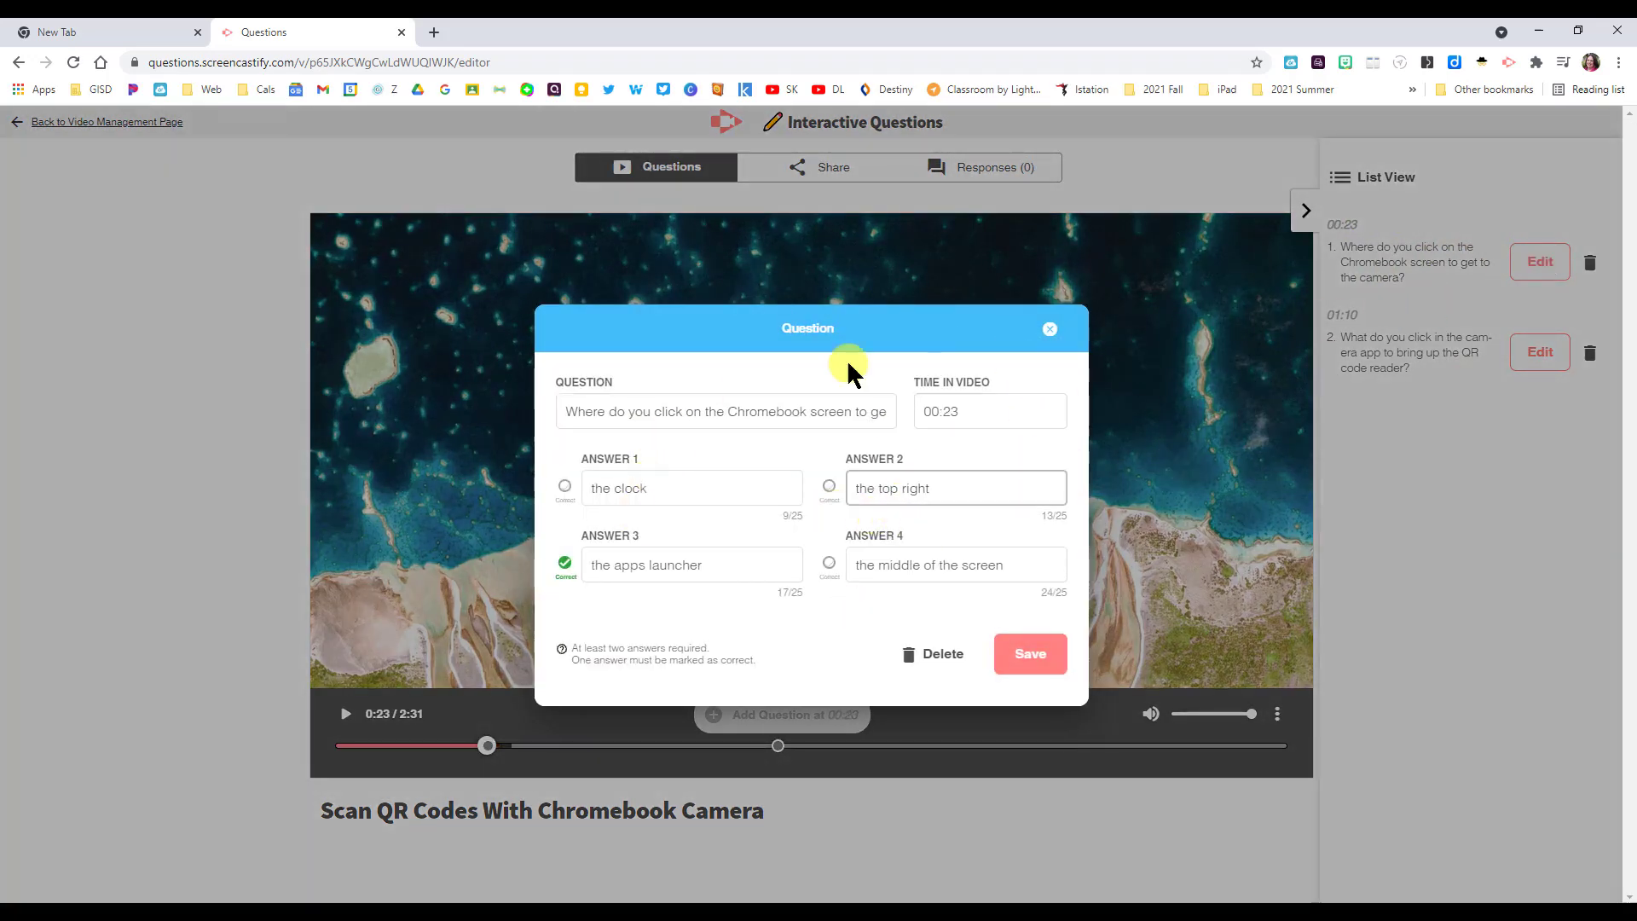
pyautogui.click(1023, 653)
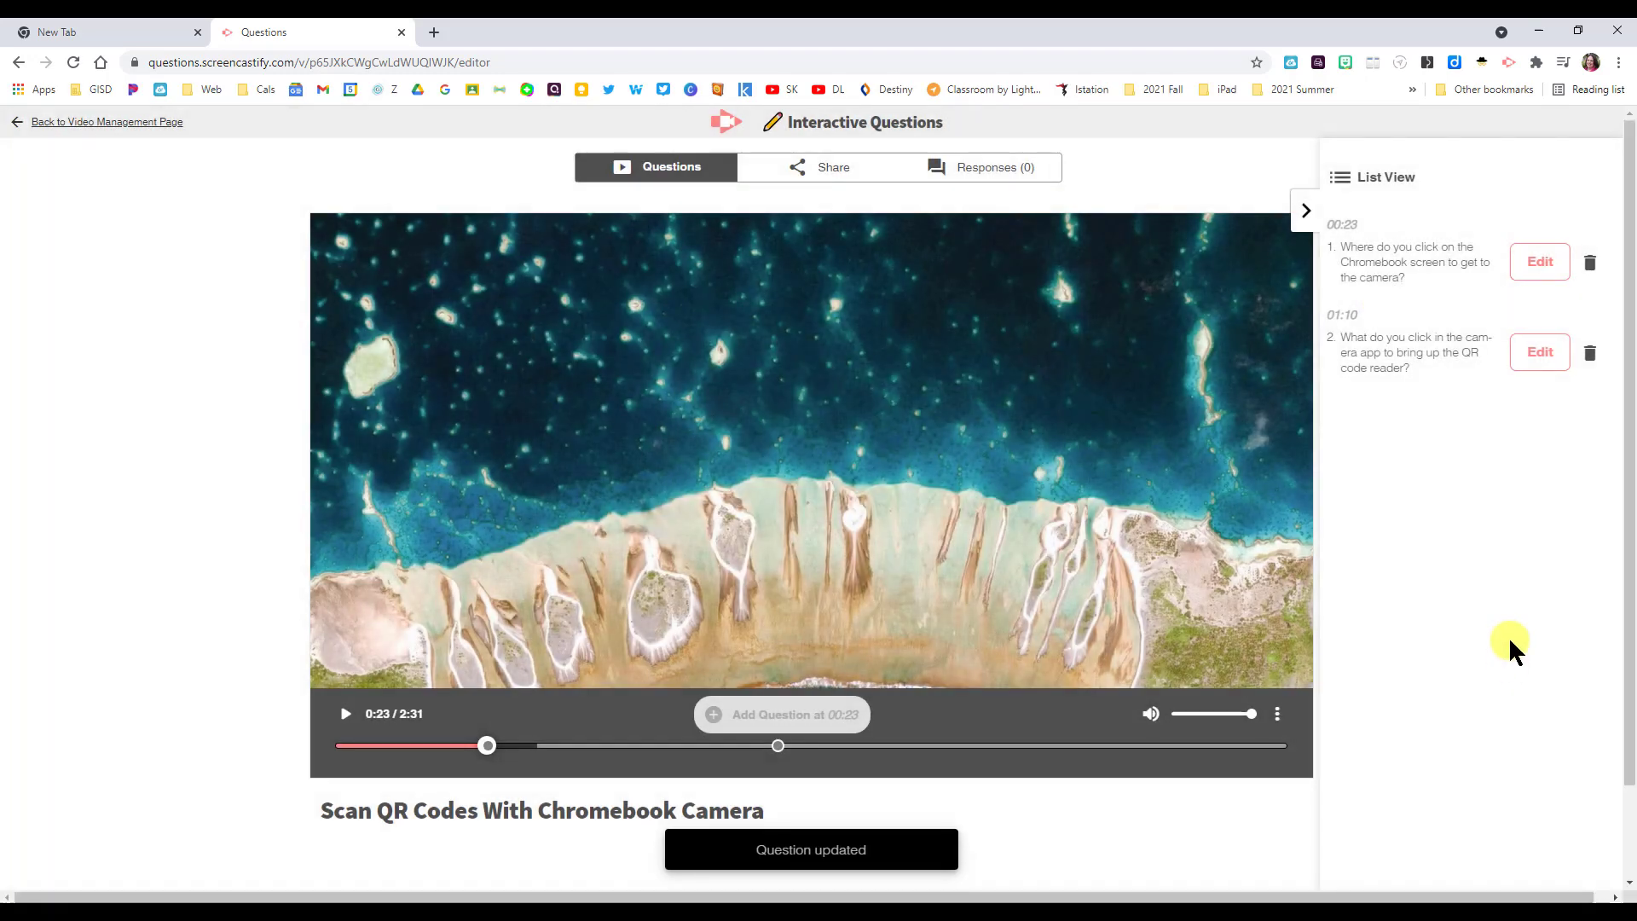
pyautogui.click(1305, 211)
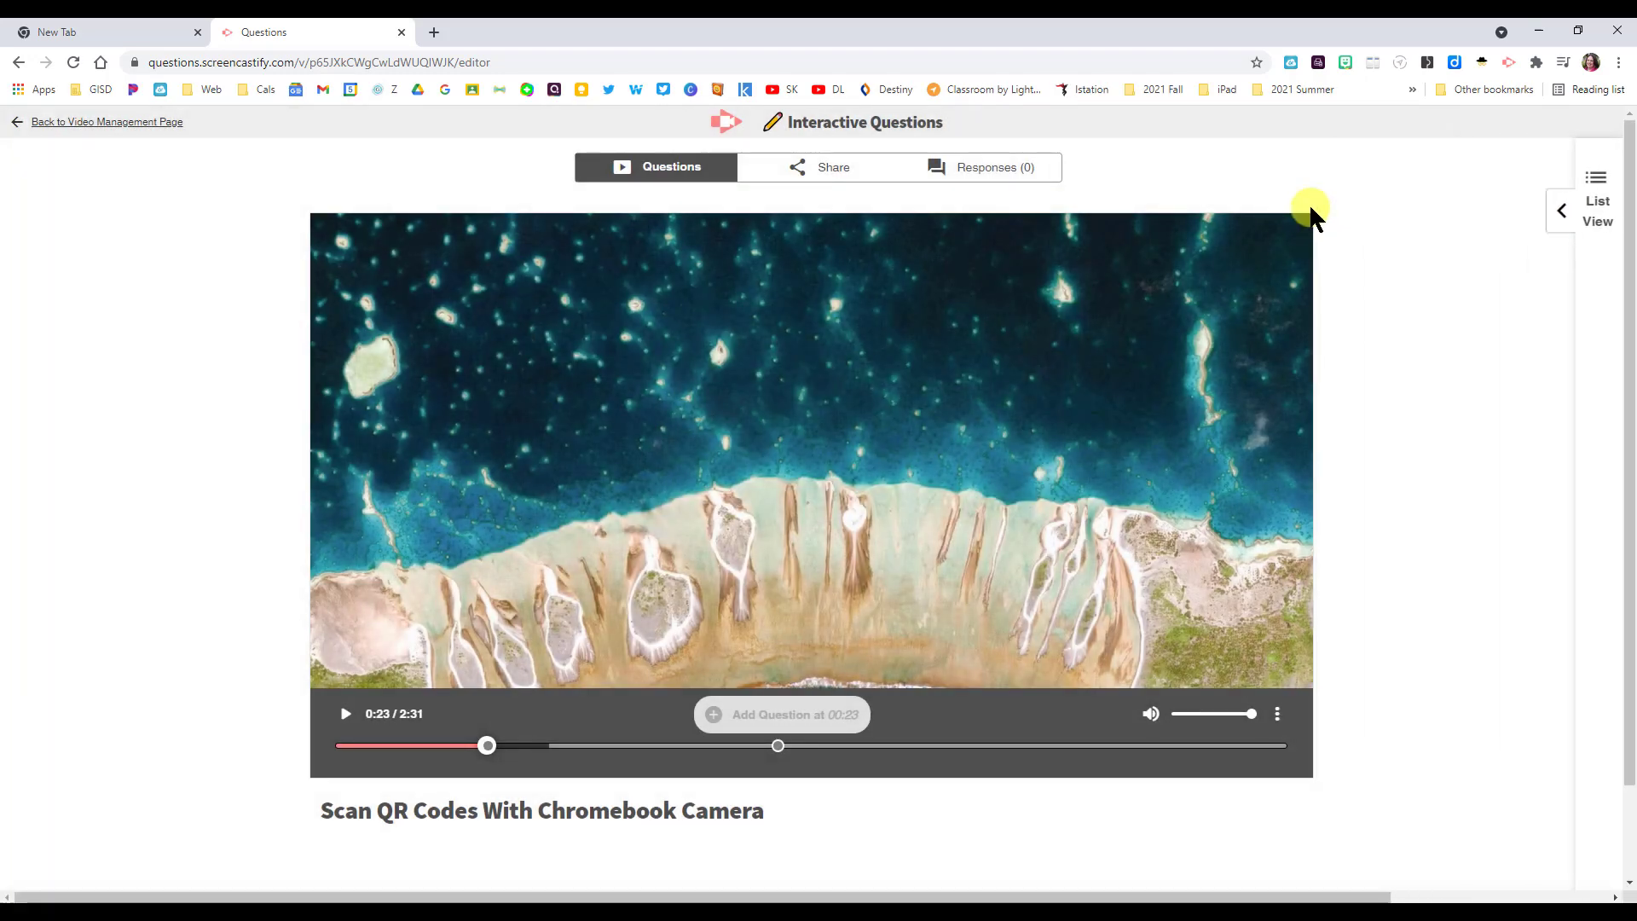
# - Go back from the Interactive Questions page to the video's management page
pyautogui.click(814, 167)
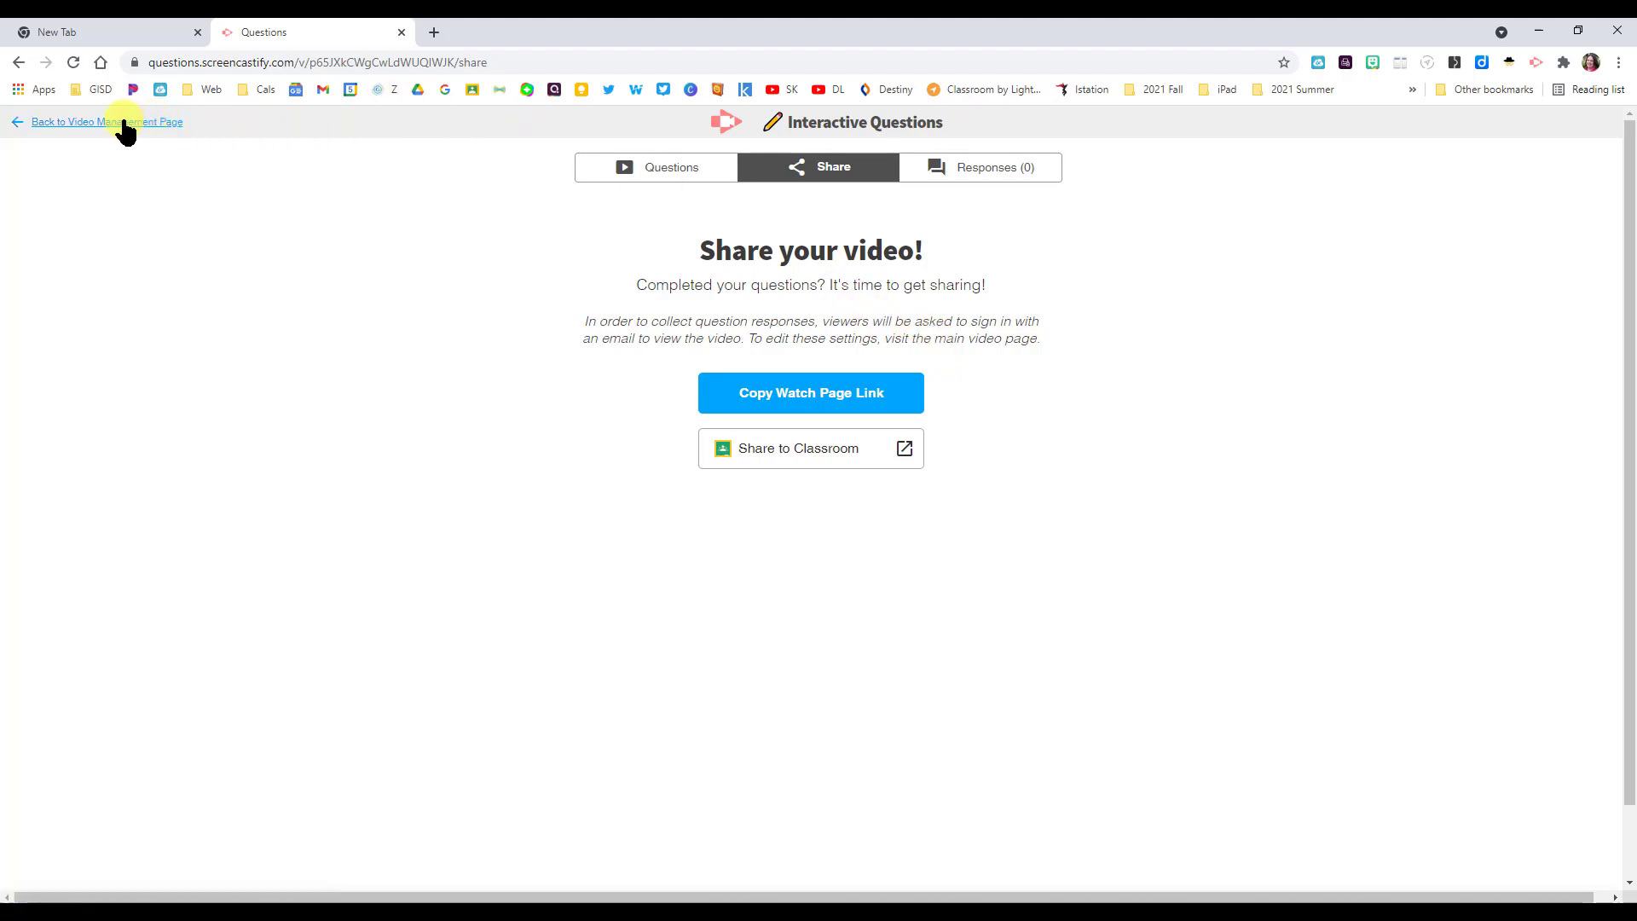
pyautogui.click(43, 128)
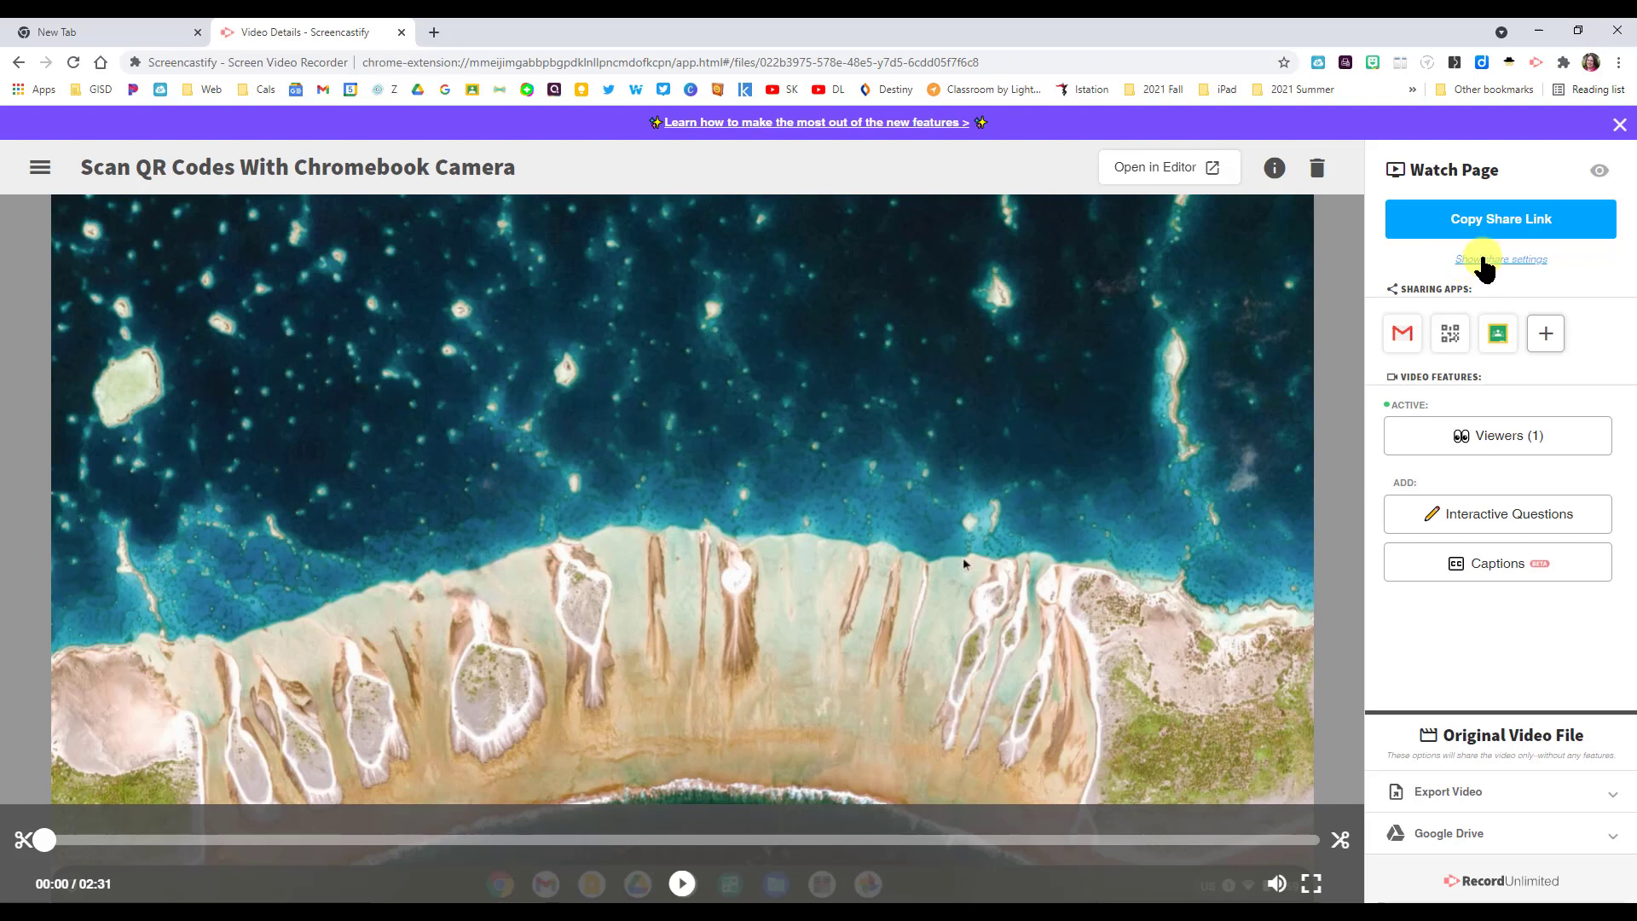
# - Copy the interactive video's watch page link from the Share tab
pyautogui.click(1483, 260)
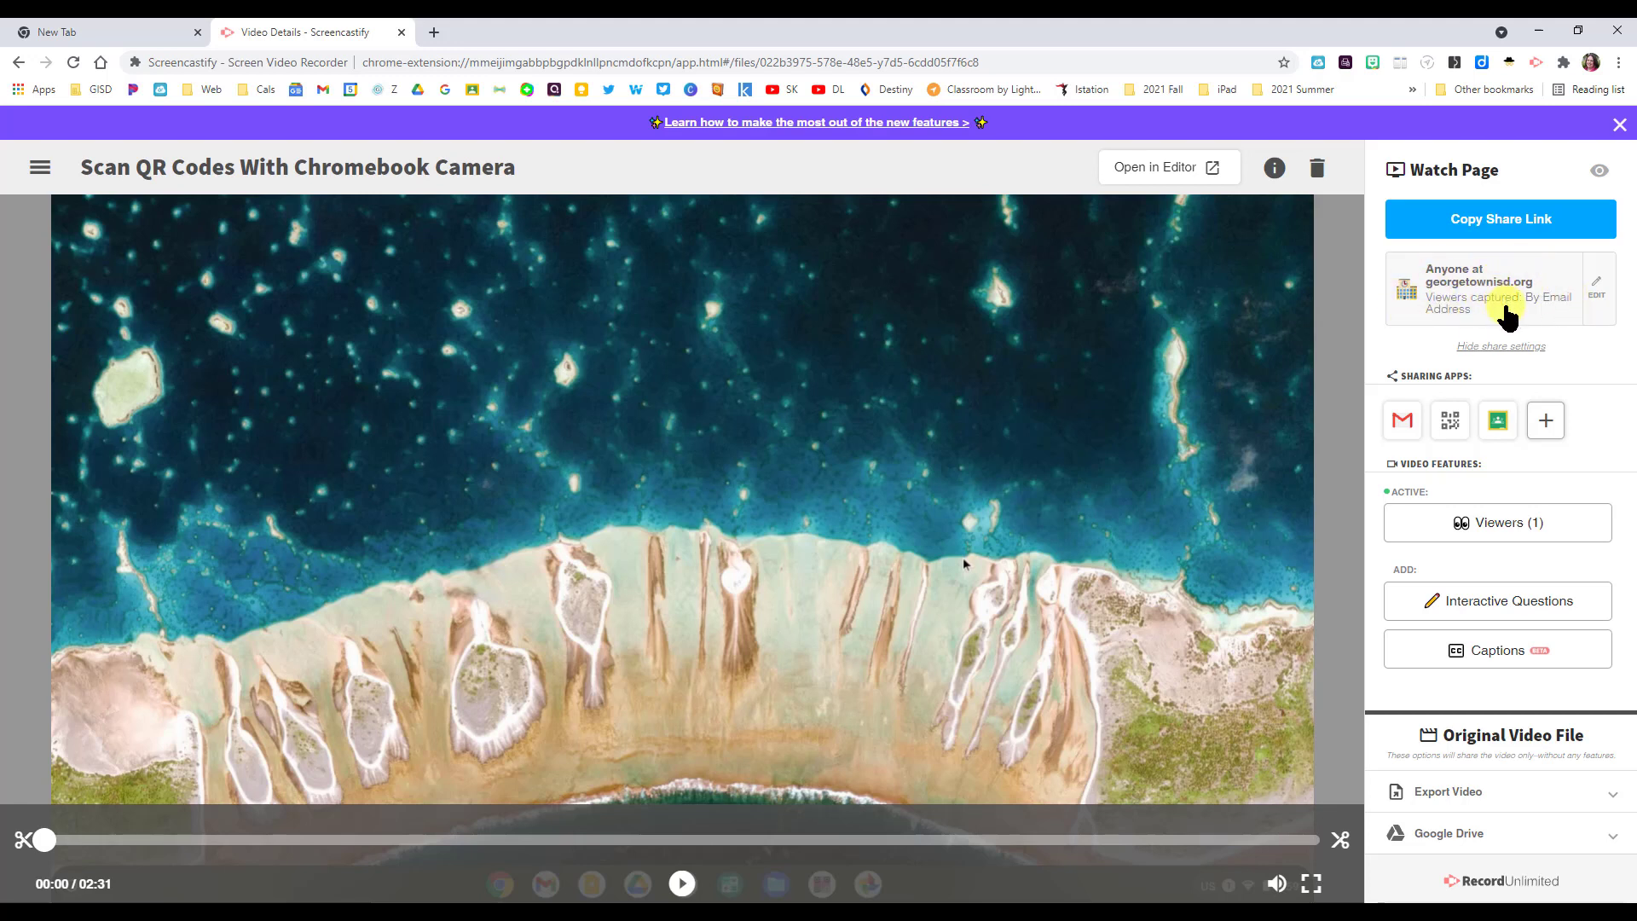
pyautogui.click(1491, 610)
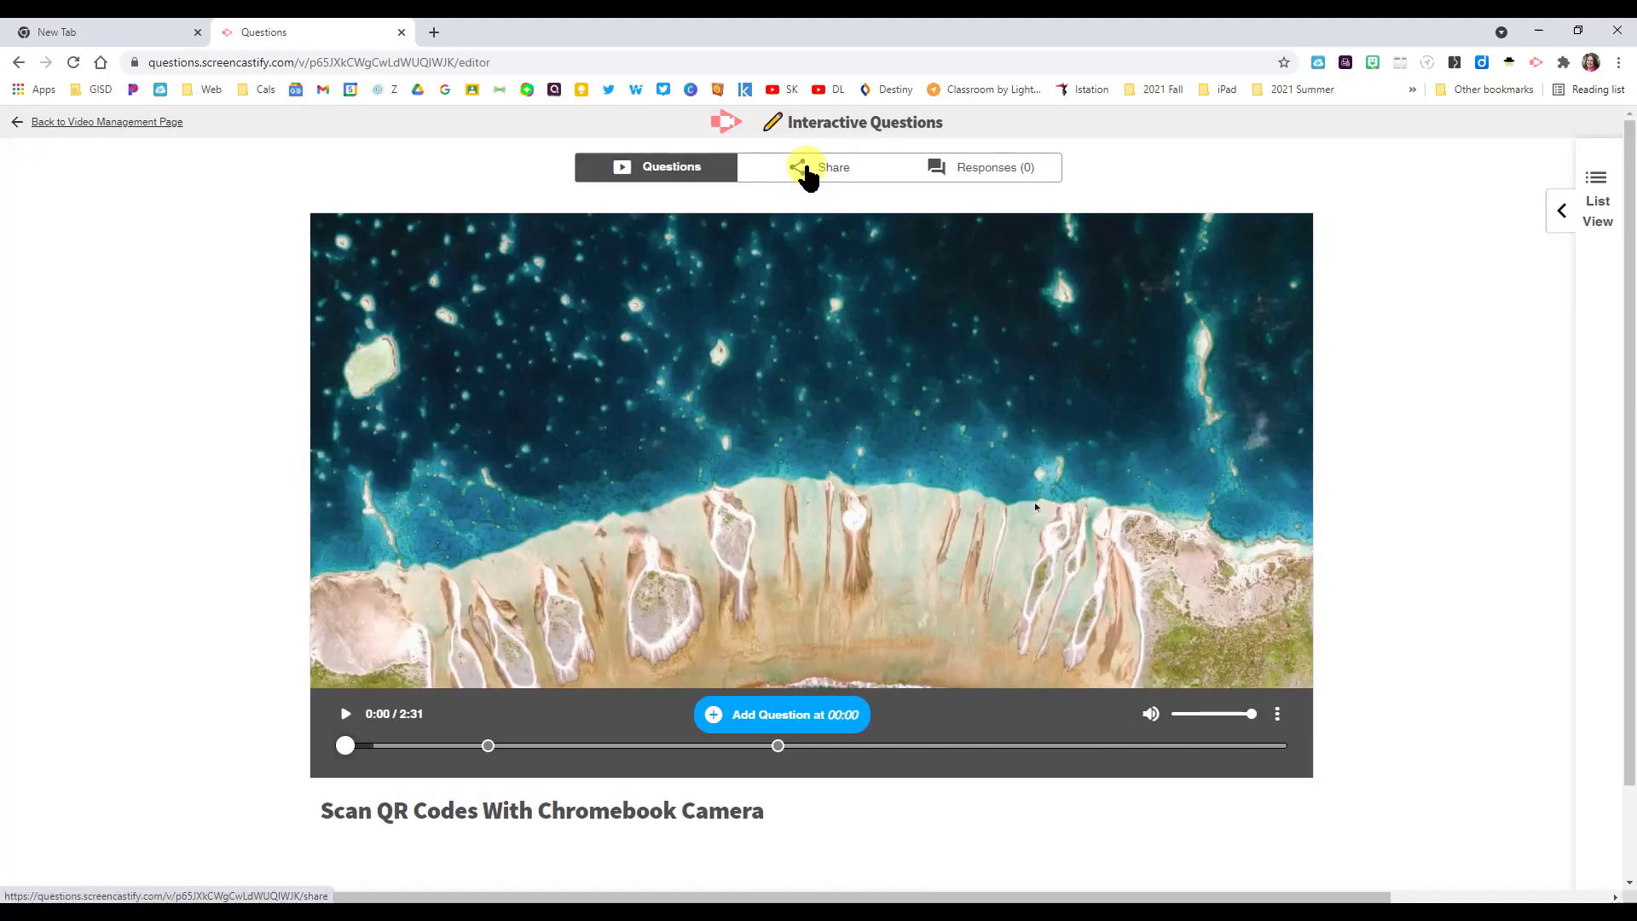
pyautogui.click(805, 170)
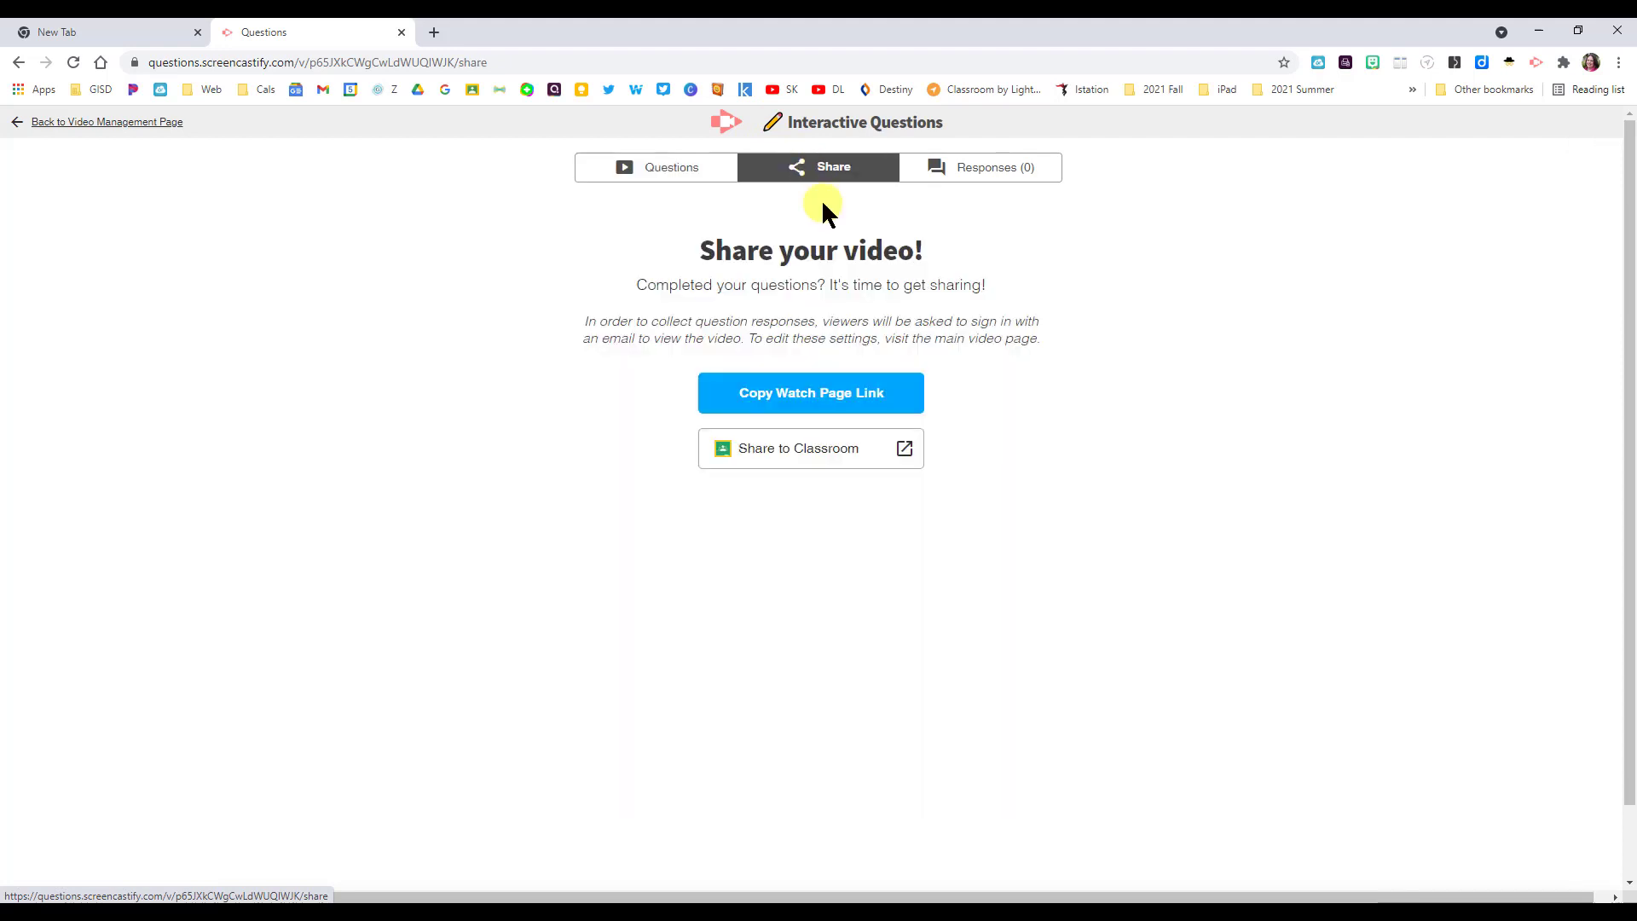
pyautogui.click(833, 394)
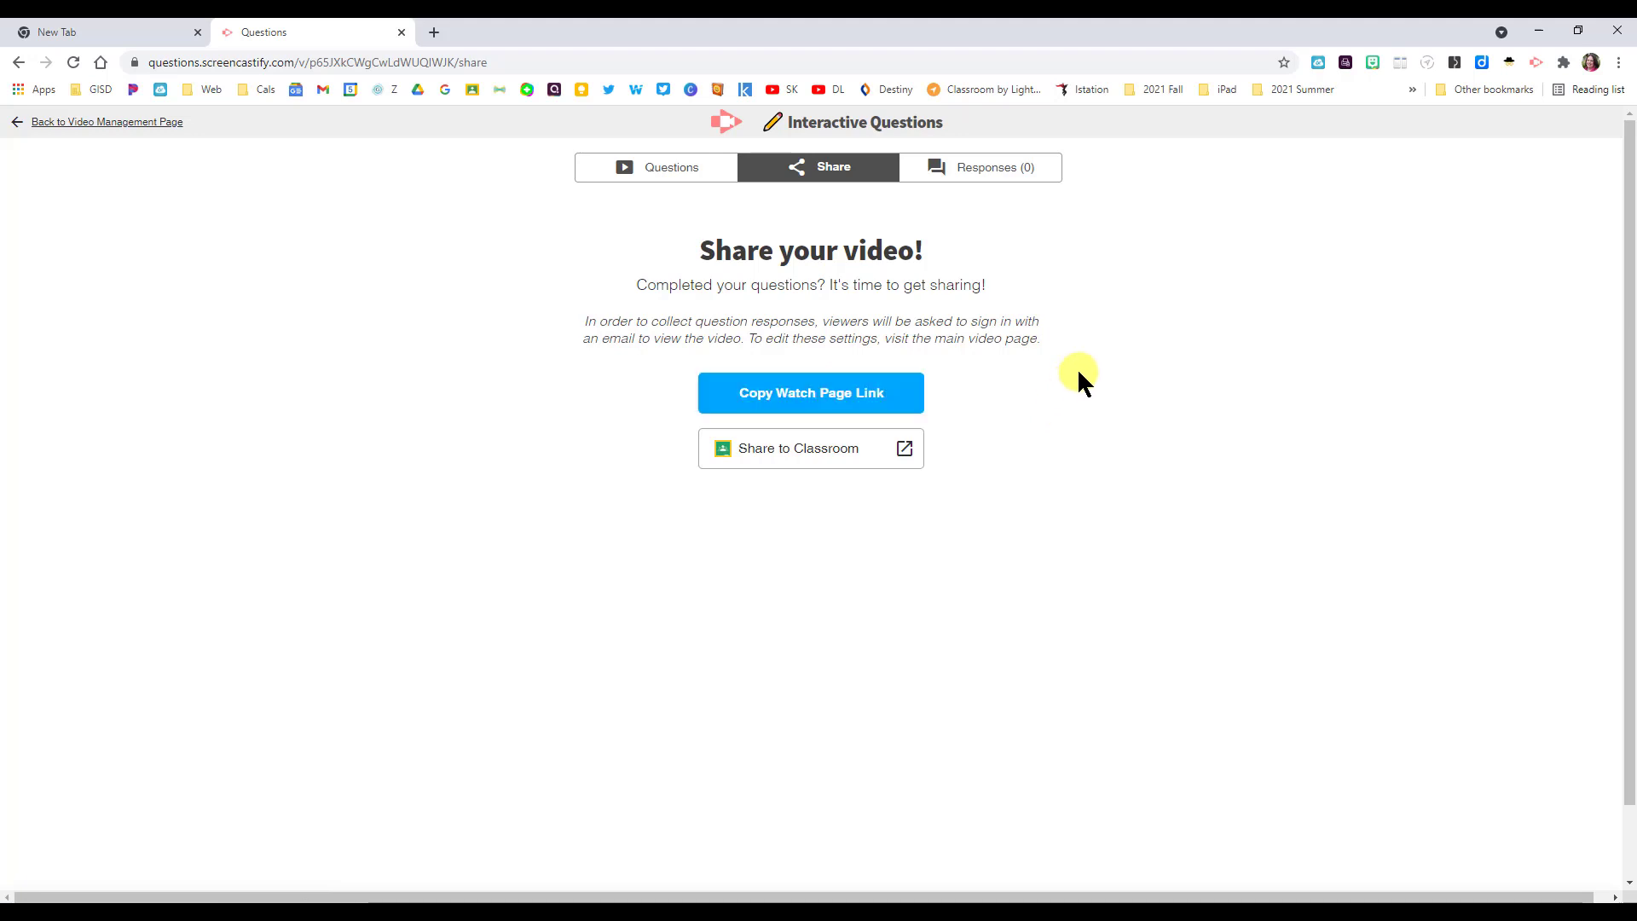
# - Load the copied watch page link in a new Chrome Incognito window
pyautogui.click(1618, 63)
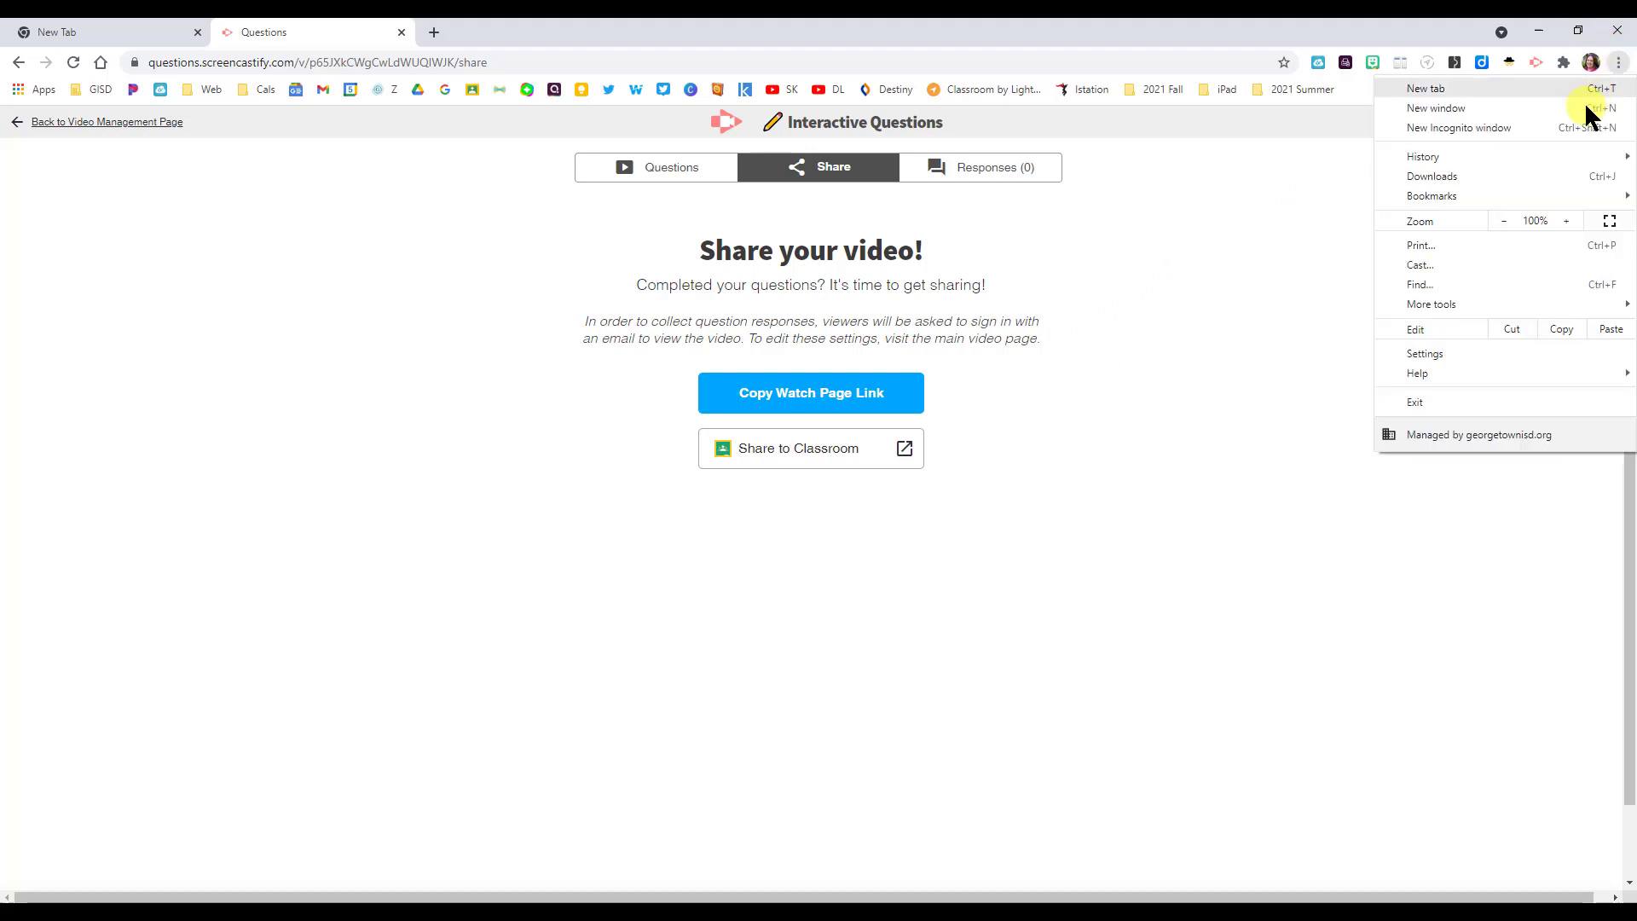
pyautogui.click(1502, 127)
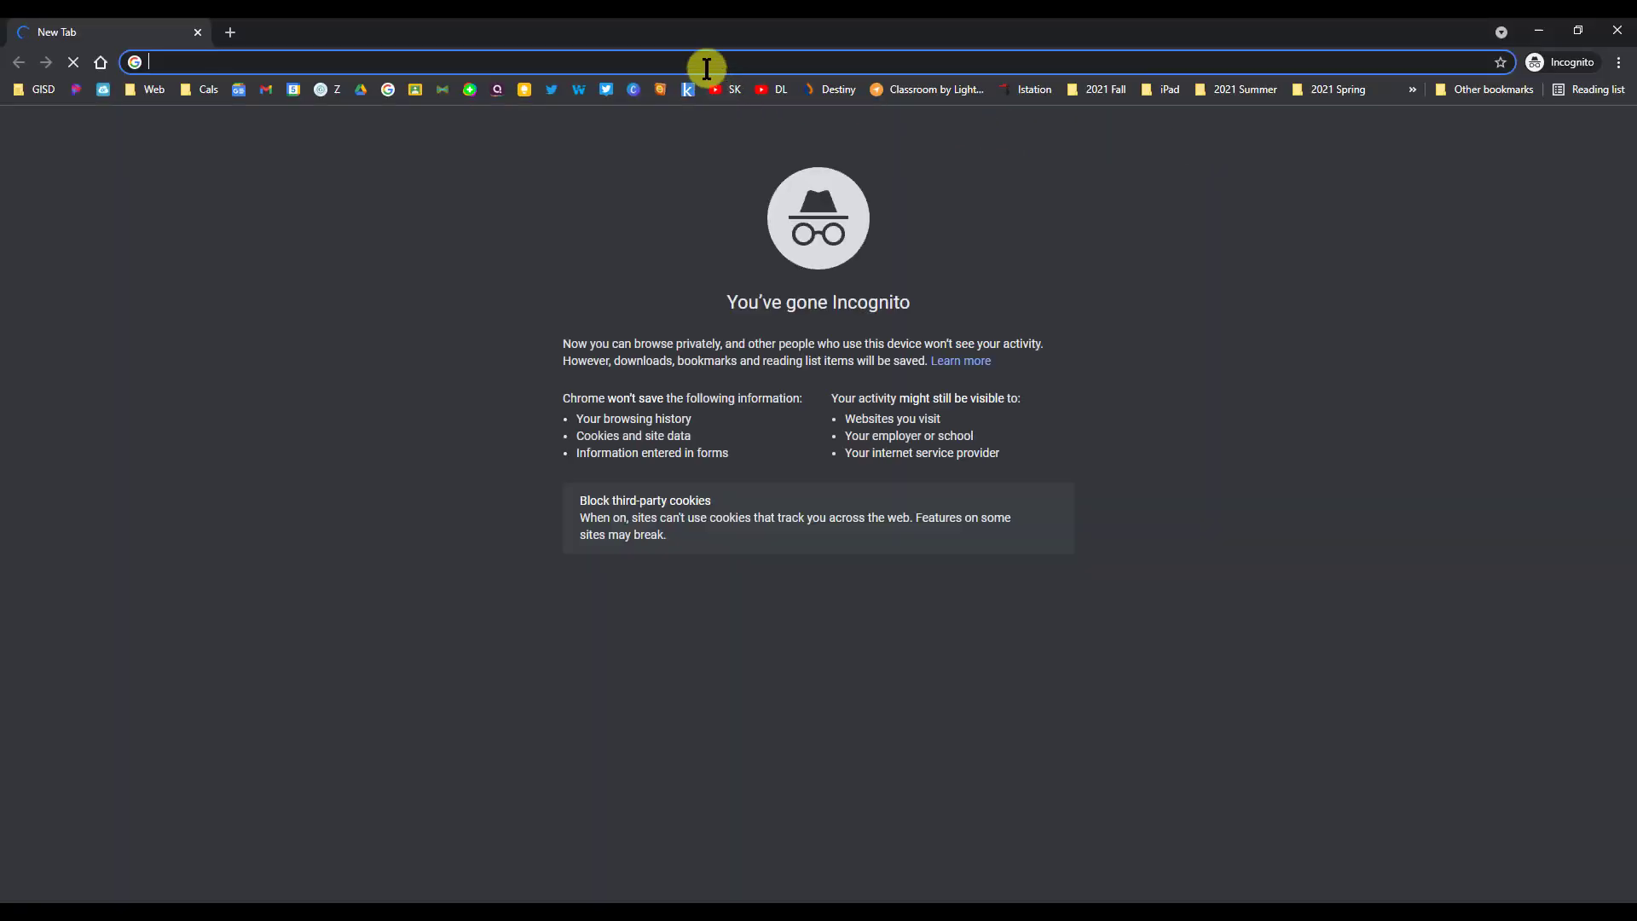
pyautogui.hotkey('ctrl', 'v')
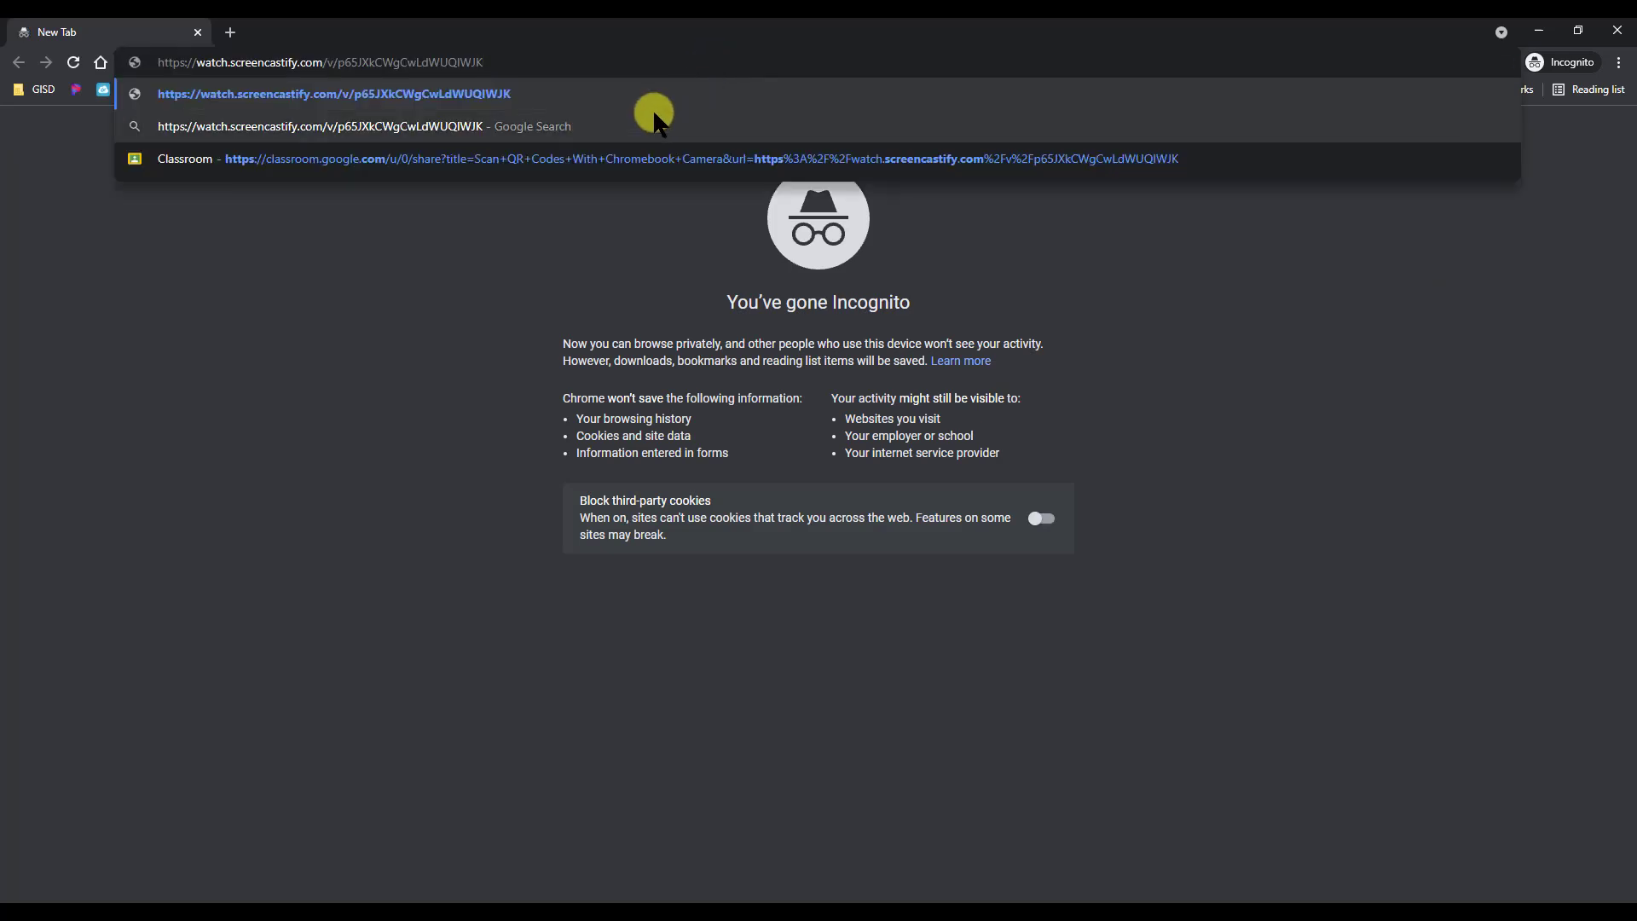
pyautogui.press('Return')
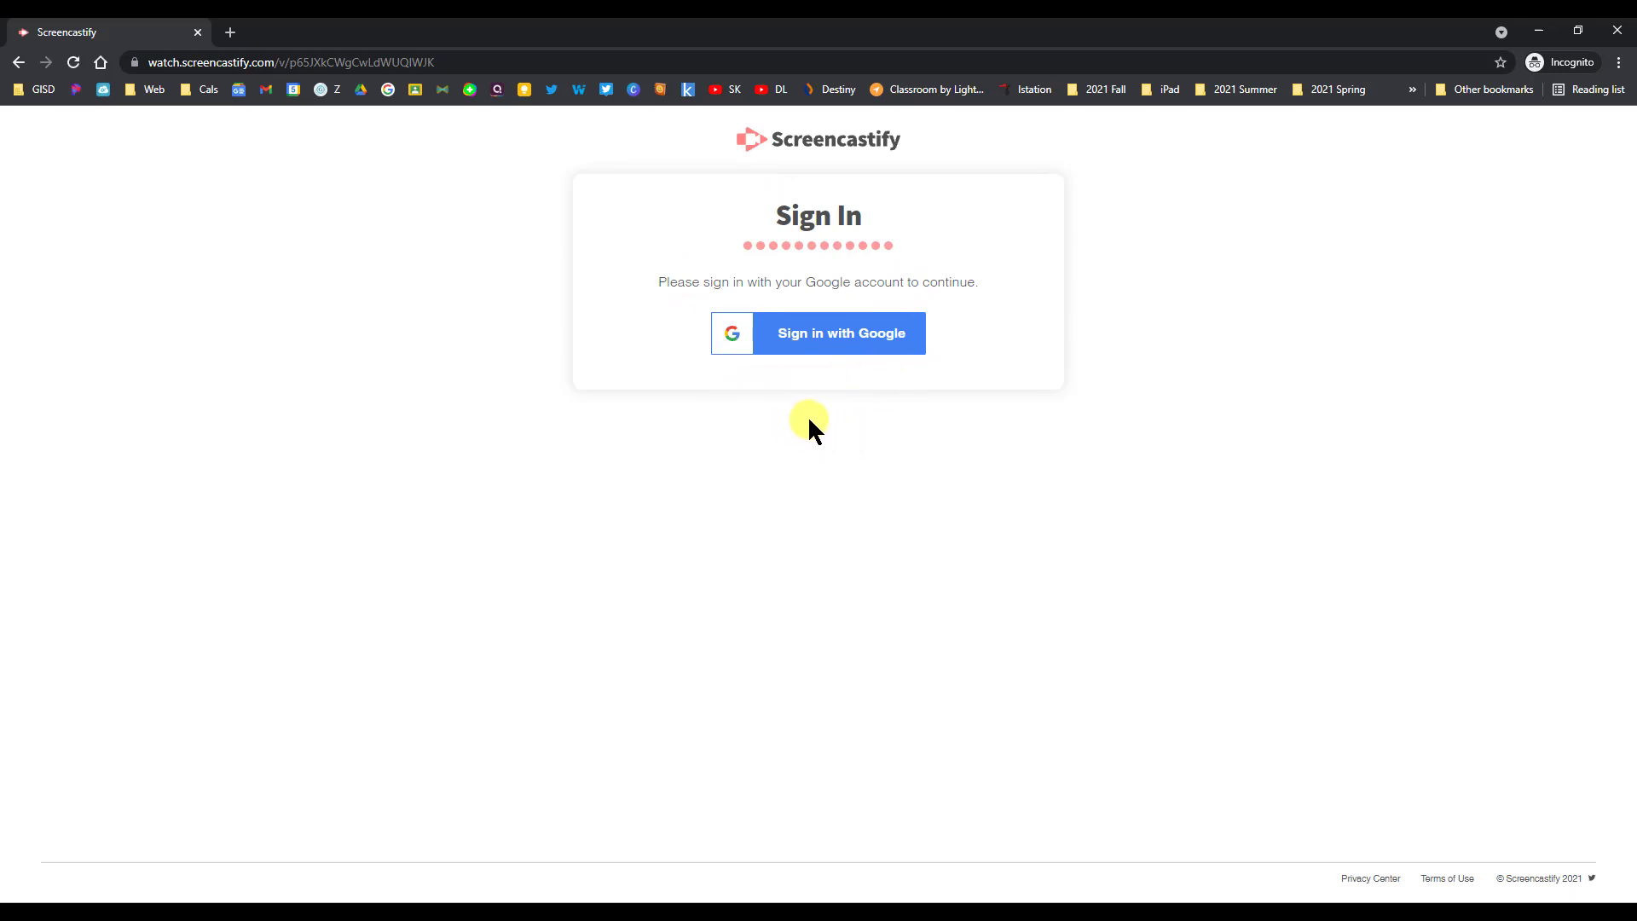
# - Sign in with Google, entering the viewer's account e-mail and advancing to the password
pyautogui.click(846, 331)
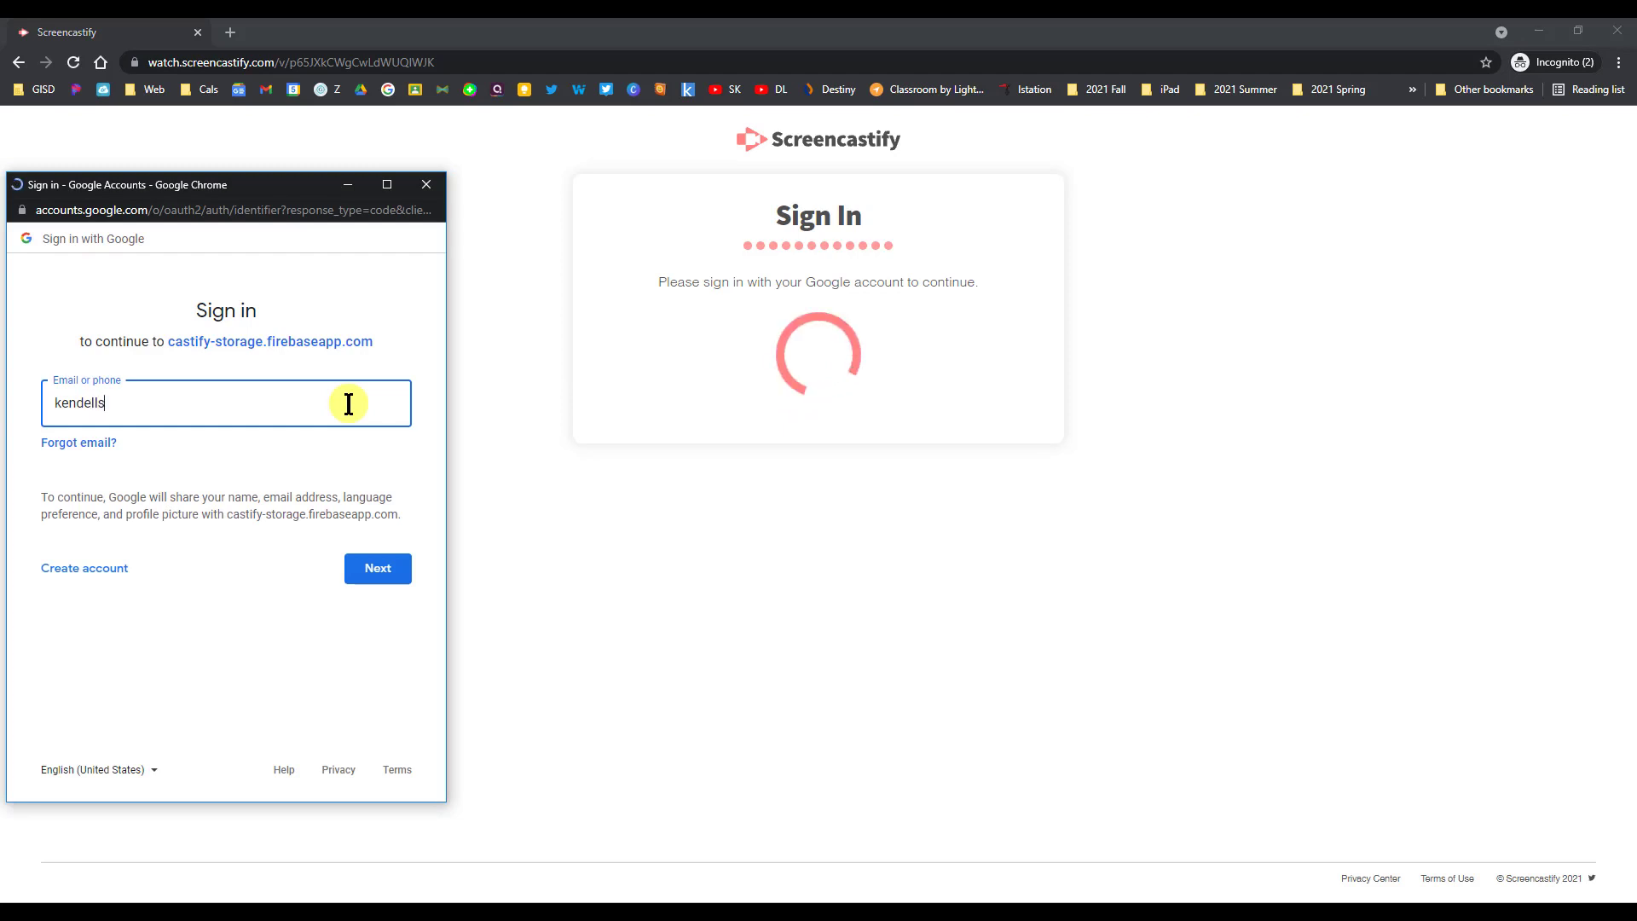
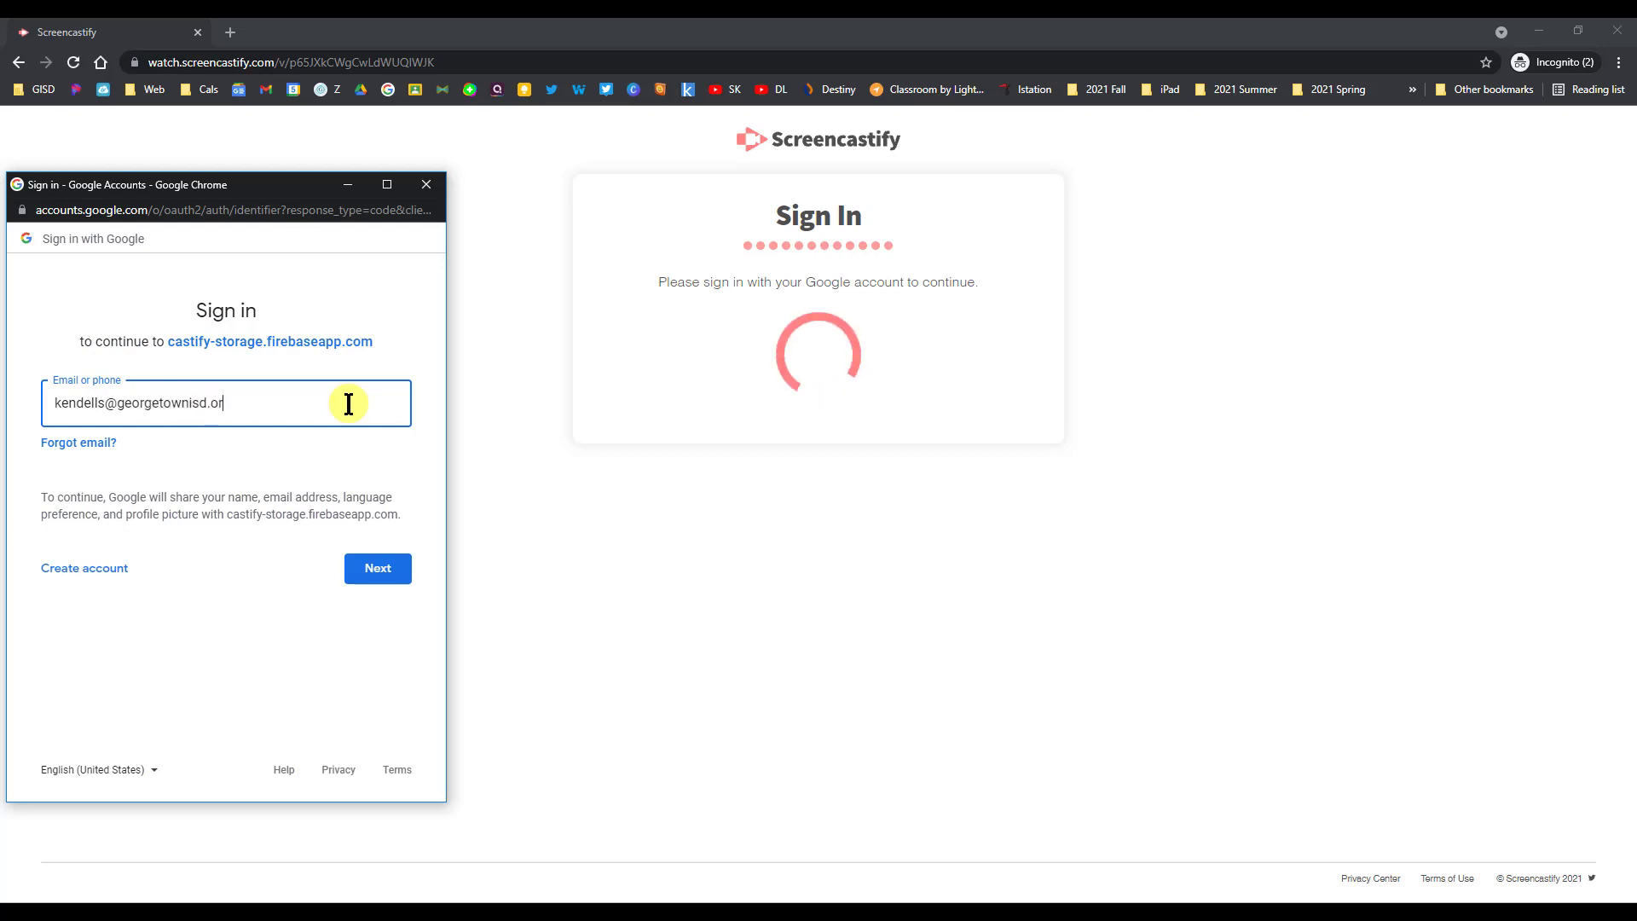
pyautogui.click(349, 580)
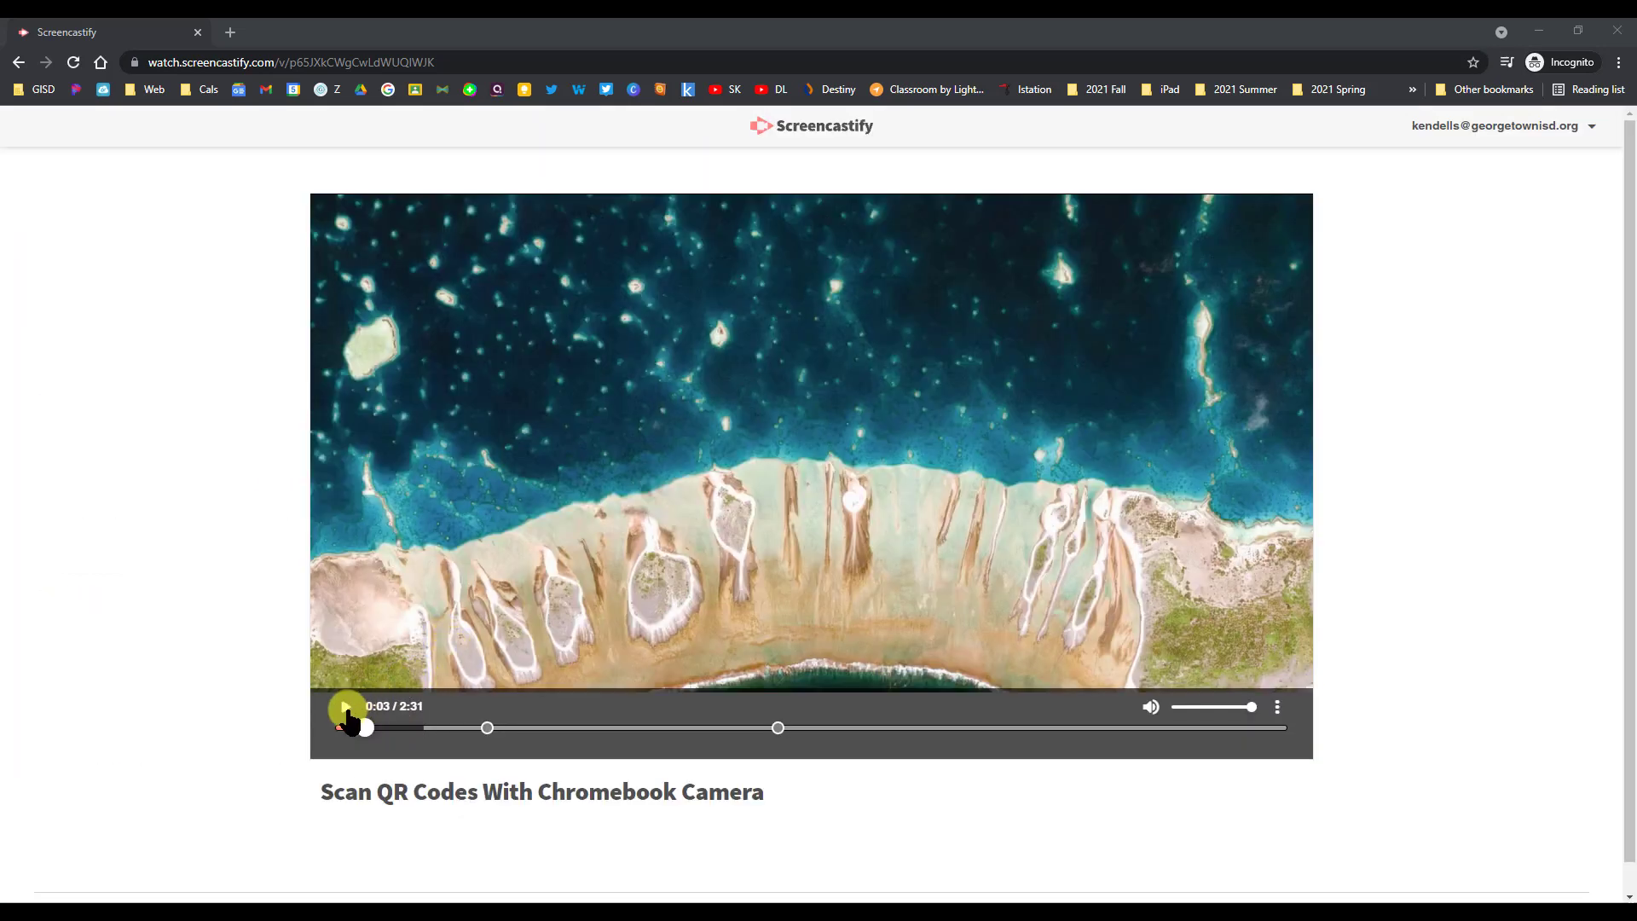
# - Play to question 1, submit 'the apps launcher' as the answer, and continue
pyautogui.click(346, 709)
pyautogui.click(386, 727)
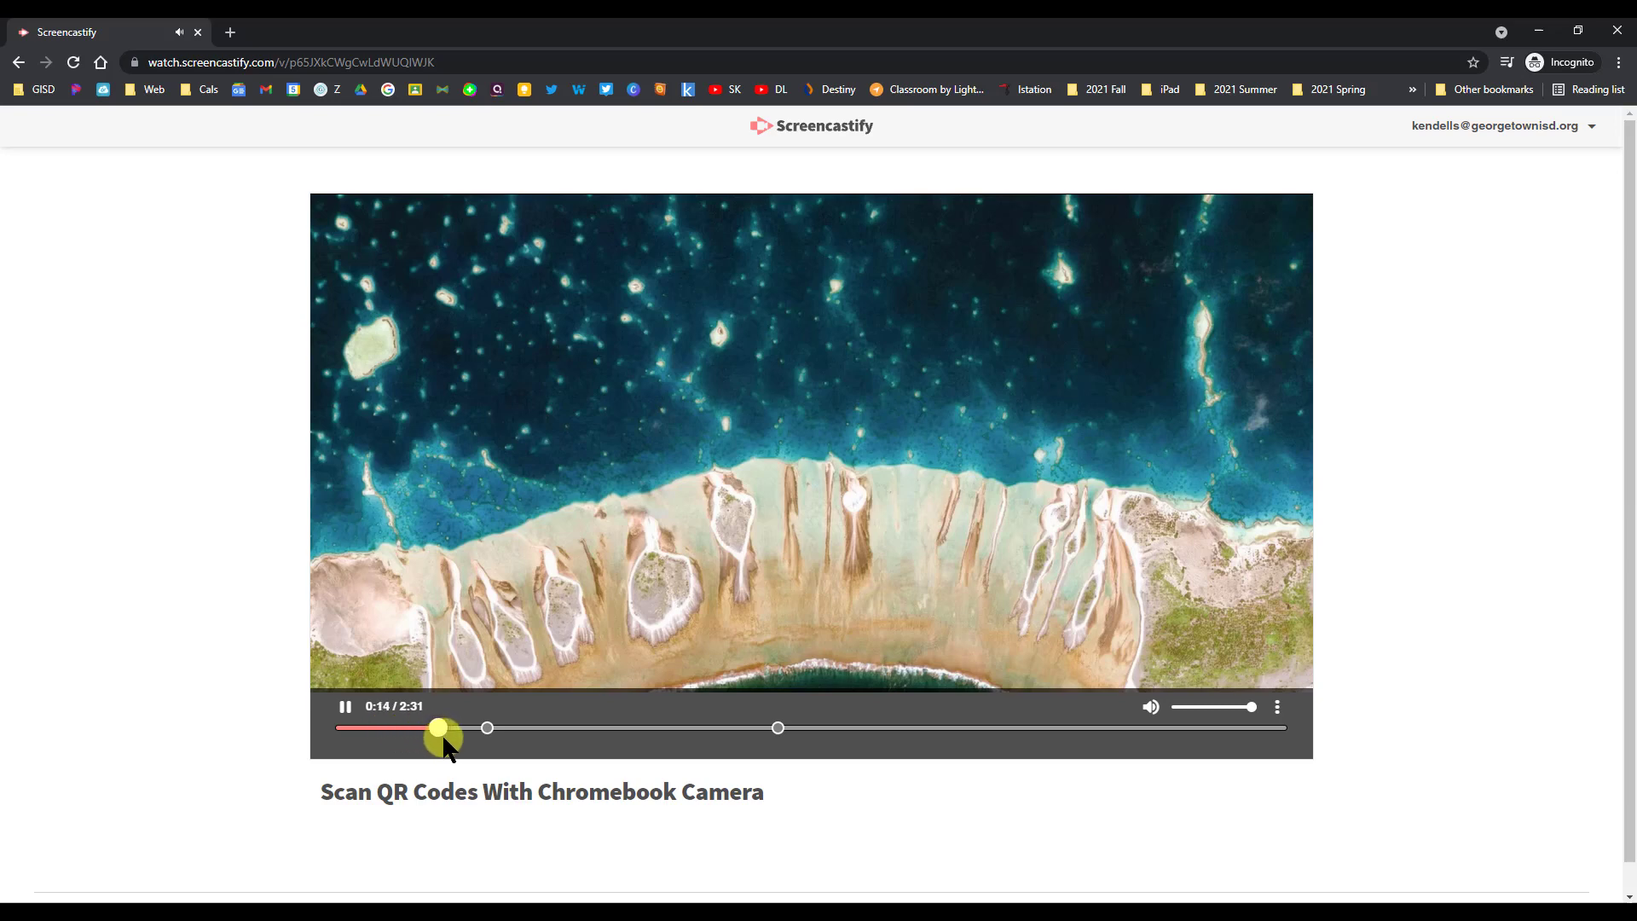
pyautogui.moveTo(443, 739); pyautogui.dragTo(463, 737)
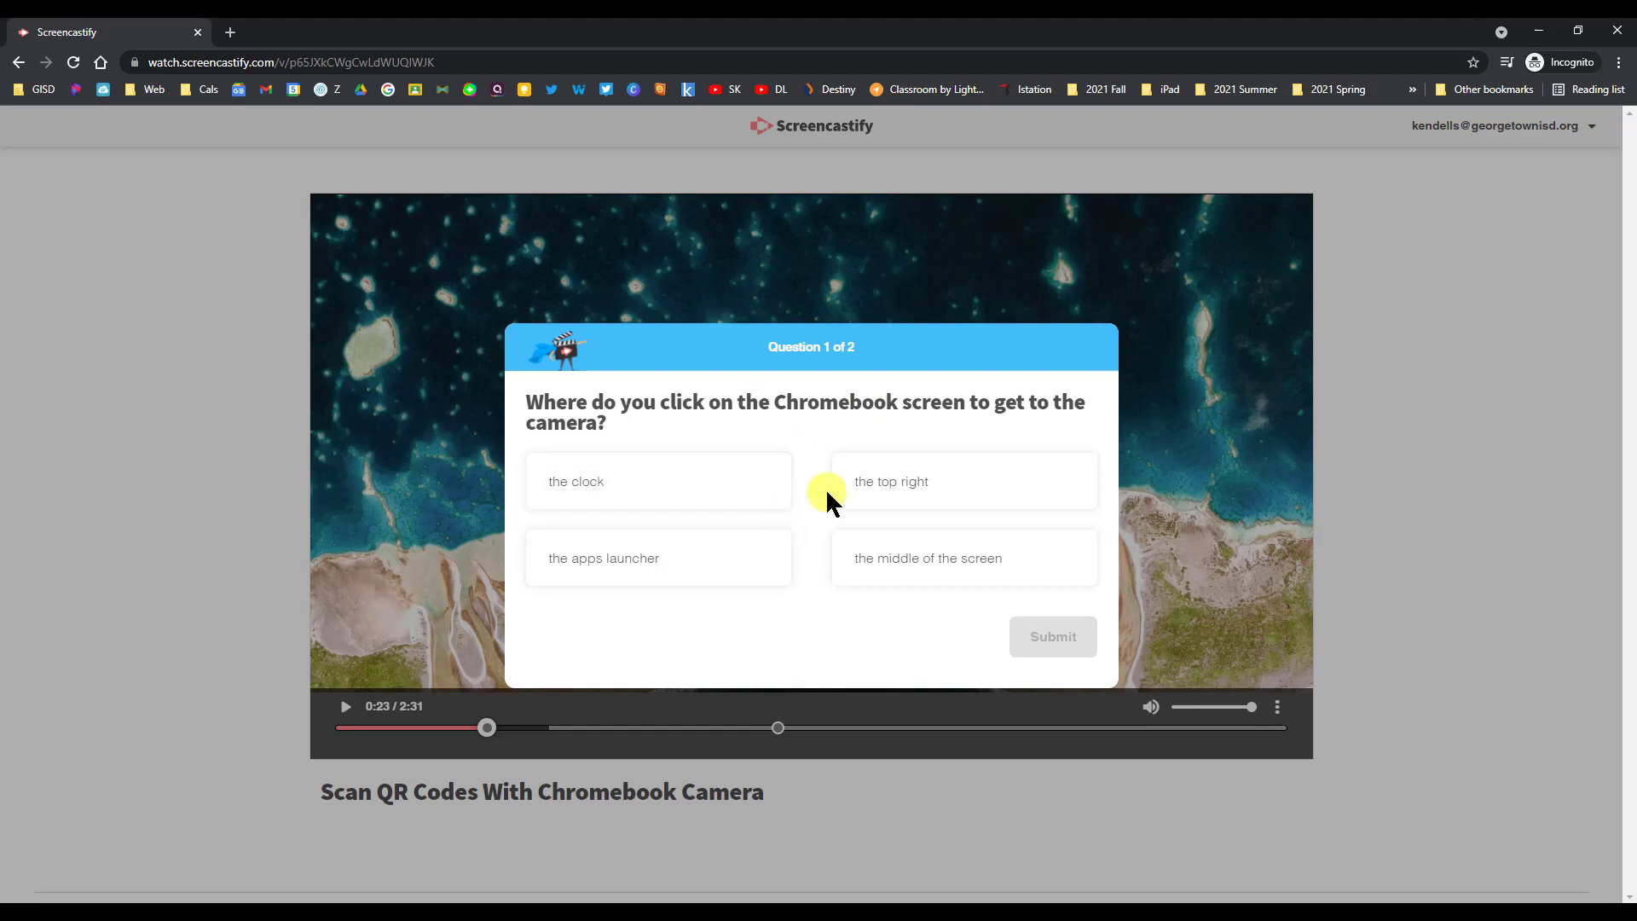
pyautogui.click(624, 573)
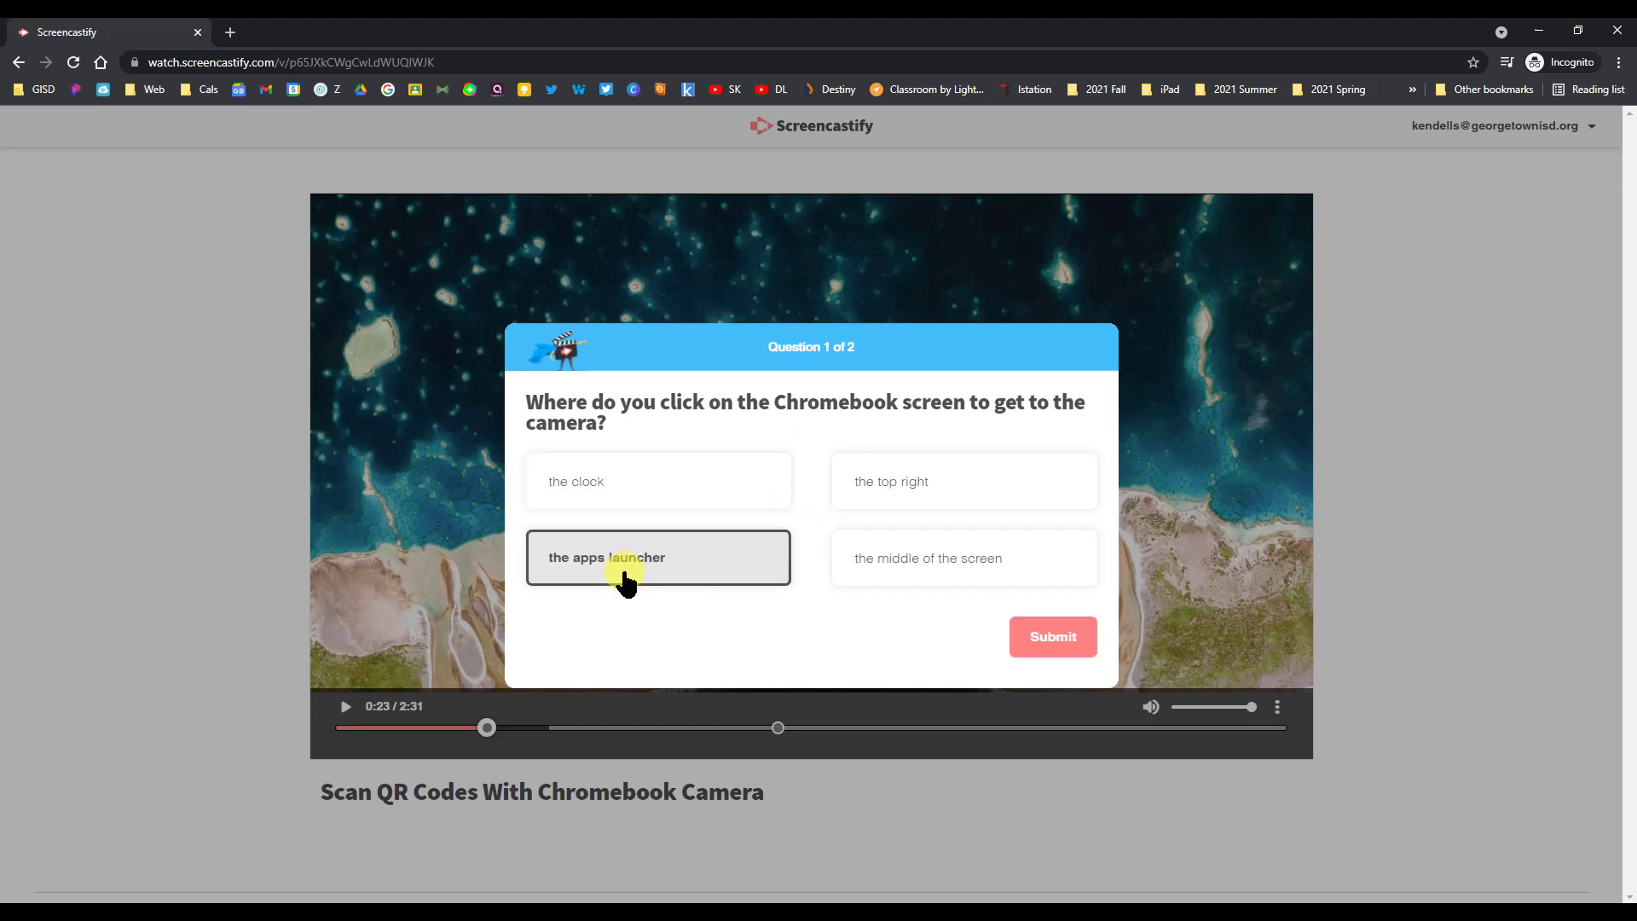
pyautogui.click(1042, 644)
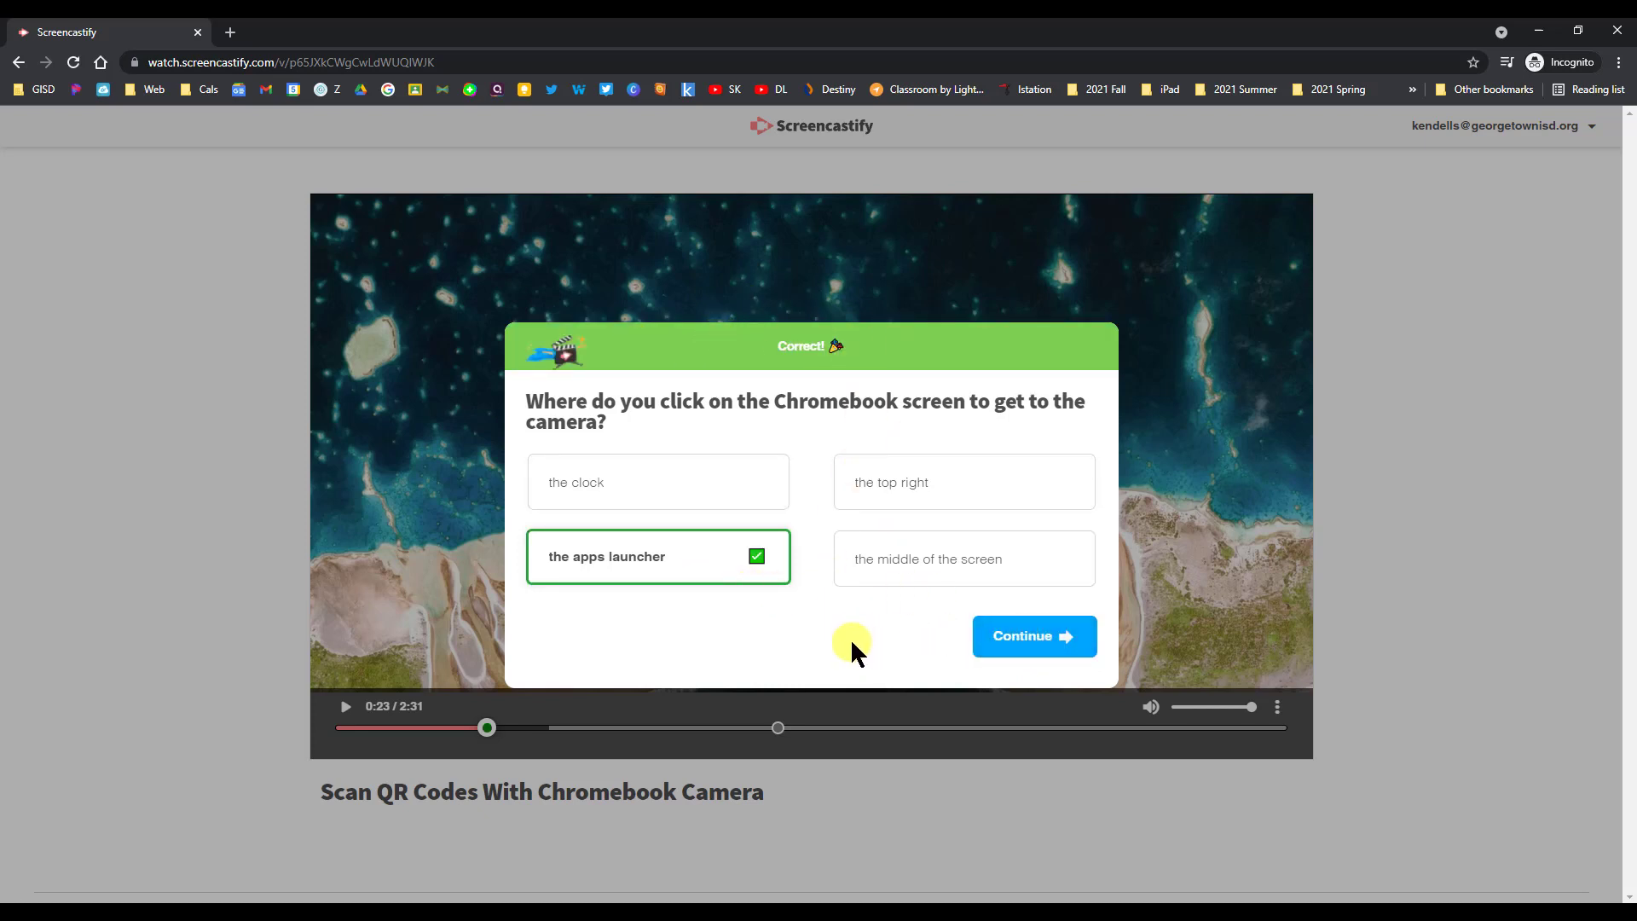
pyautogui.click(1042, 645)
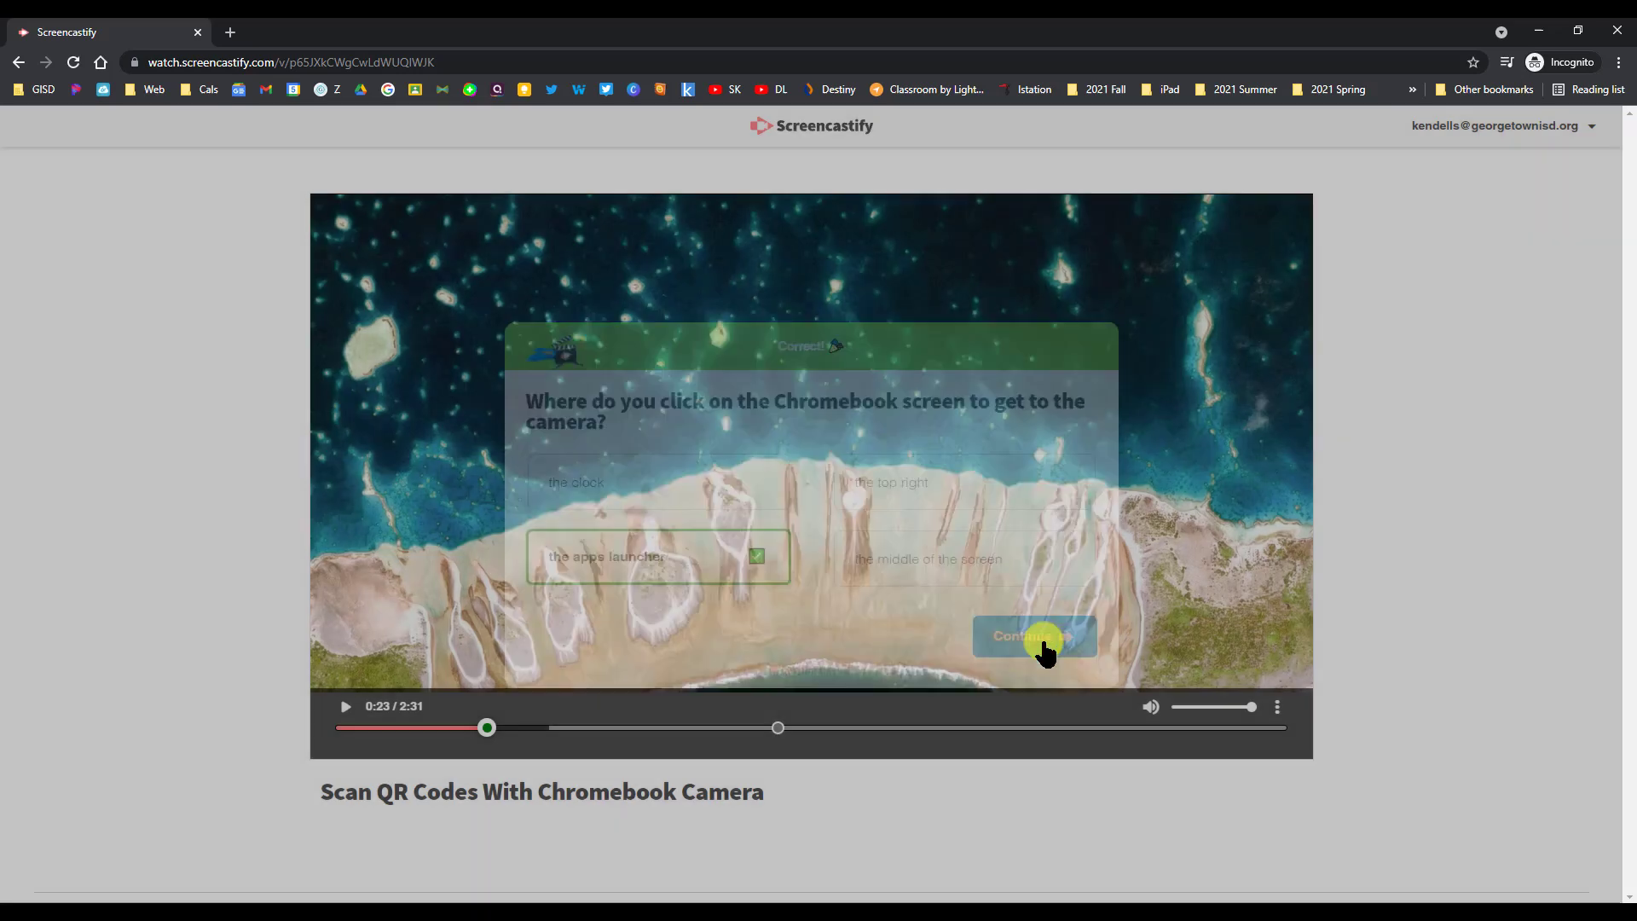
# - Resume the video, skip ahead to question 2 and submit 'the gear' as the answer
pyautogui.click(537, 728)
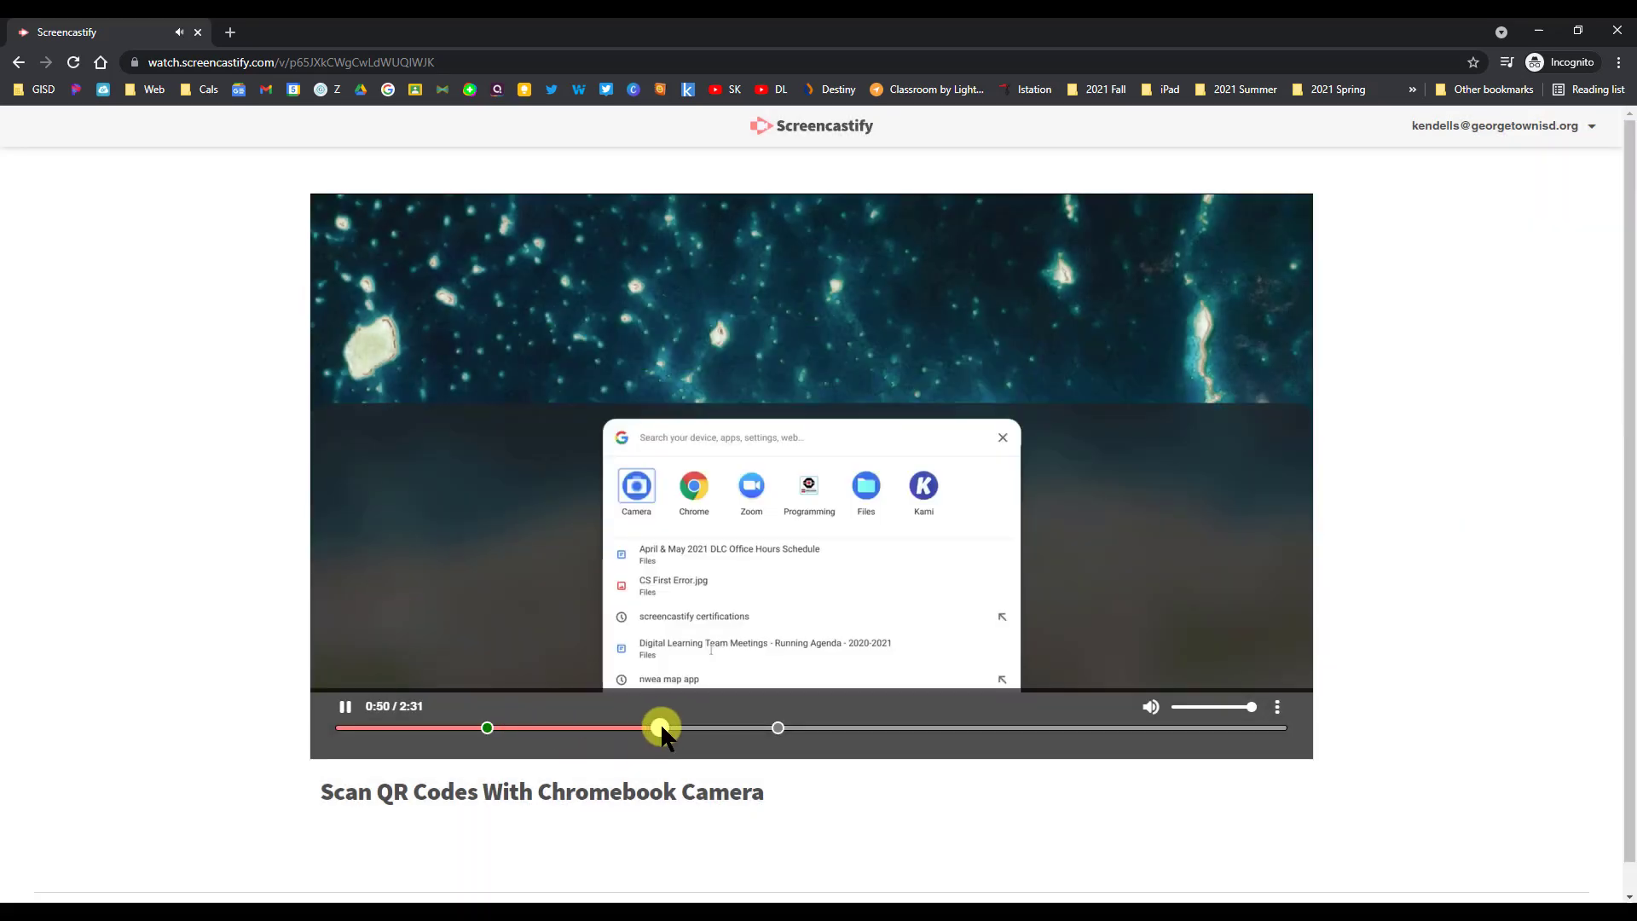
pyautogui.moveTo(713, 724); pyautogui.dragTo(738, 728)
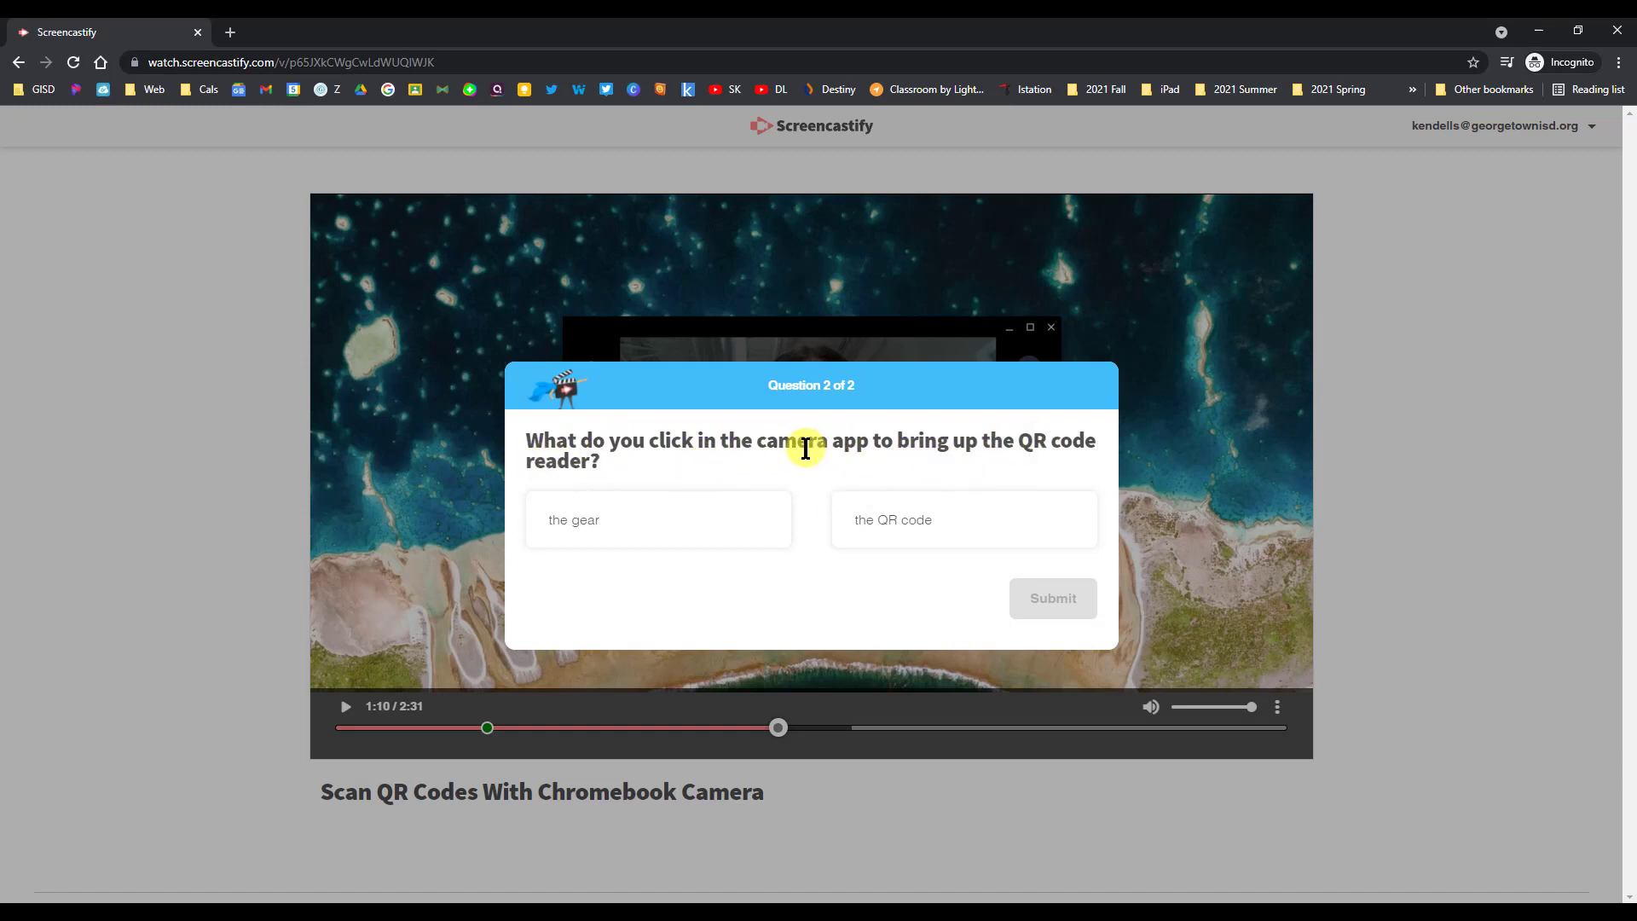
pyautogui.click(587, 531)
pyautogui.click(1074, 604)
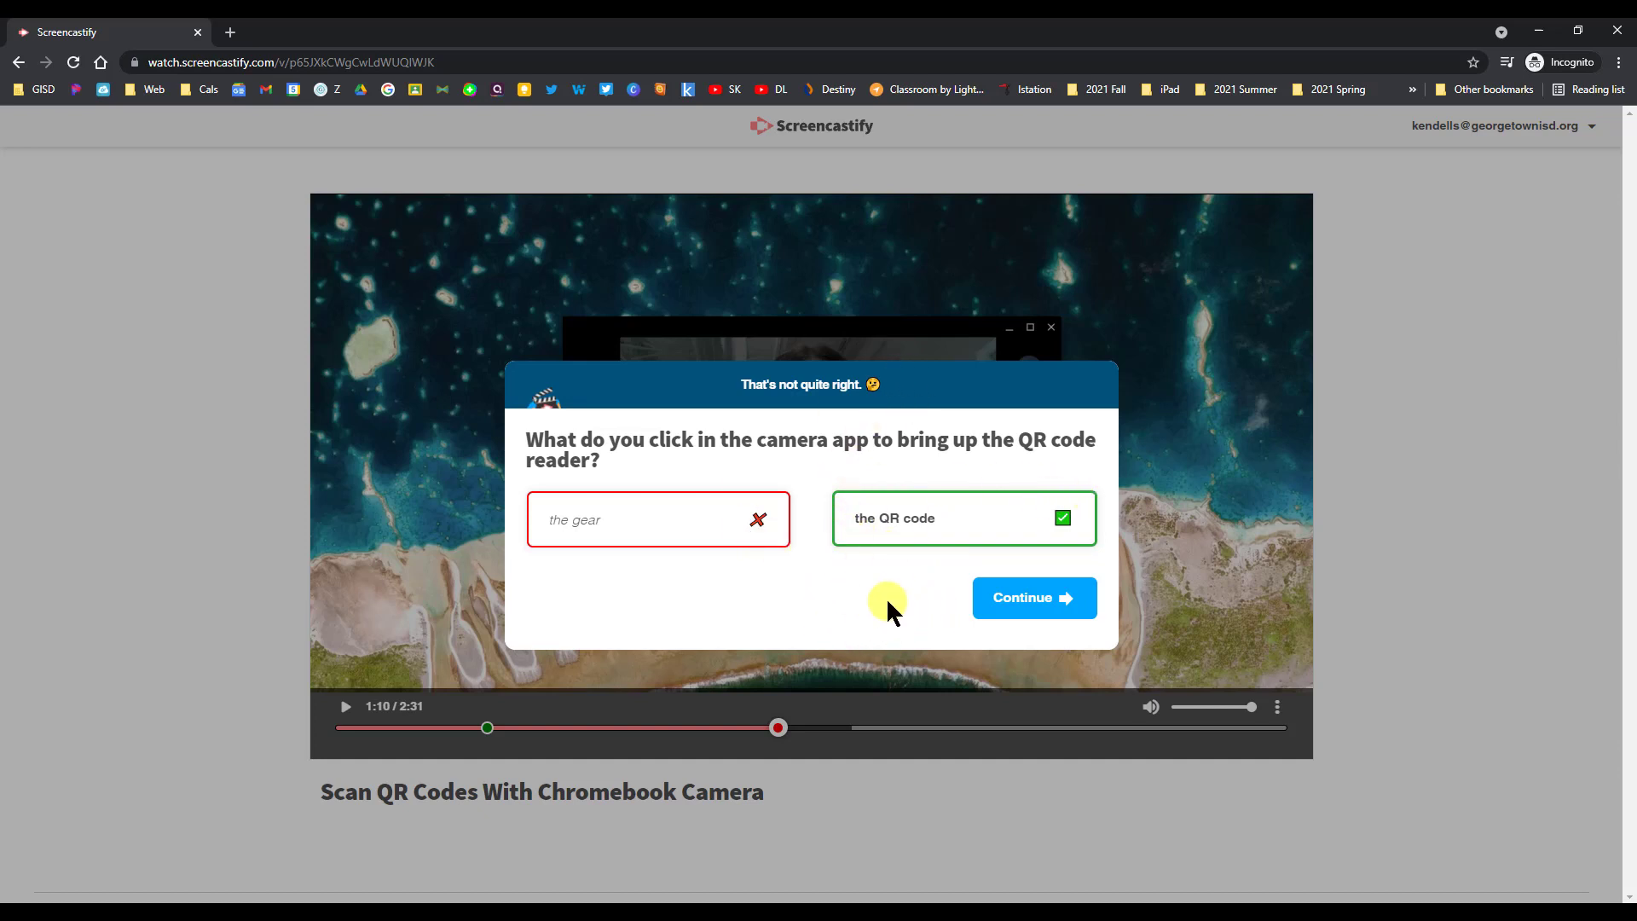
# - Continue past question 2, pause the video and close the Incognito viewer window
pyautogui.click(1062, 601)
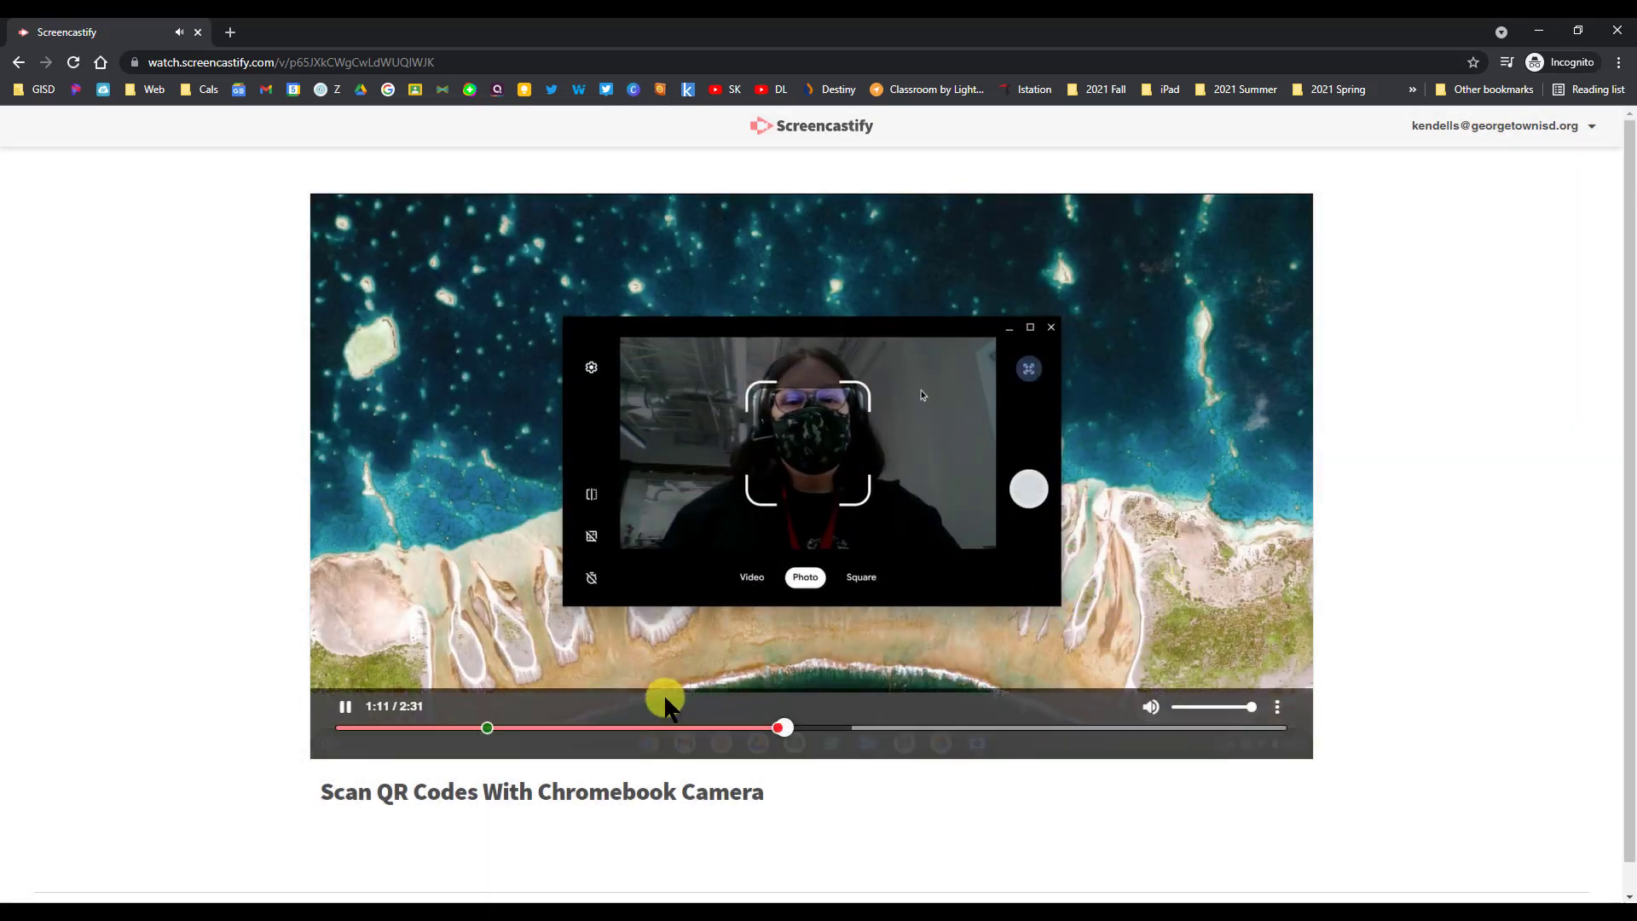
pyautogui.click(1181, 601)
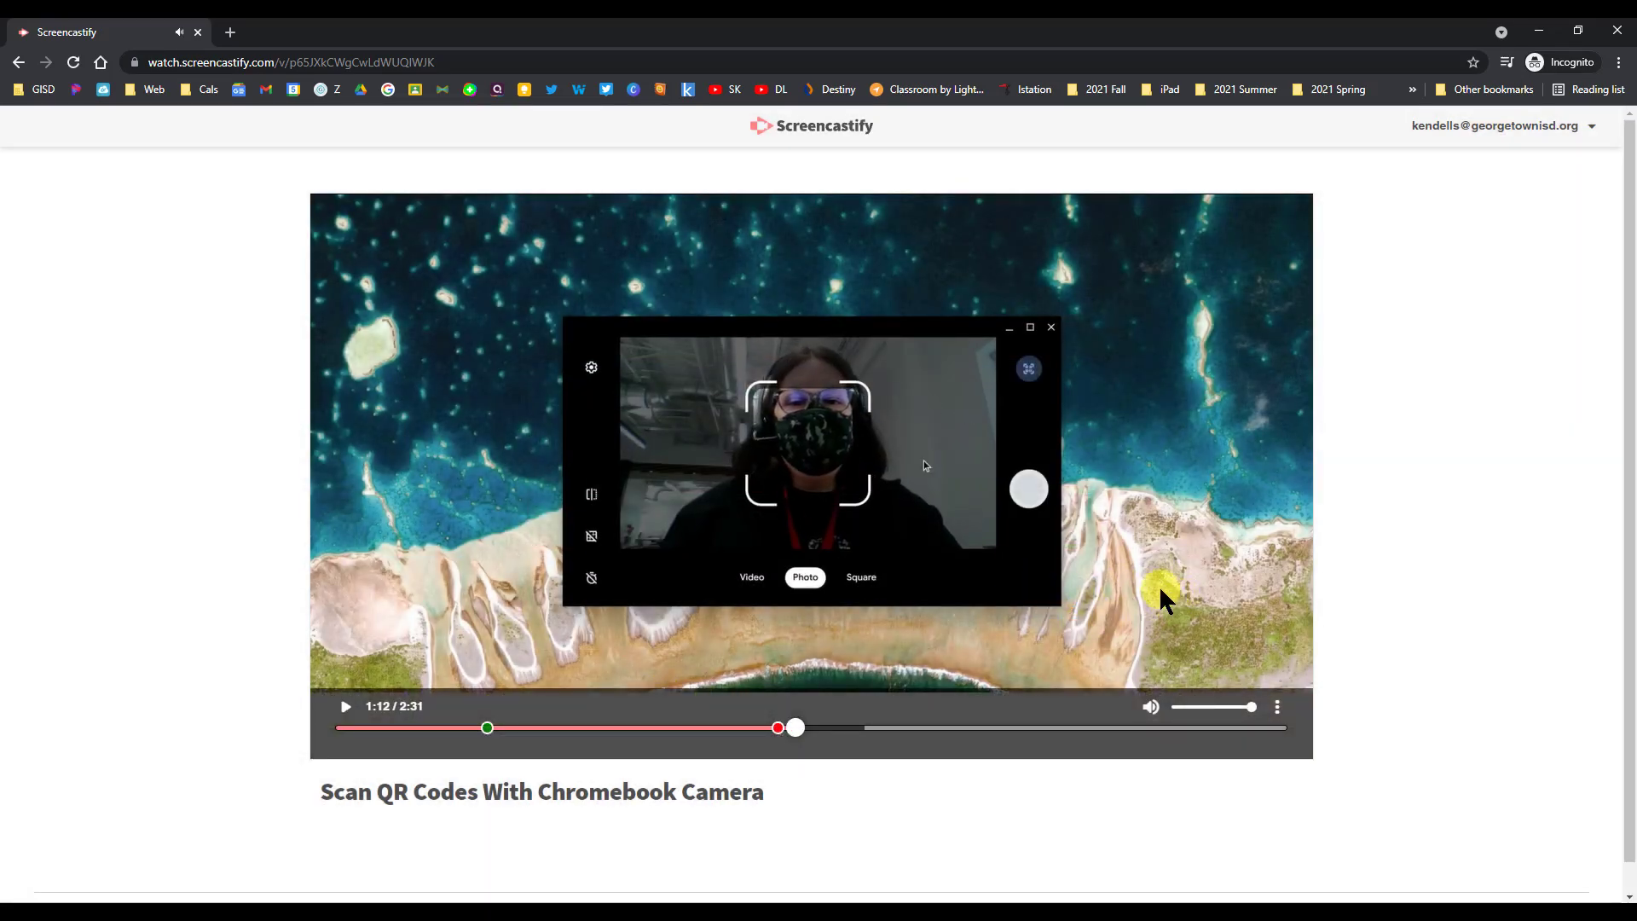
pyautogui.click(1616, 32)
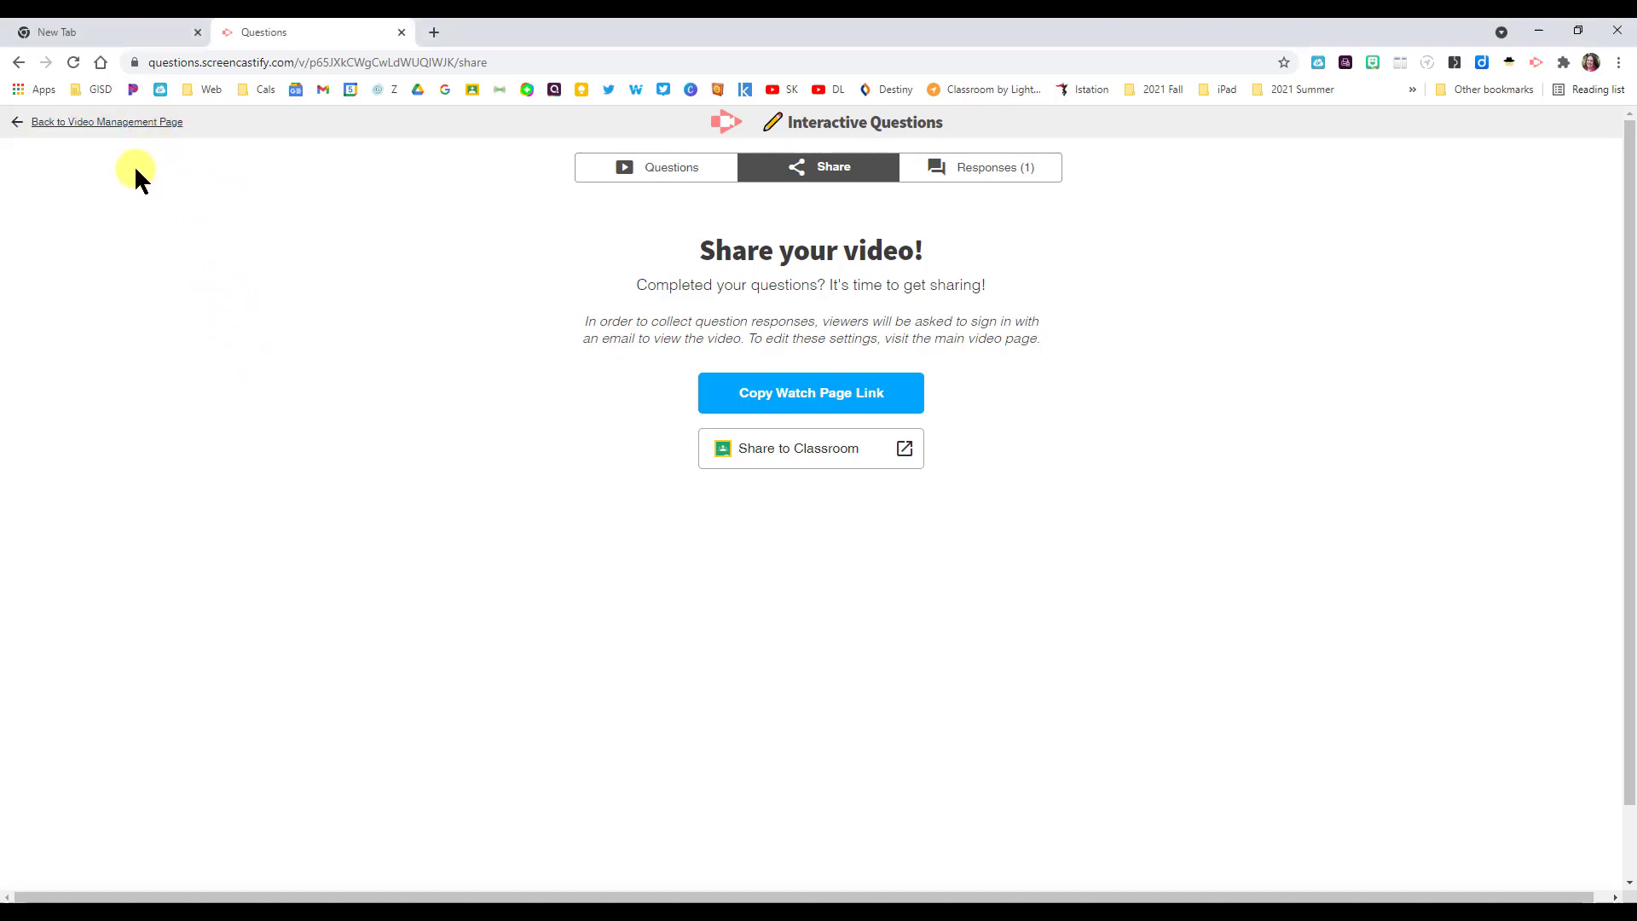
# - Go back to the video management page and reopen the Interactive Questions editor
pyautogui.click(88, 124)
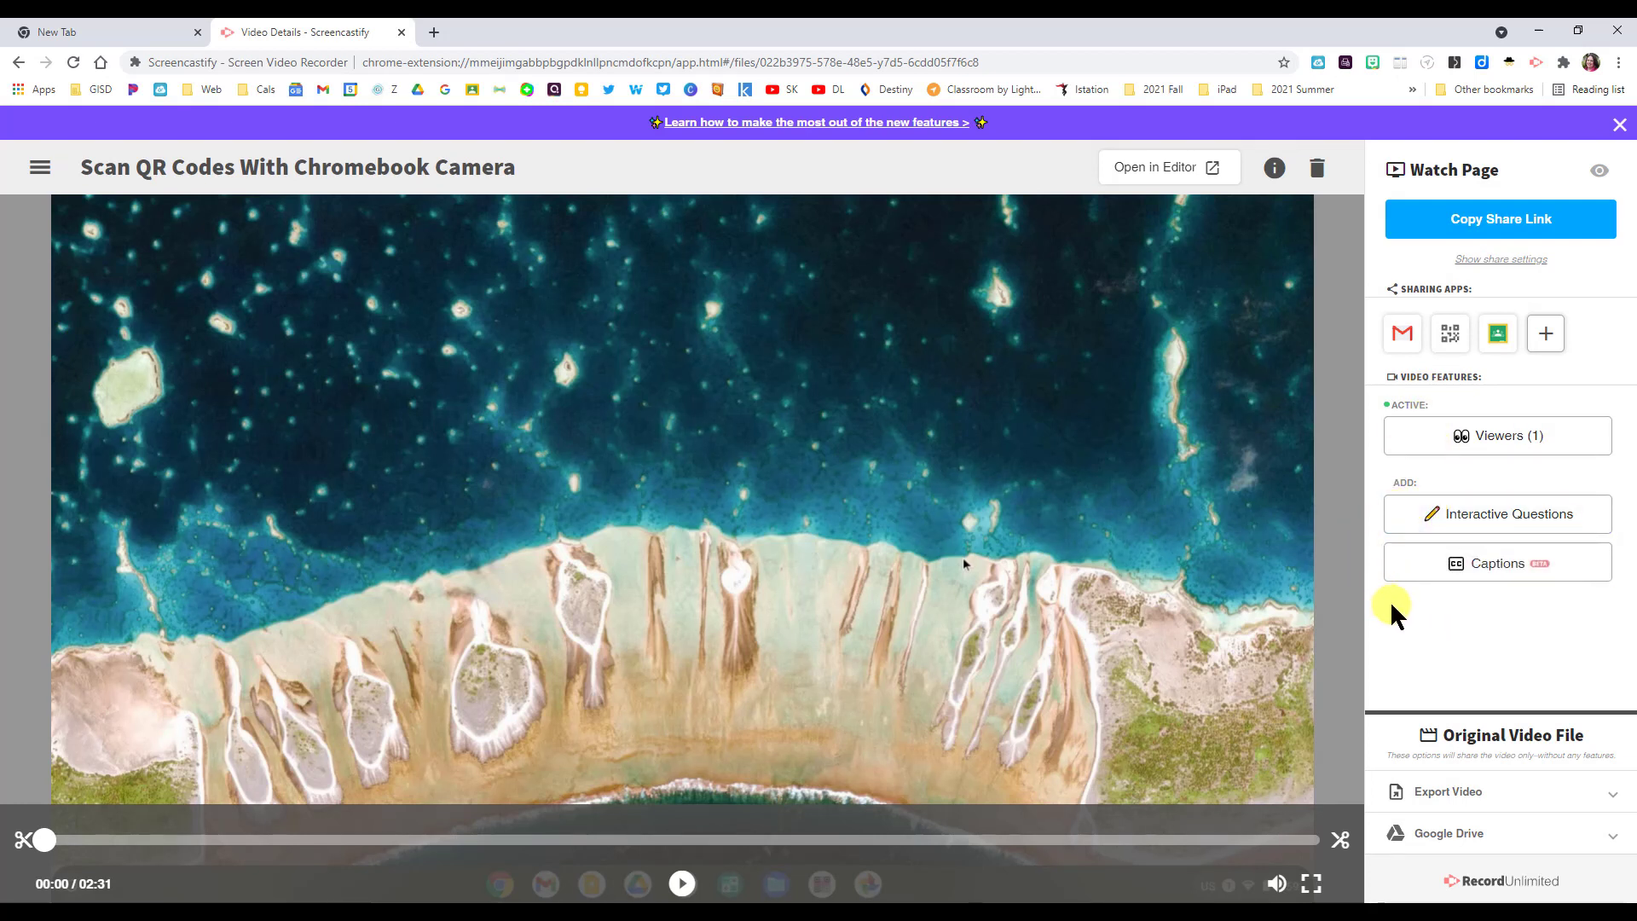
pyautogui.click(1488, 524)
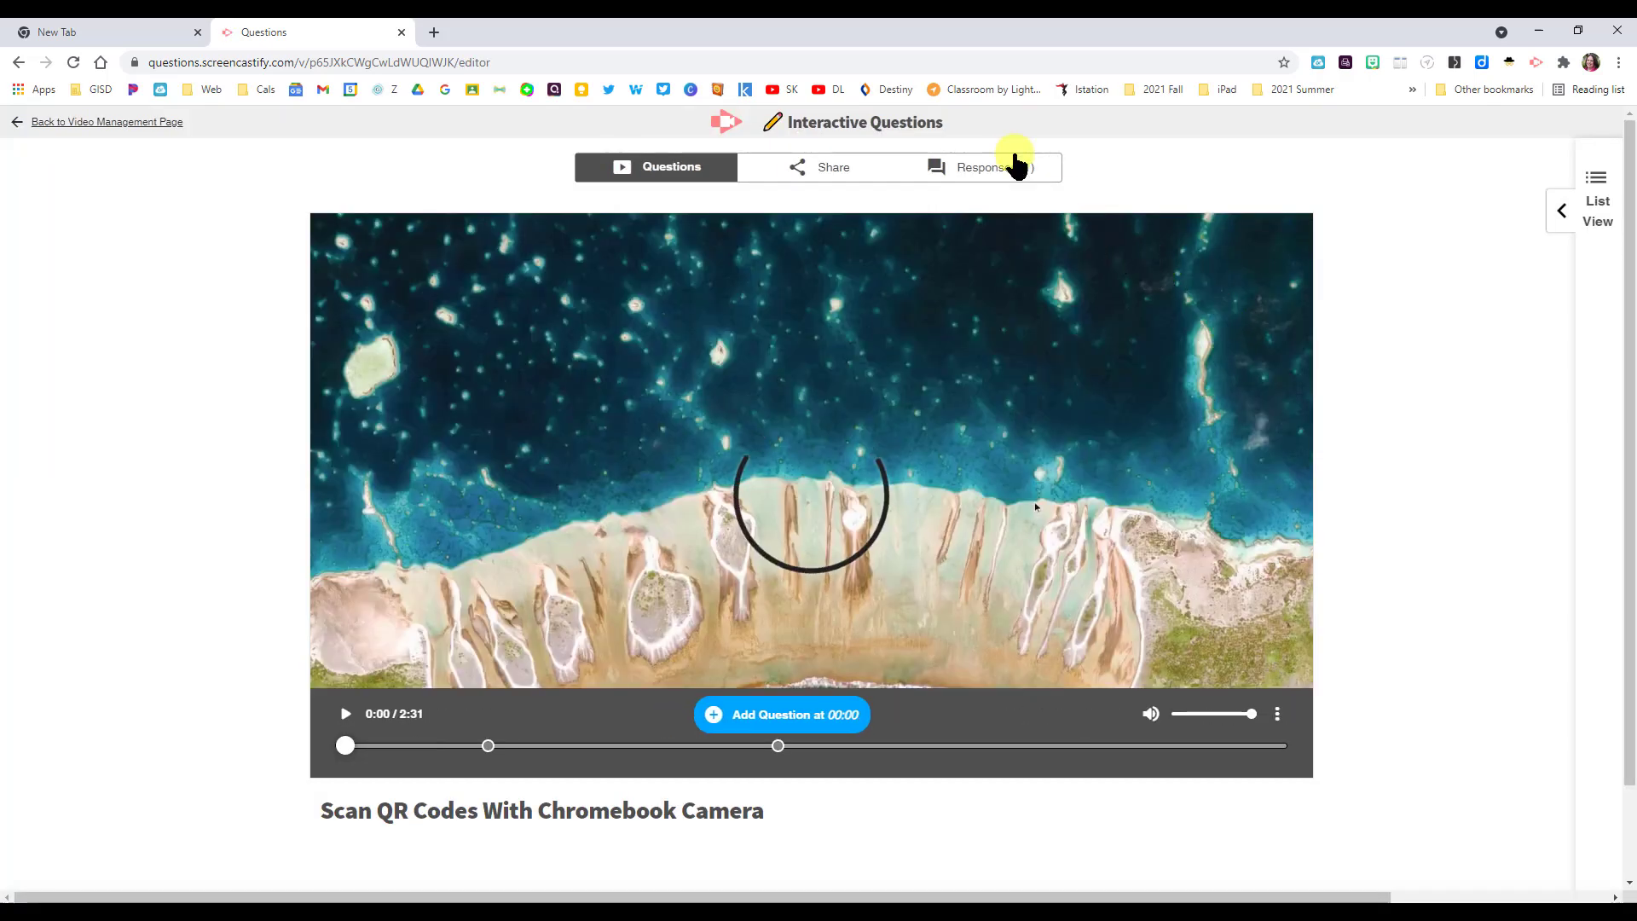
# - Review the collected viewer responses, sorting the response table by score
pyautogui.click(976, 175)
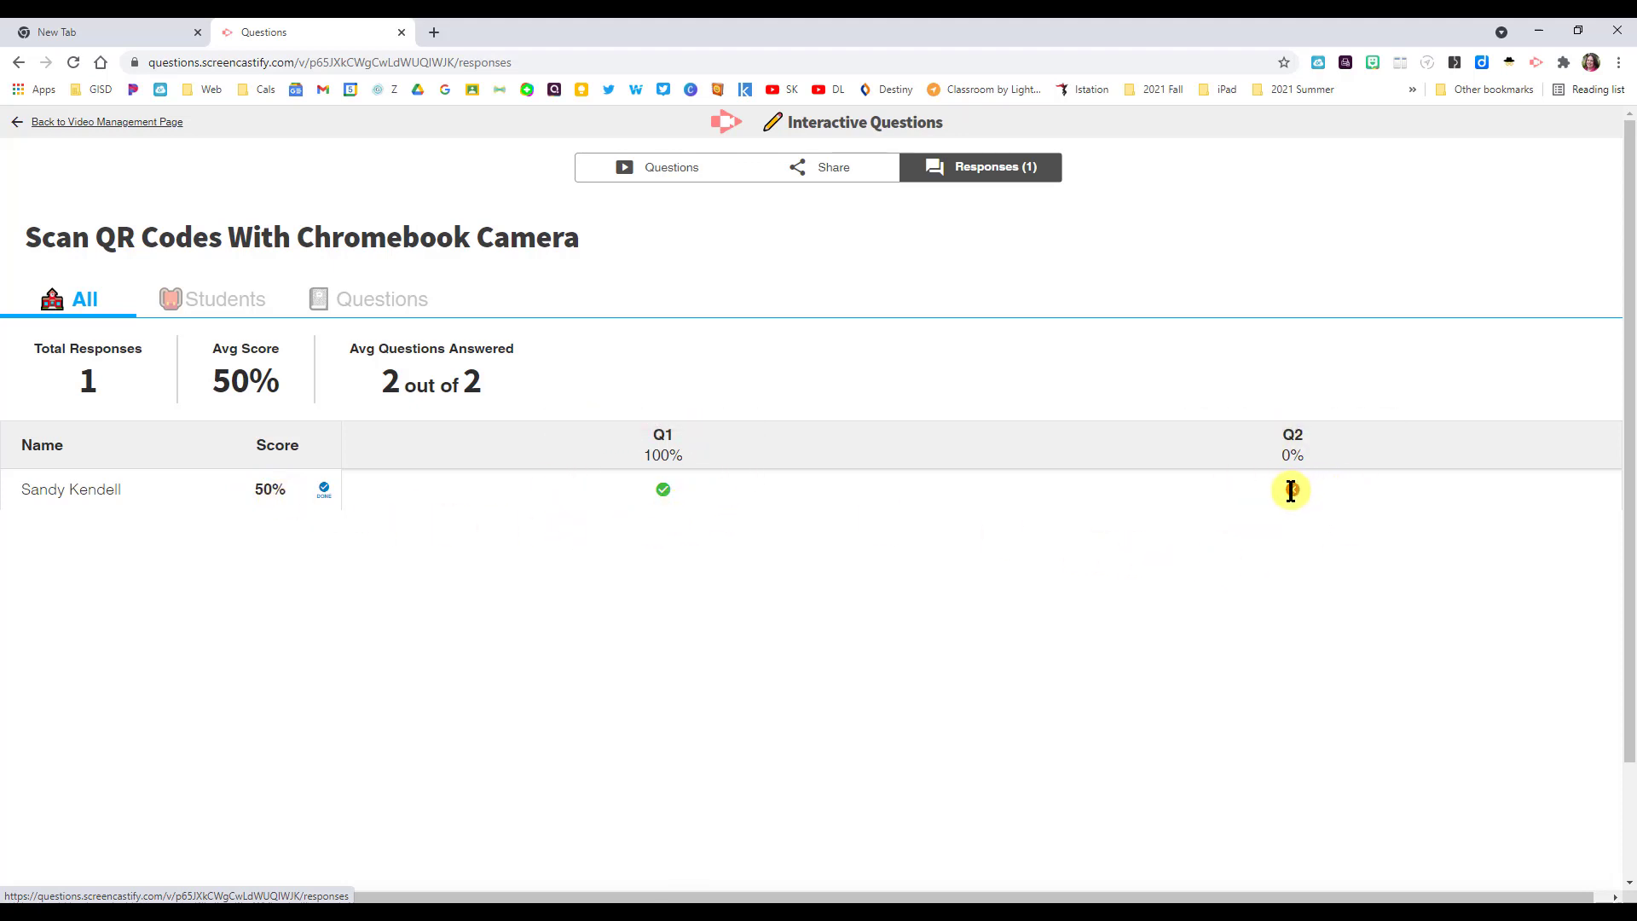
pyautogui.click(307, 440)
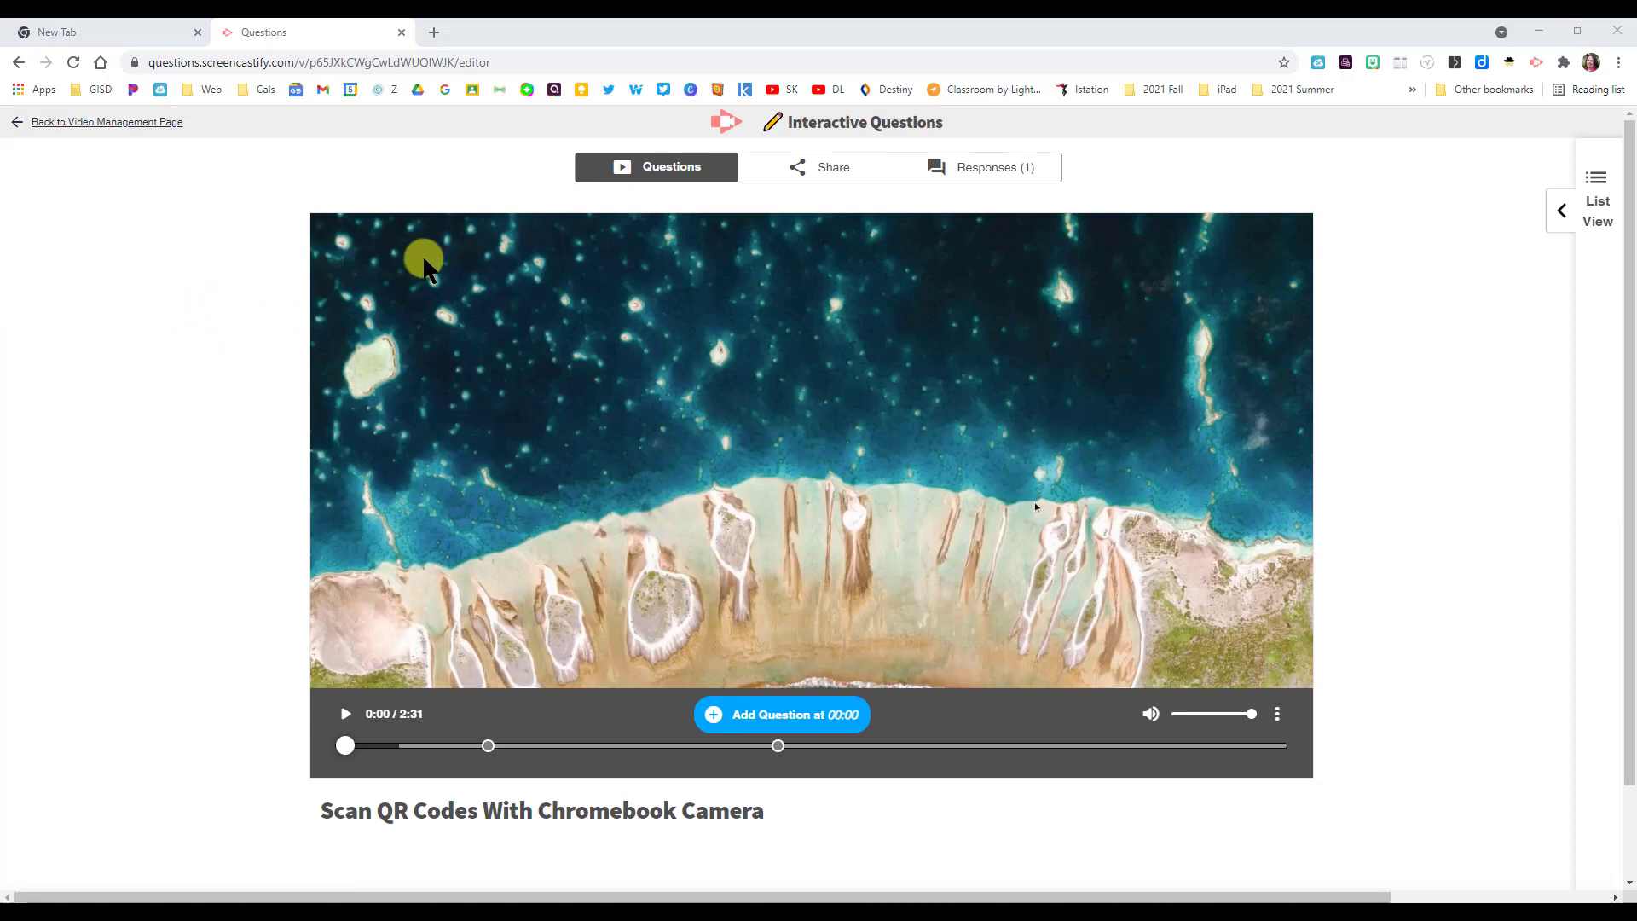
# - Share the video to Google Classroom as a new assignment for the Language Arts class
pyautogui.click(833, 177)
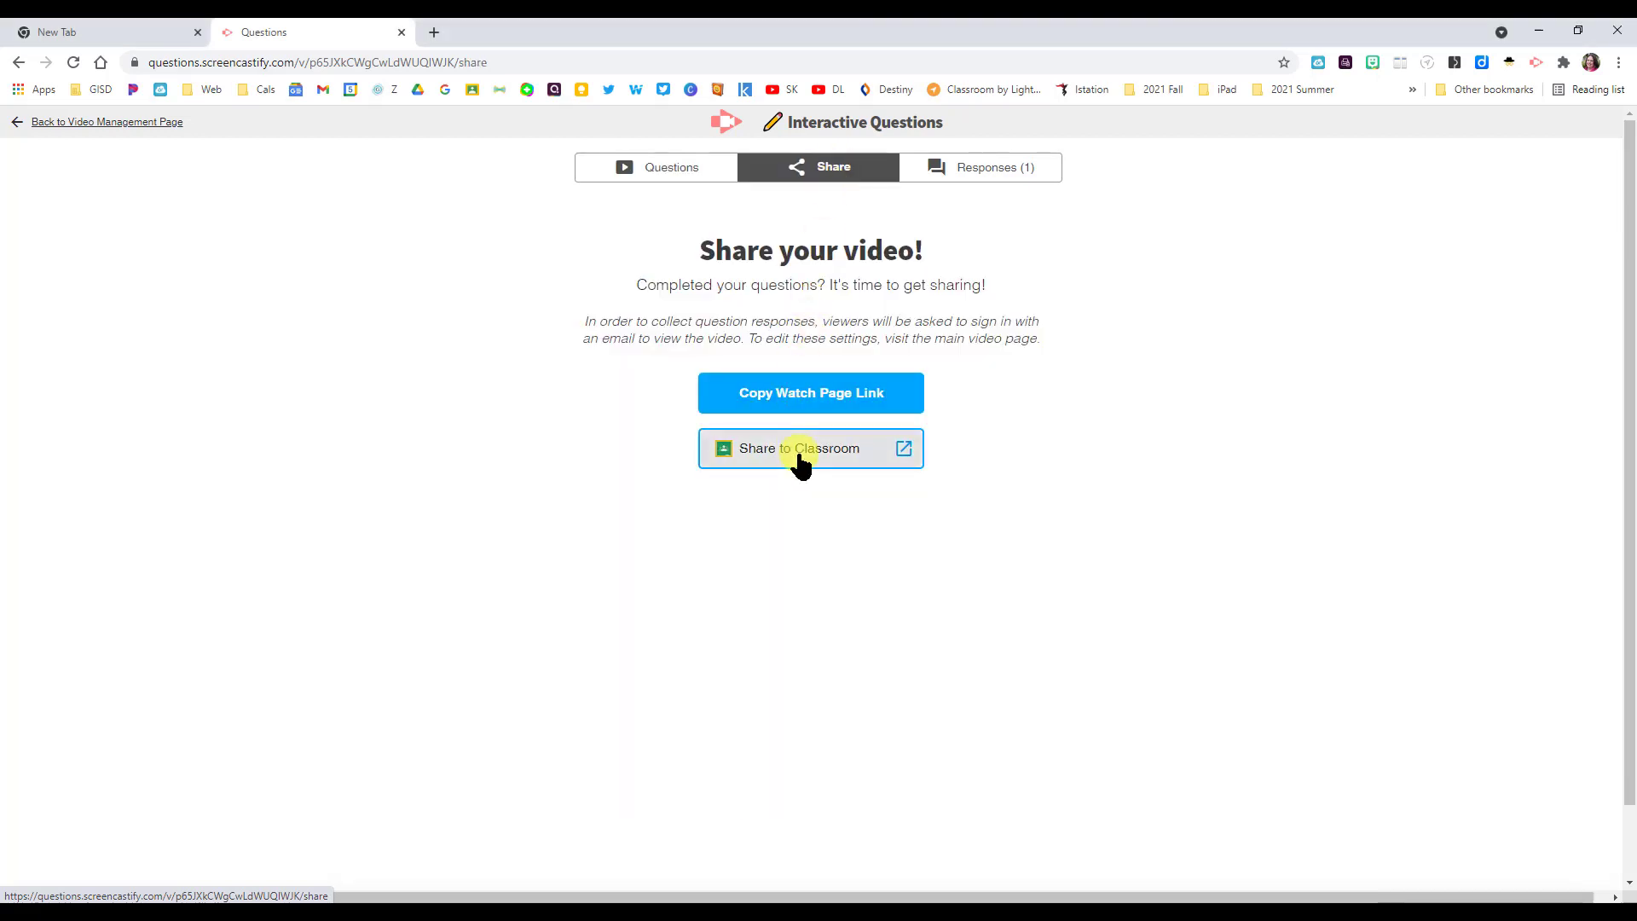
pyautogui.click(797, 460)
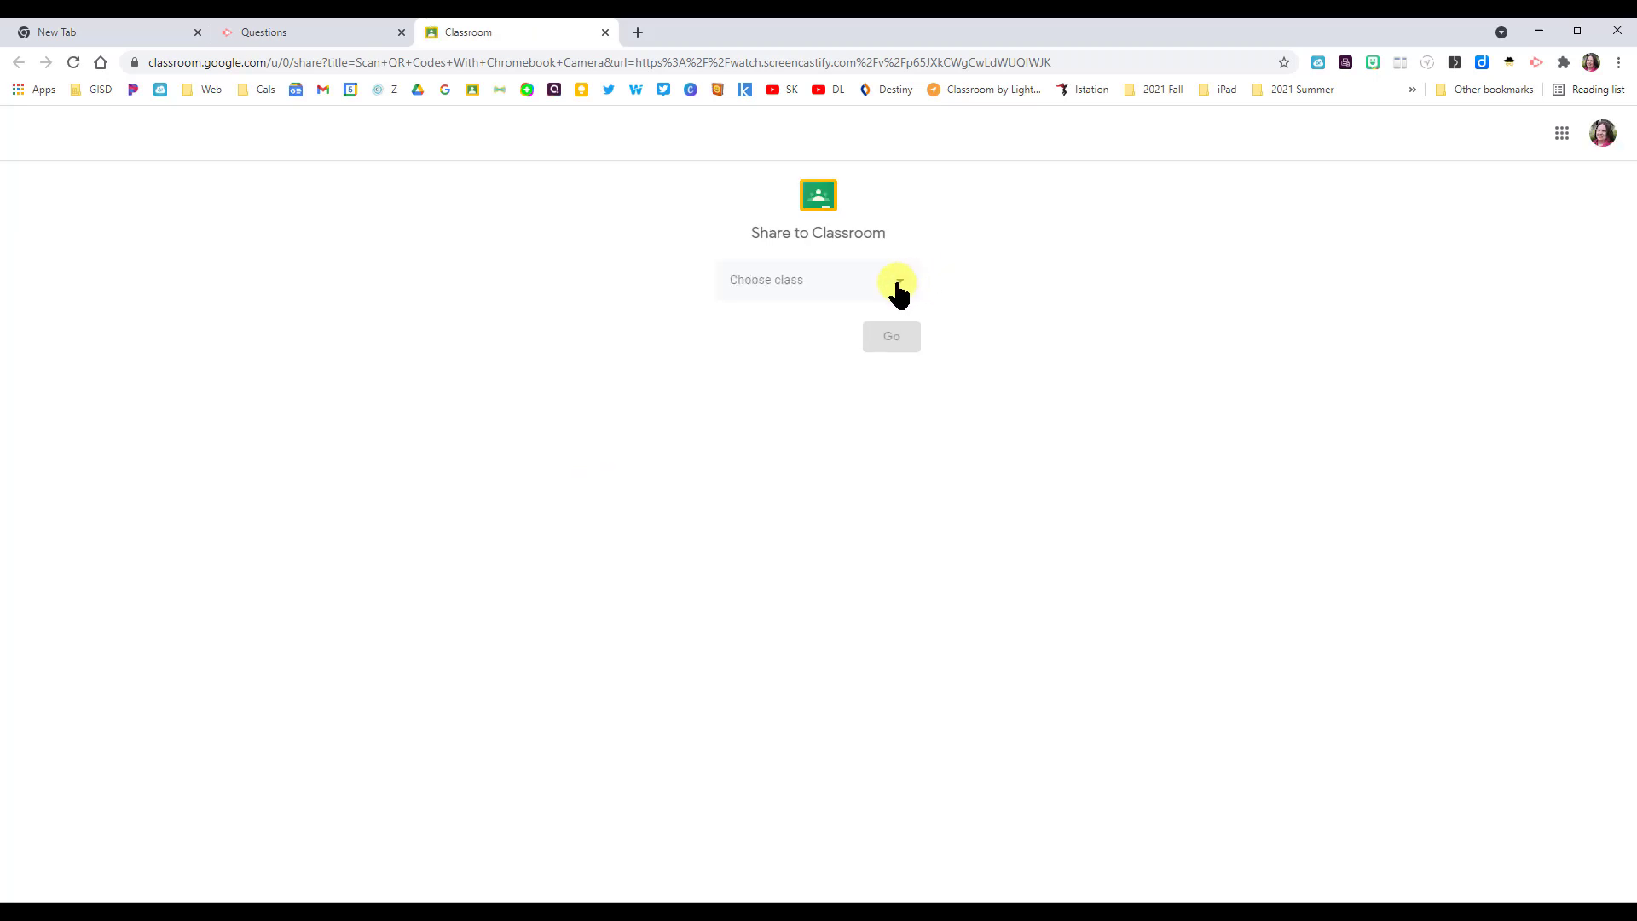
pyautogui.click(900, 290)
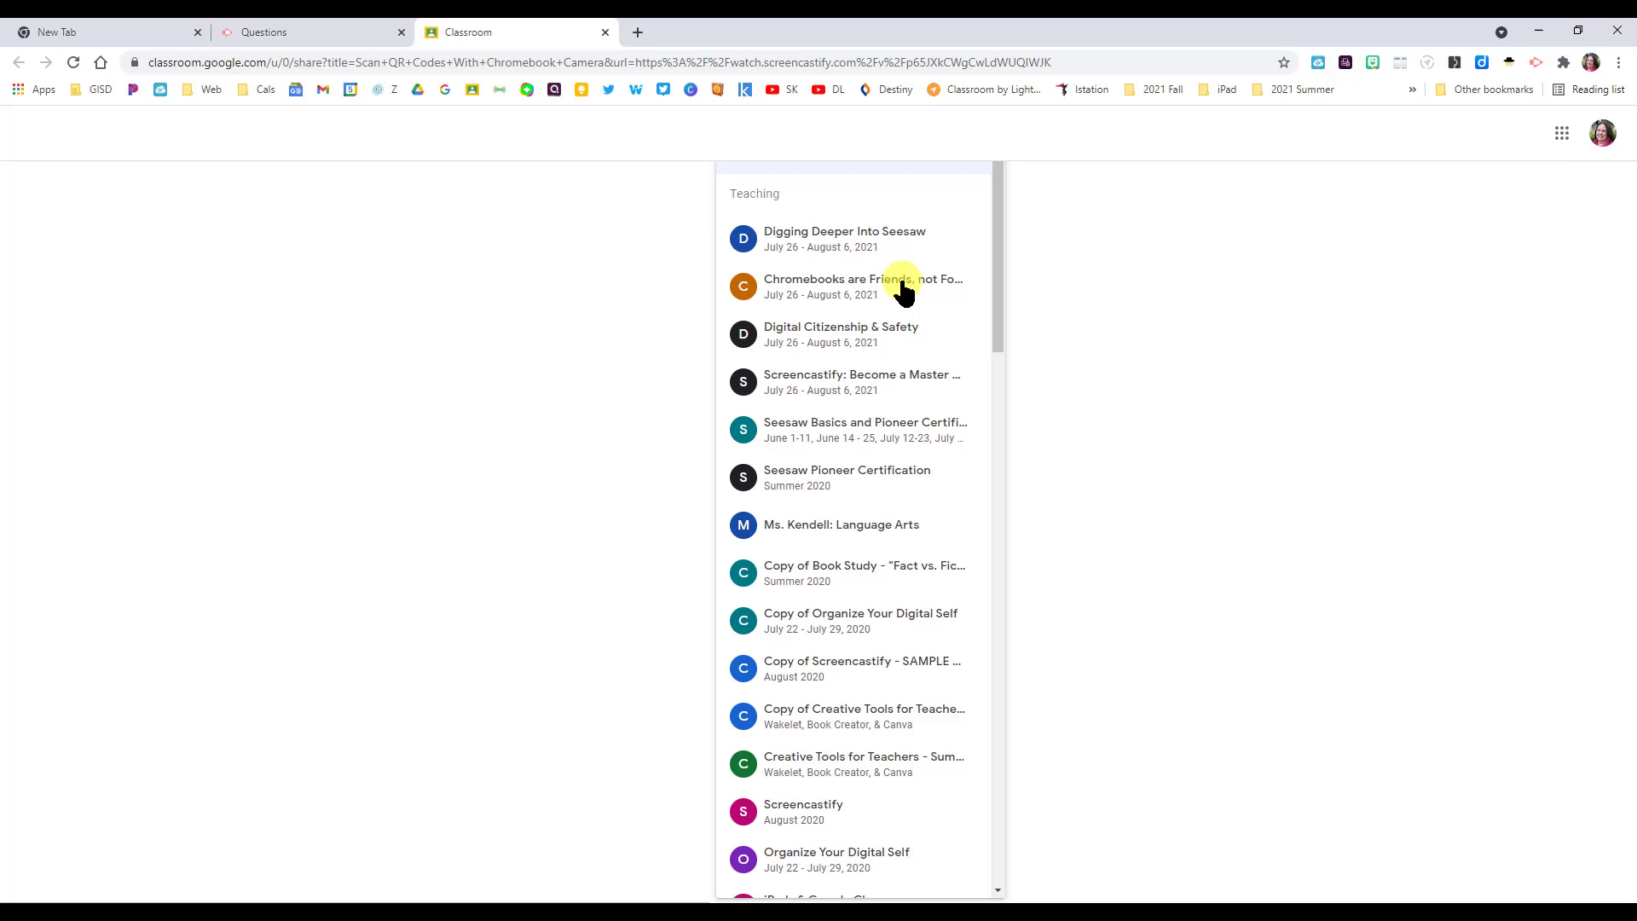
pyautogui.click(854, 537)
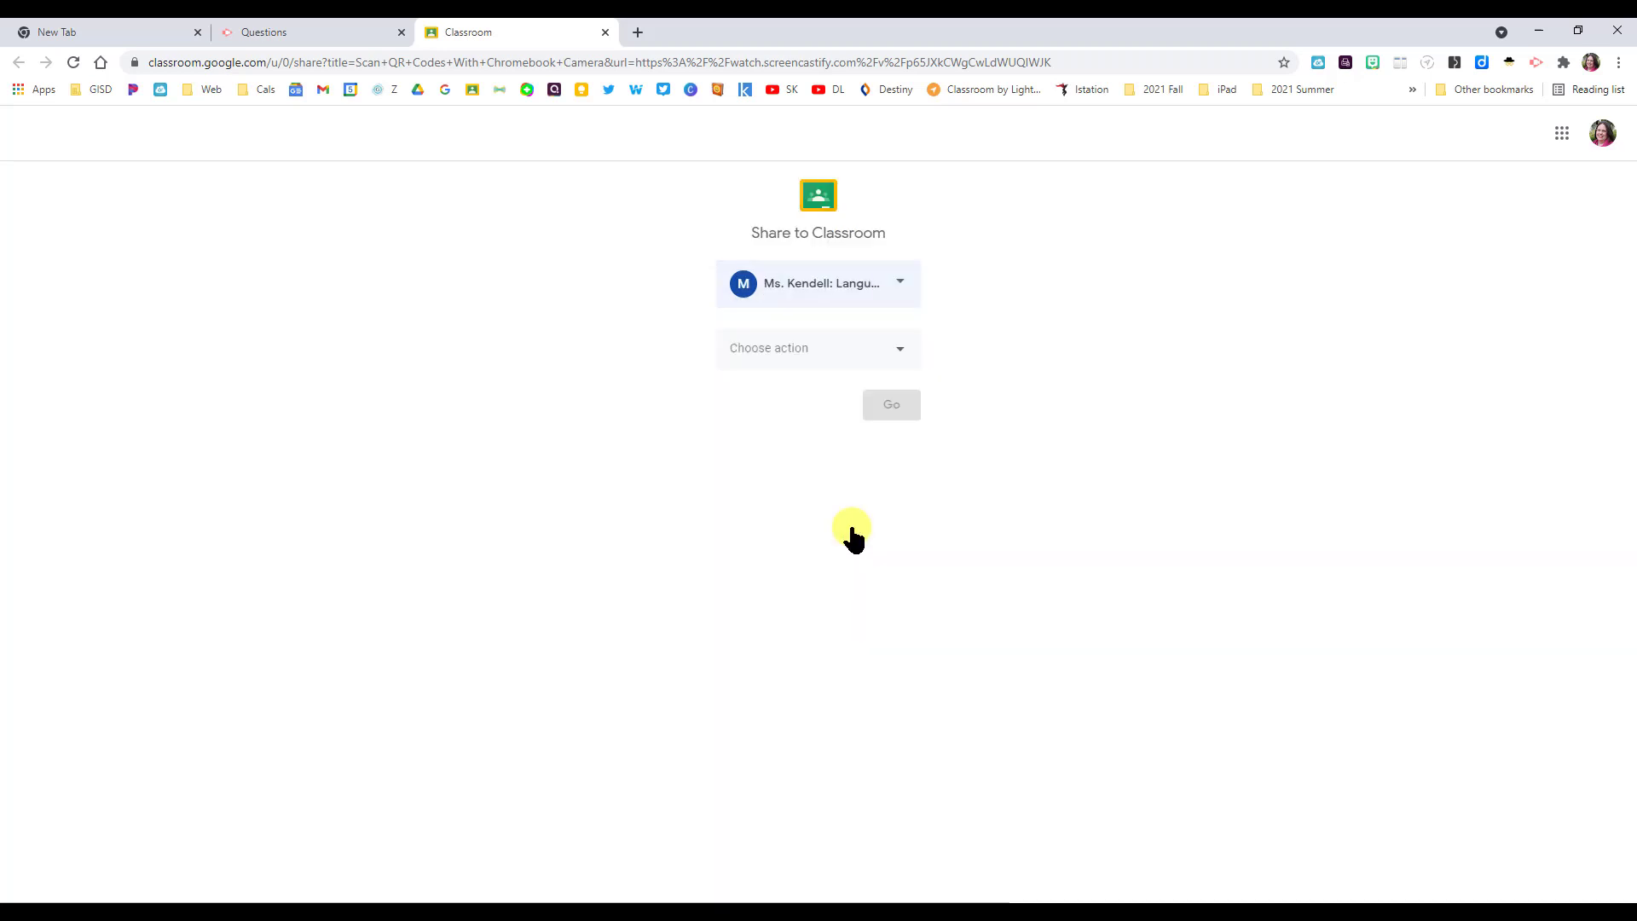
pyautogui.click(901, 350)
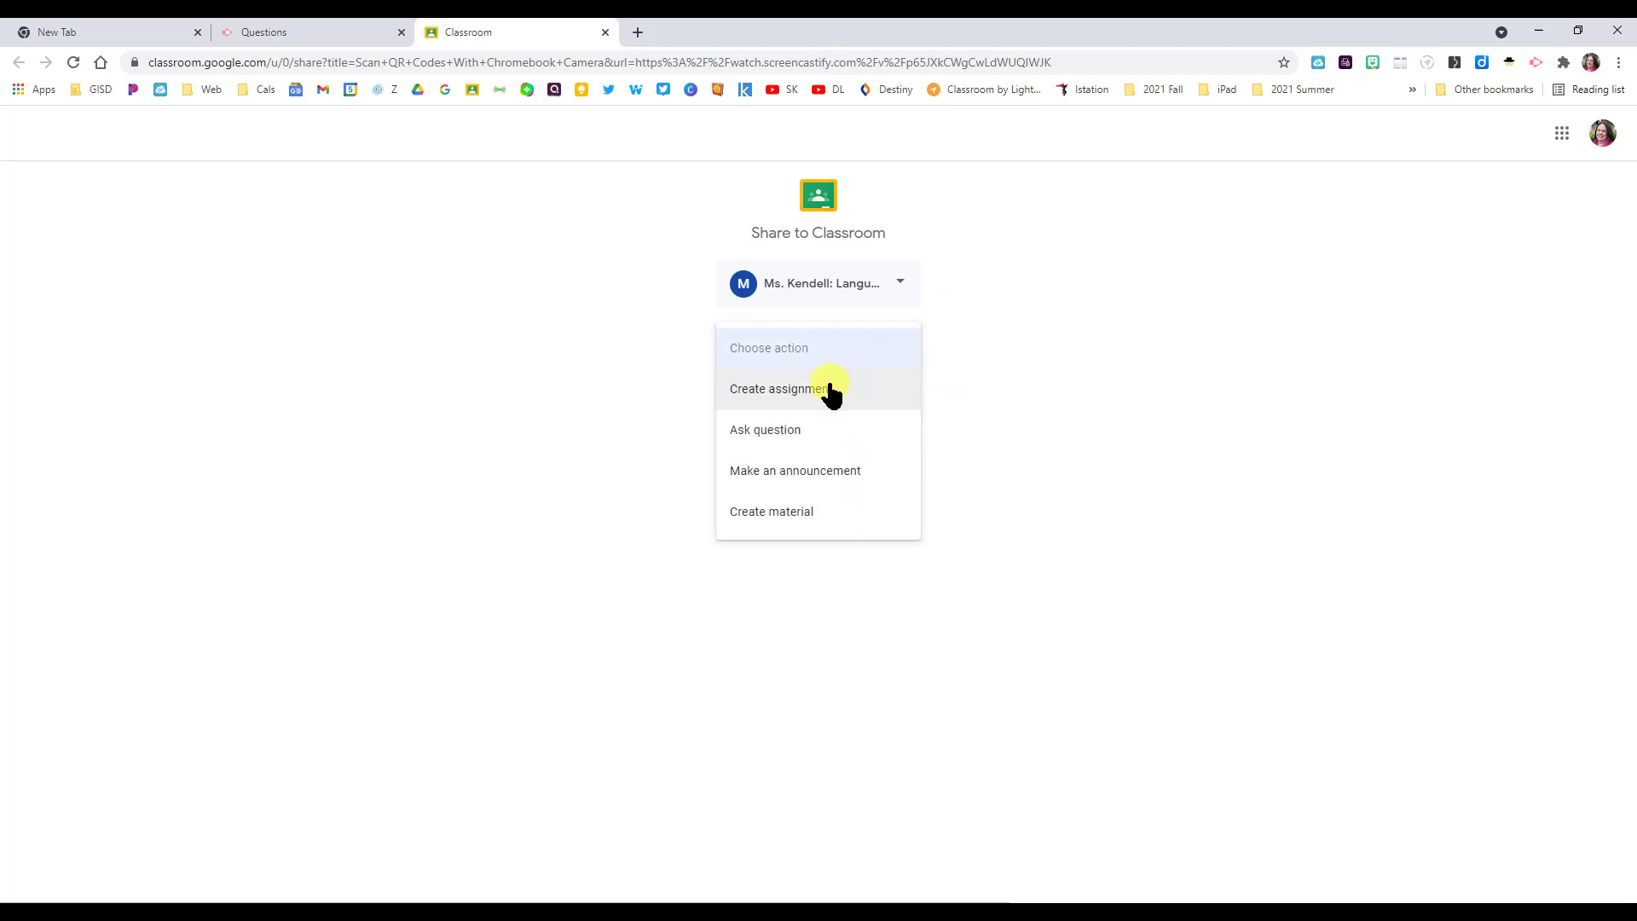
pyautogui.click(758, 394)
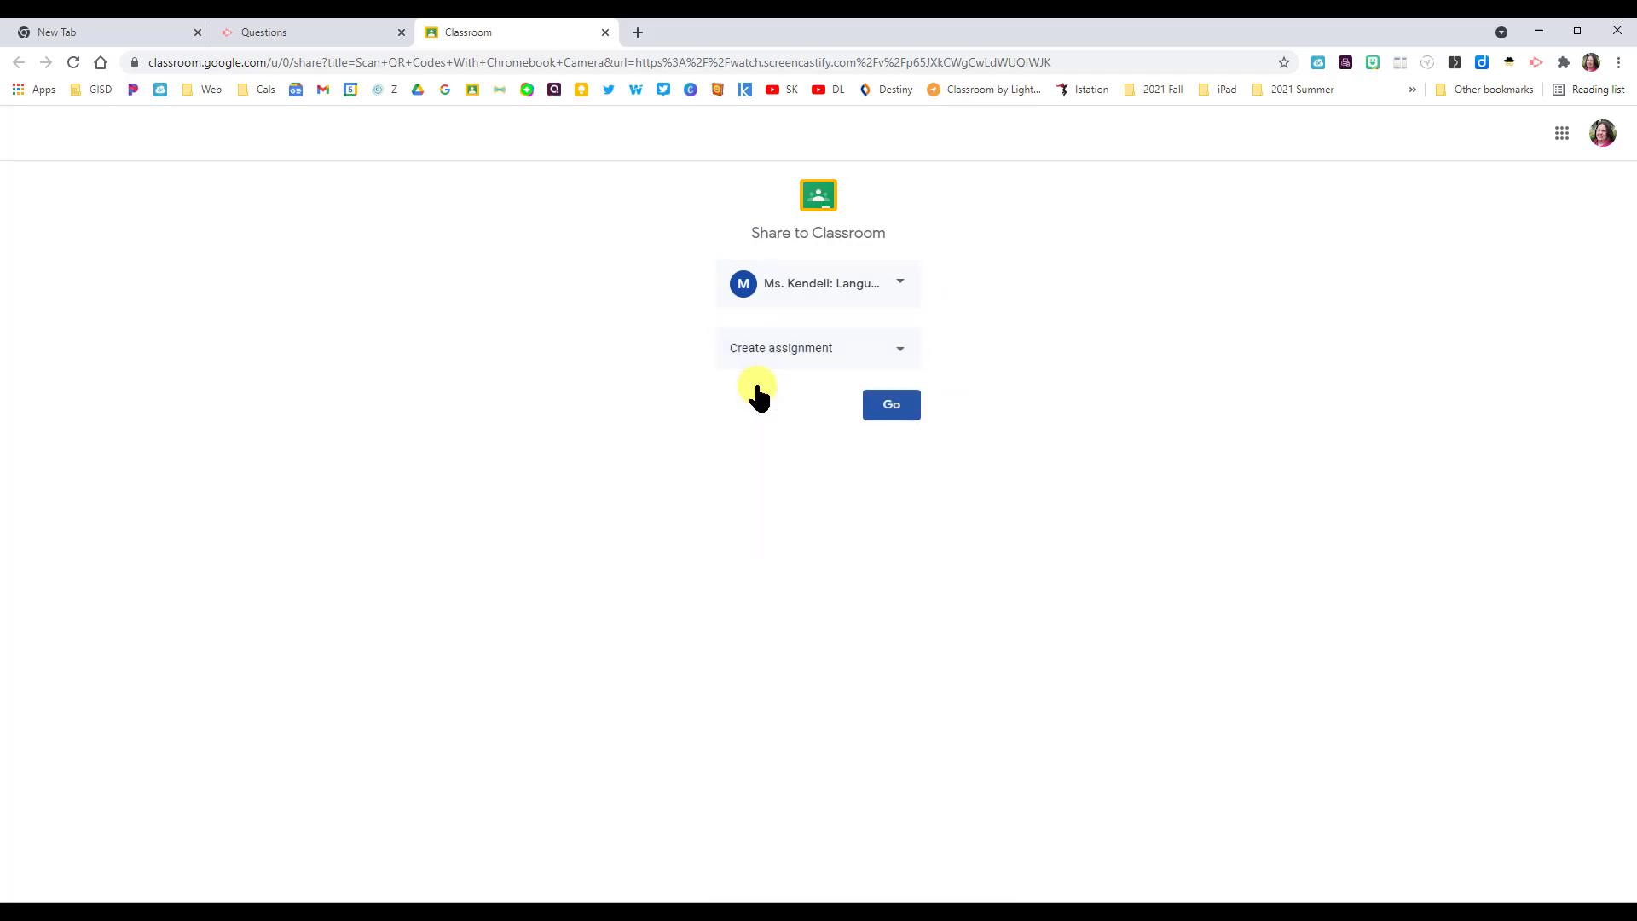
pyautogui.click(895, 405)
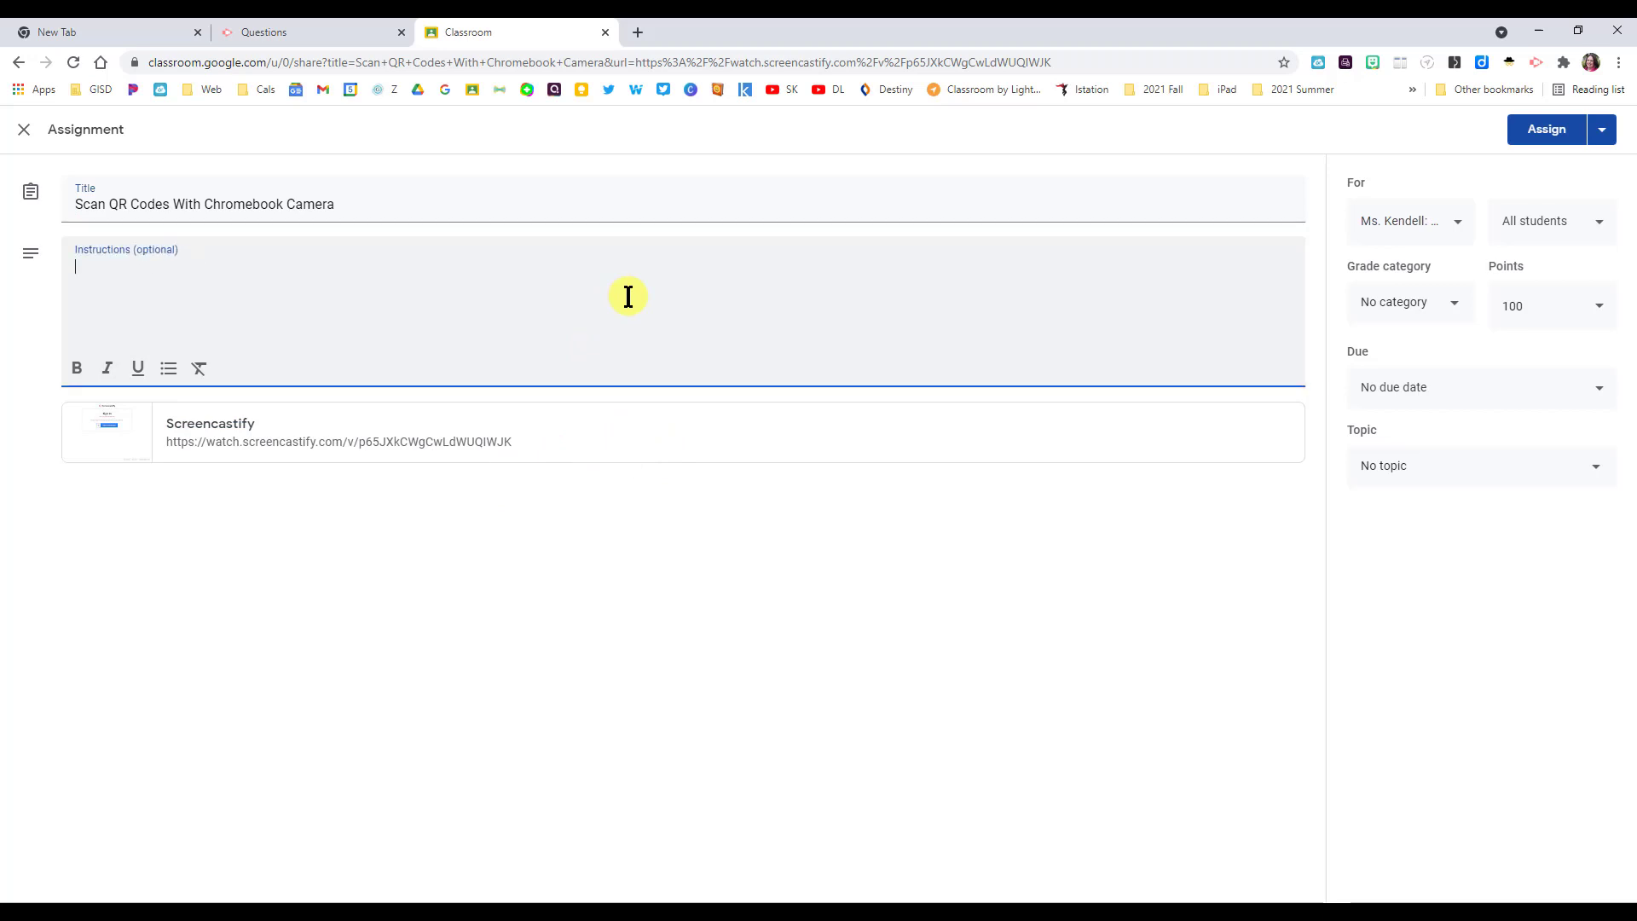
# - Add instruction text, set Class Work category at 100 points, and topic October Assignments
pyautogui.write('ype instructions here.')
pyautogui.click(1600, 306)
pyautogui.click(1598, 322)
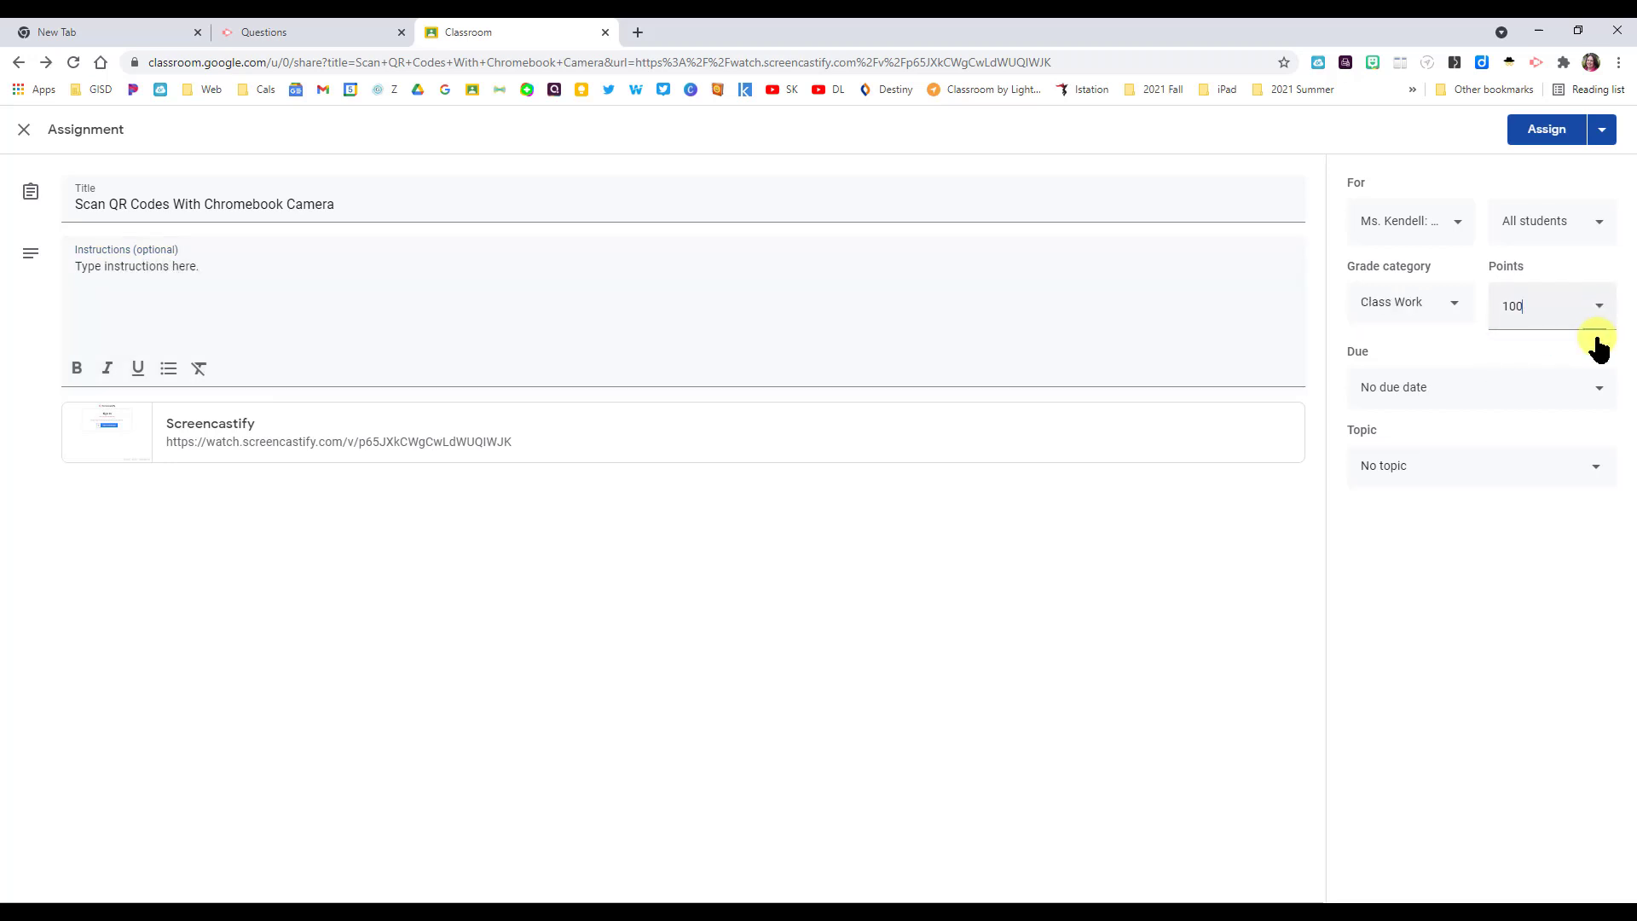
pyautogui.click(1584, 470)
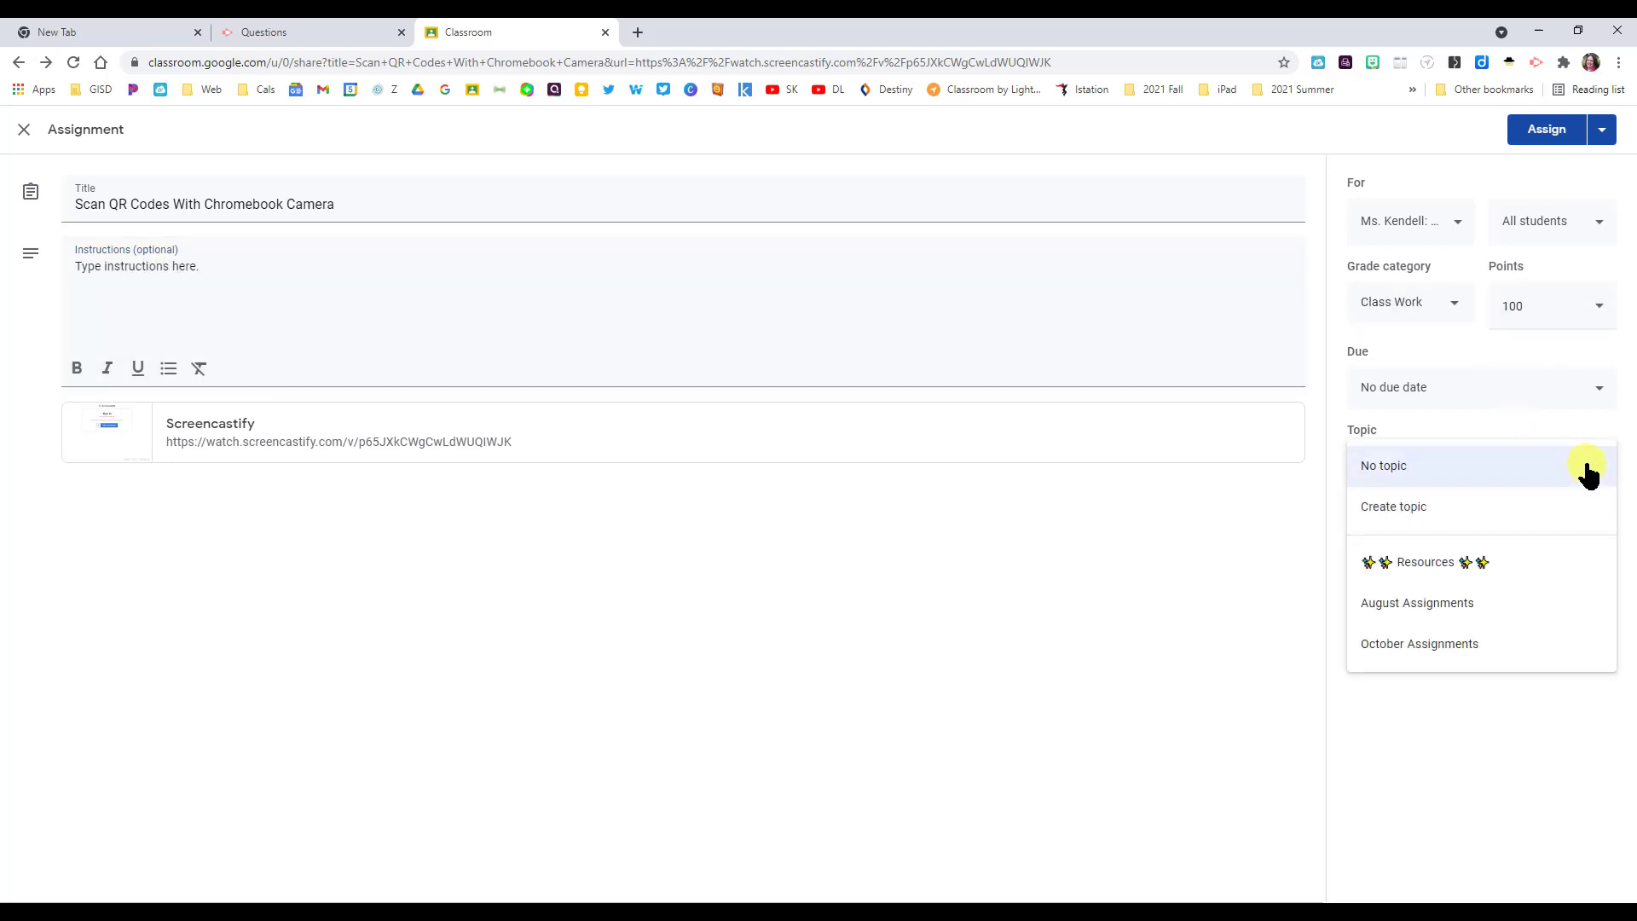
pyautogui.click(1443, 646)
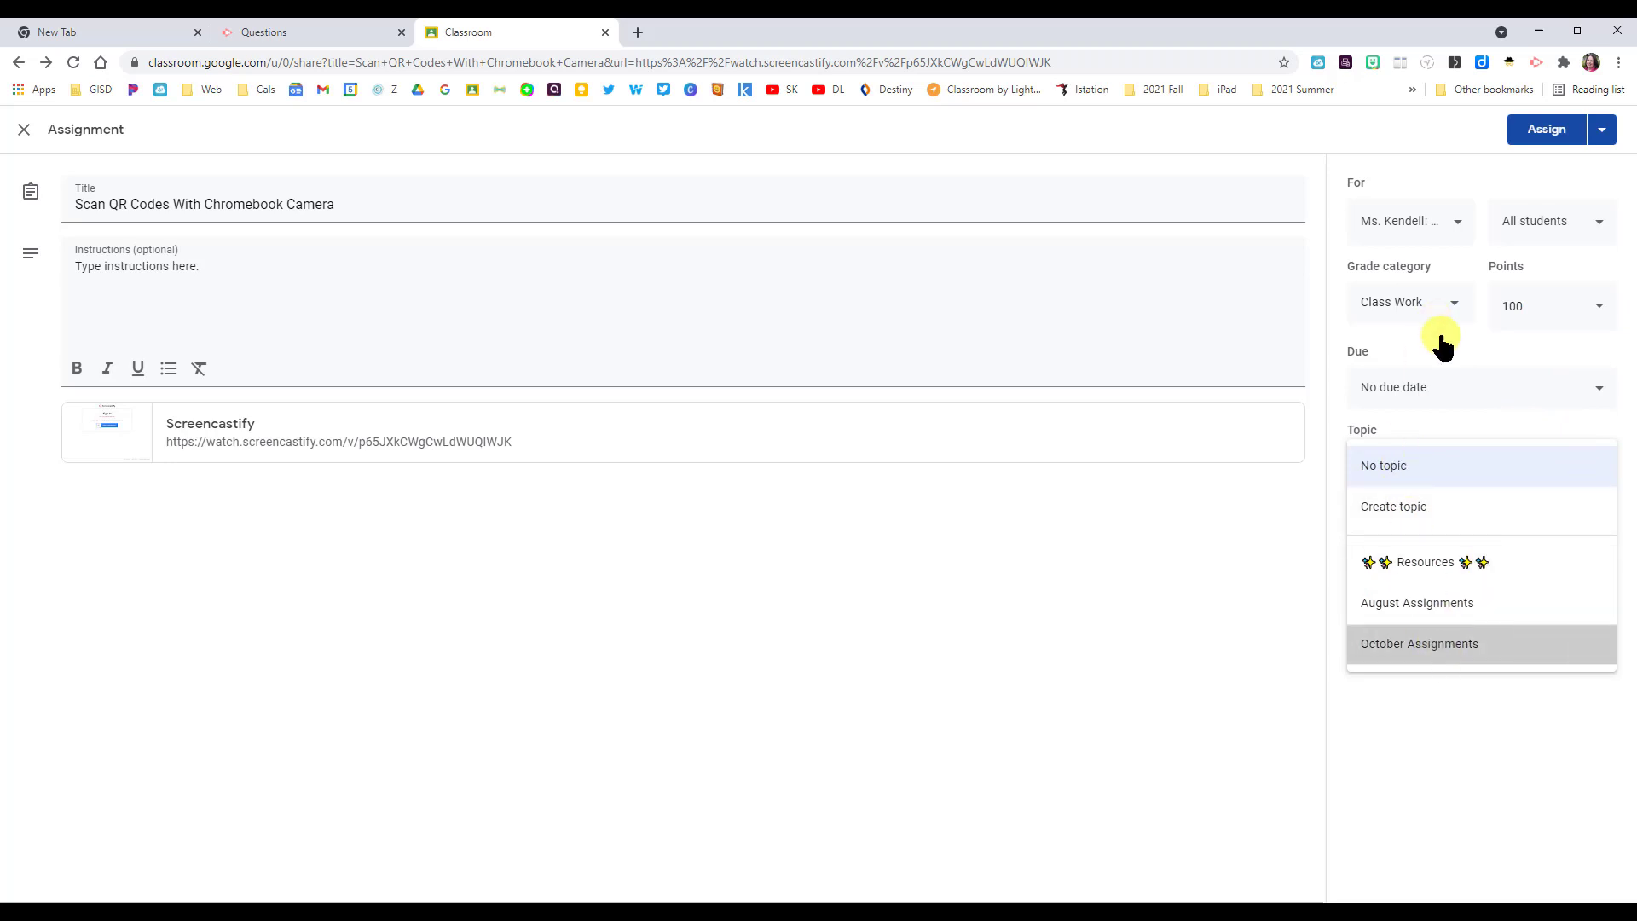
# - Set the assignment due date to October 8 and assign it to the class
pyautogui.click(1610, 402)
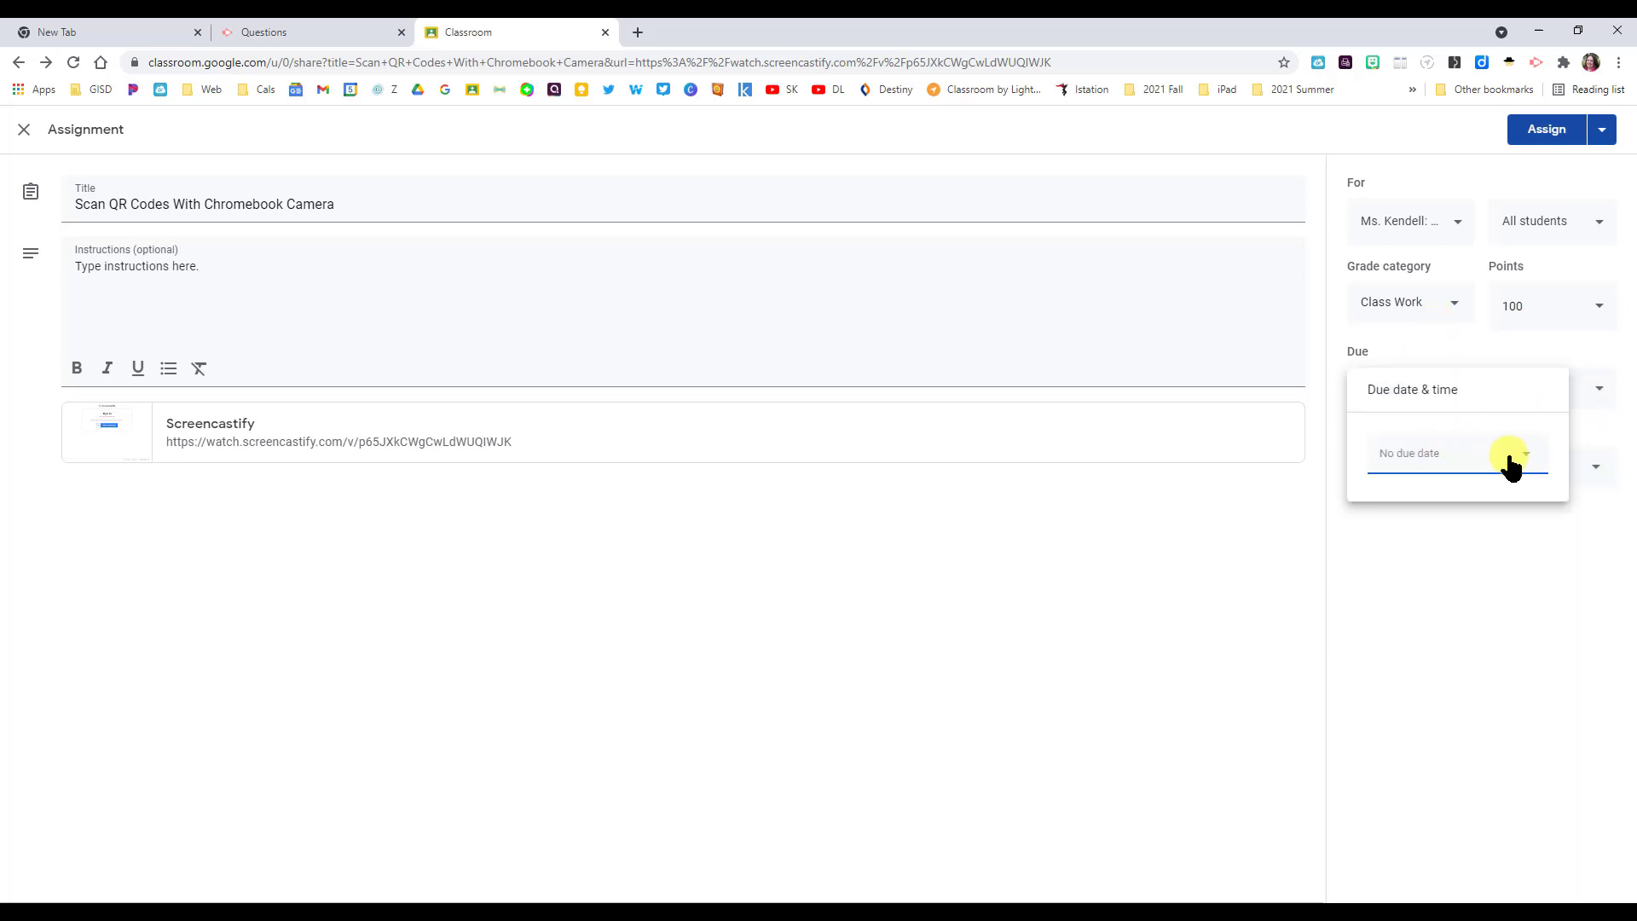
pyautogui.click(1507, 462)
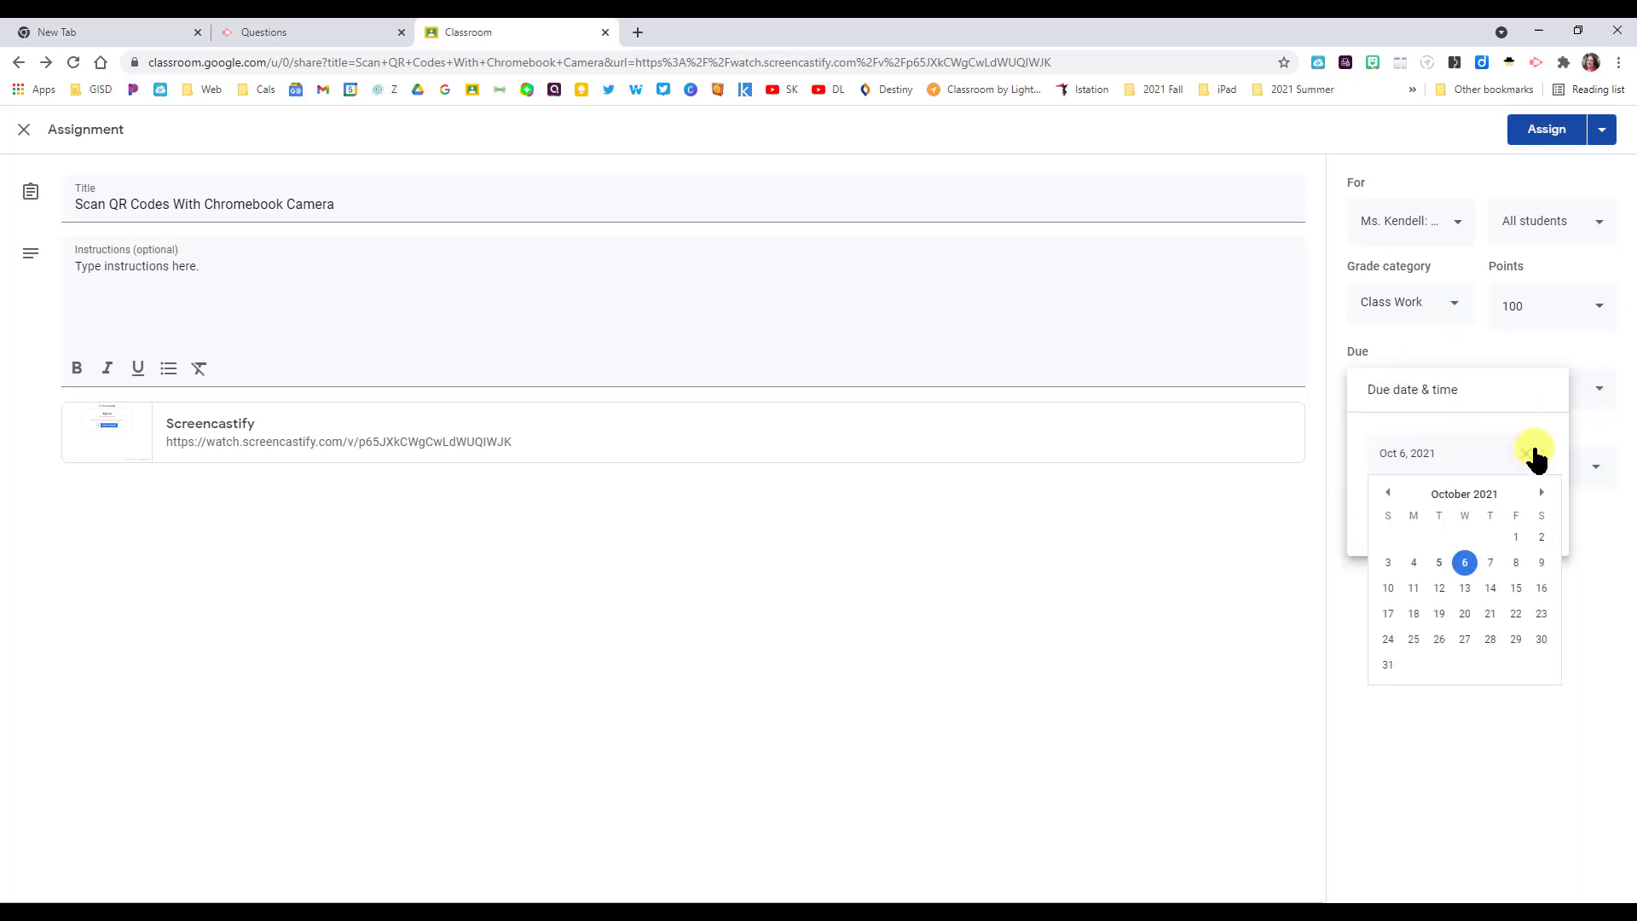
pyautogui.click(1517, 560)
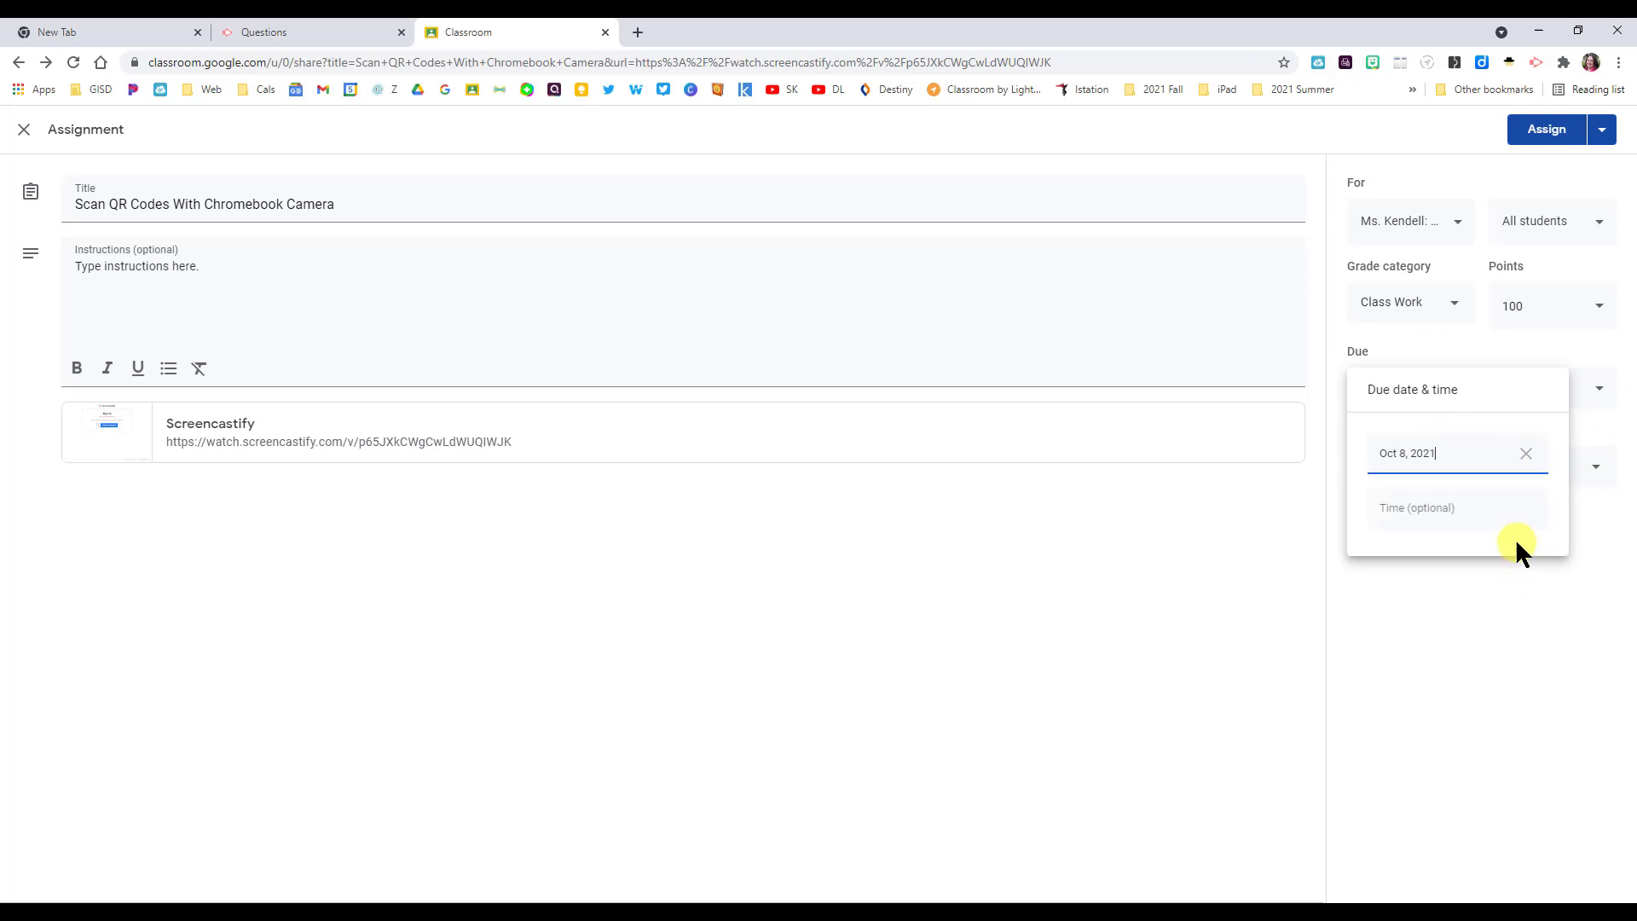
pyautogui.click(1526, 143)
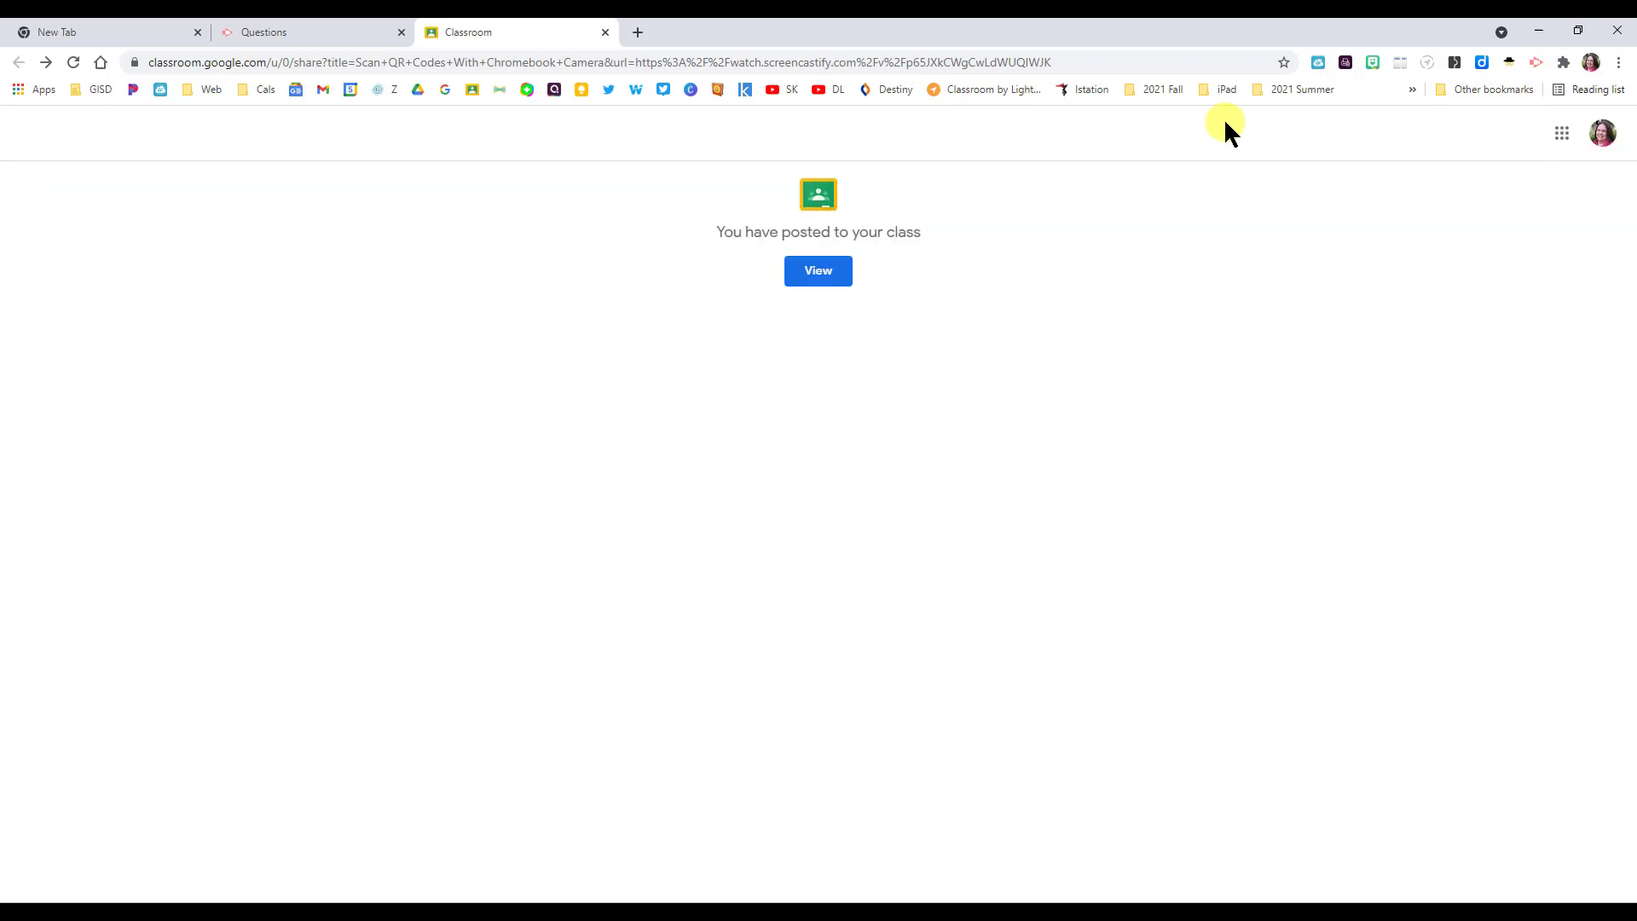
# - Open the posted Scan QR Codes With Chromebook Camera assignment's details from the Classwork list
pyautogui.click(820, 276)
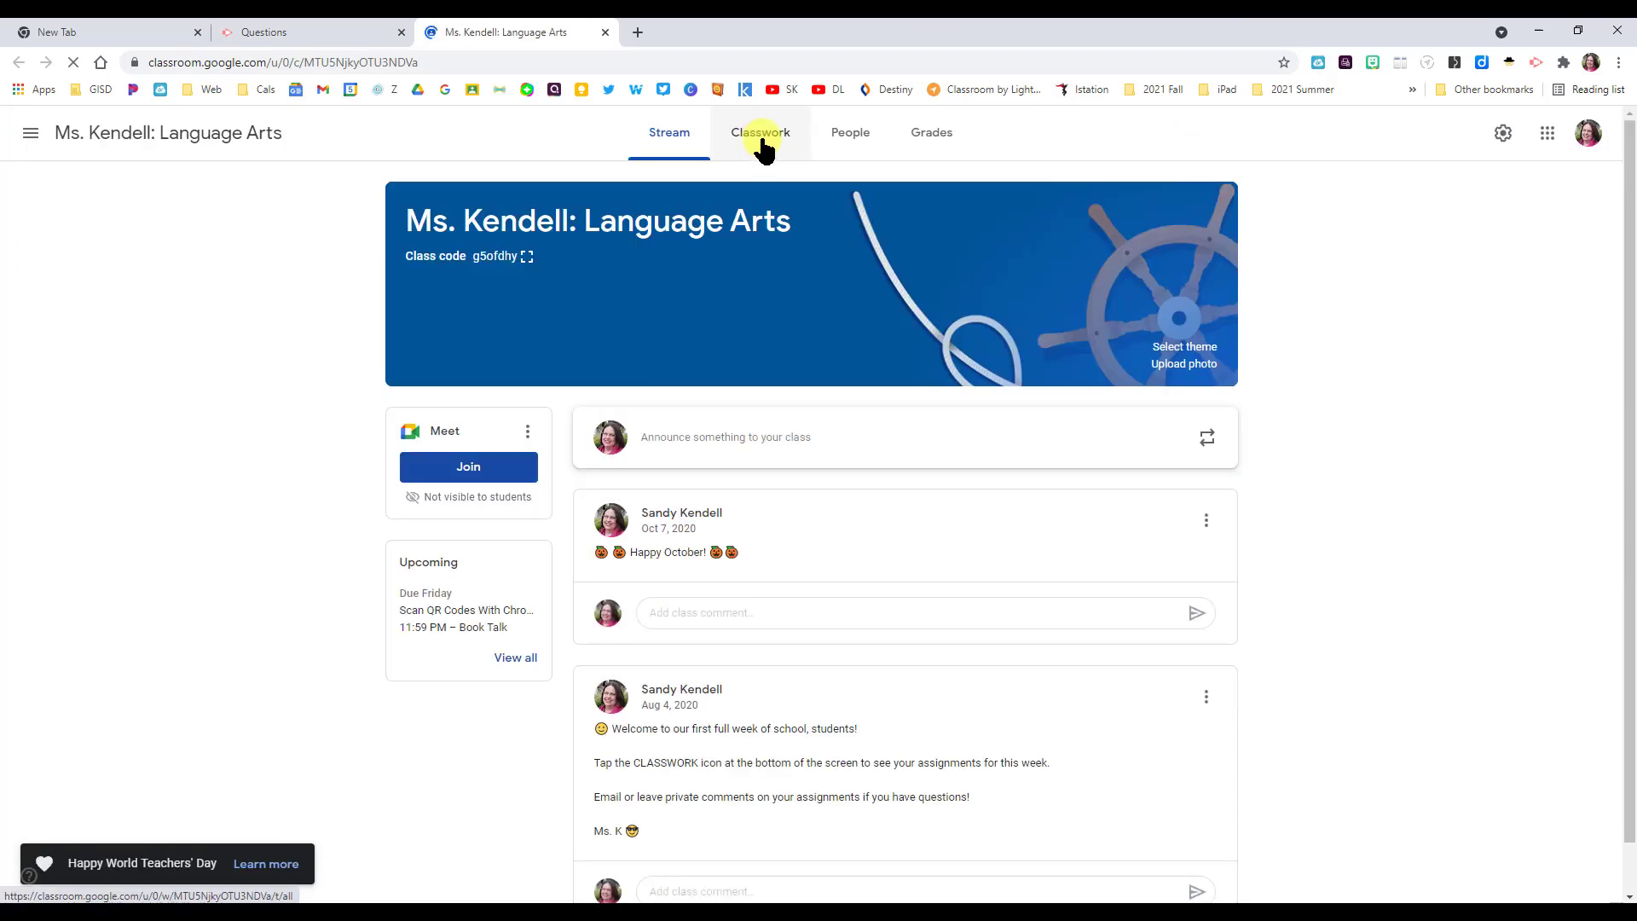
pyautogui.click(761, 143)
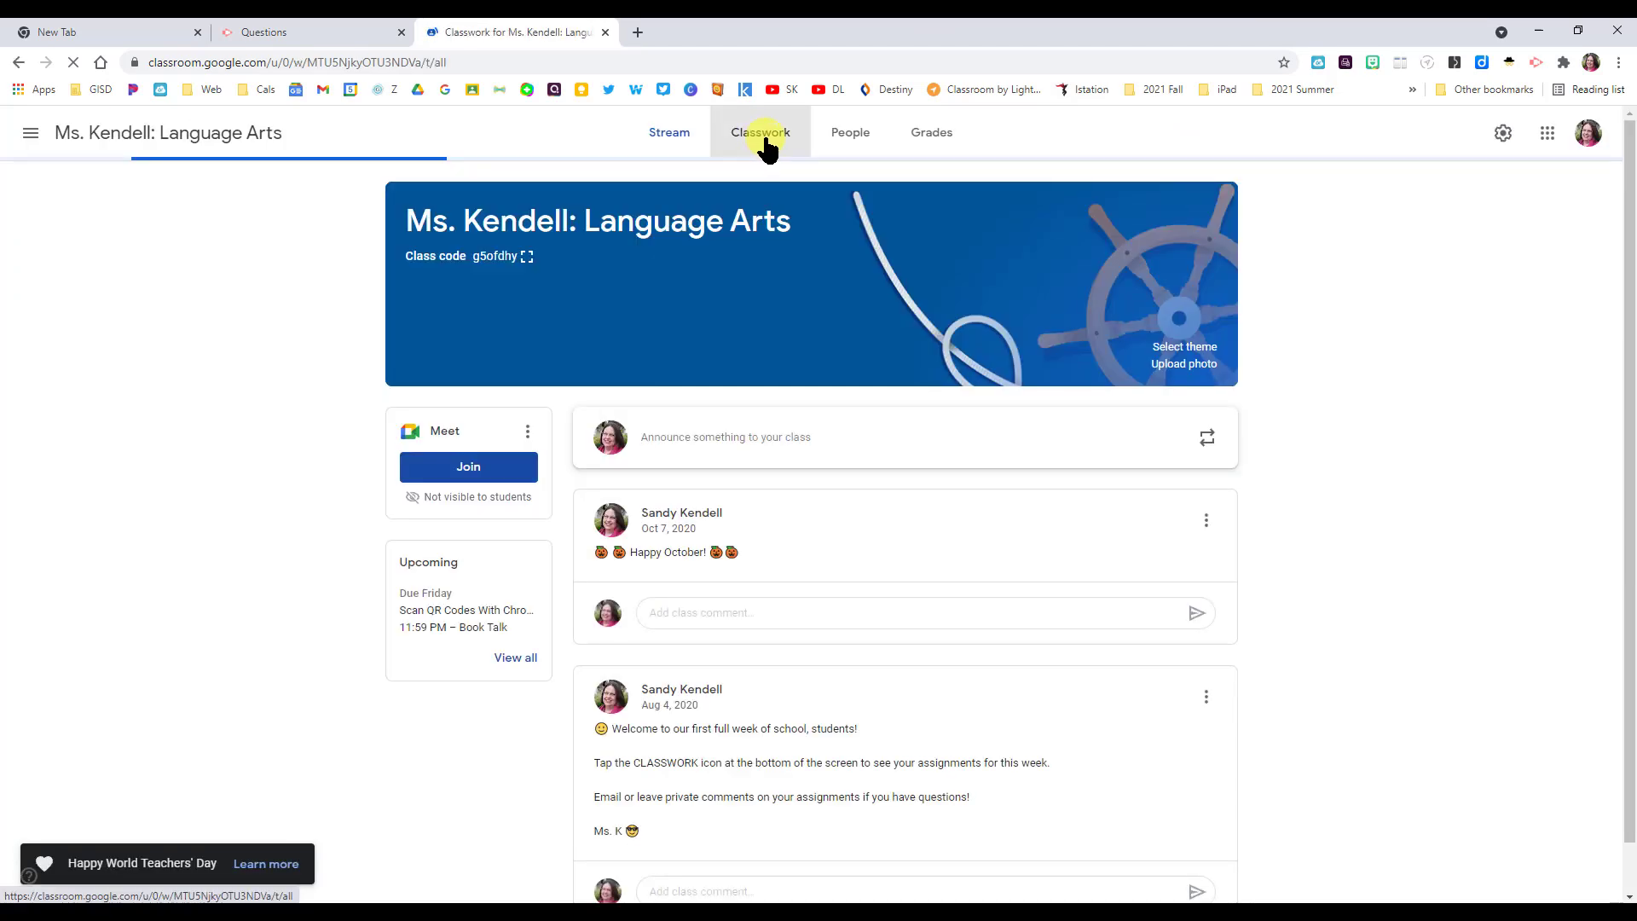
pyautogui.scroll(-1, 1072, 503)
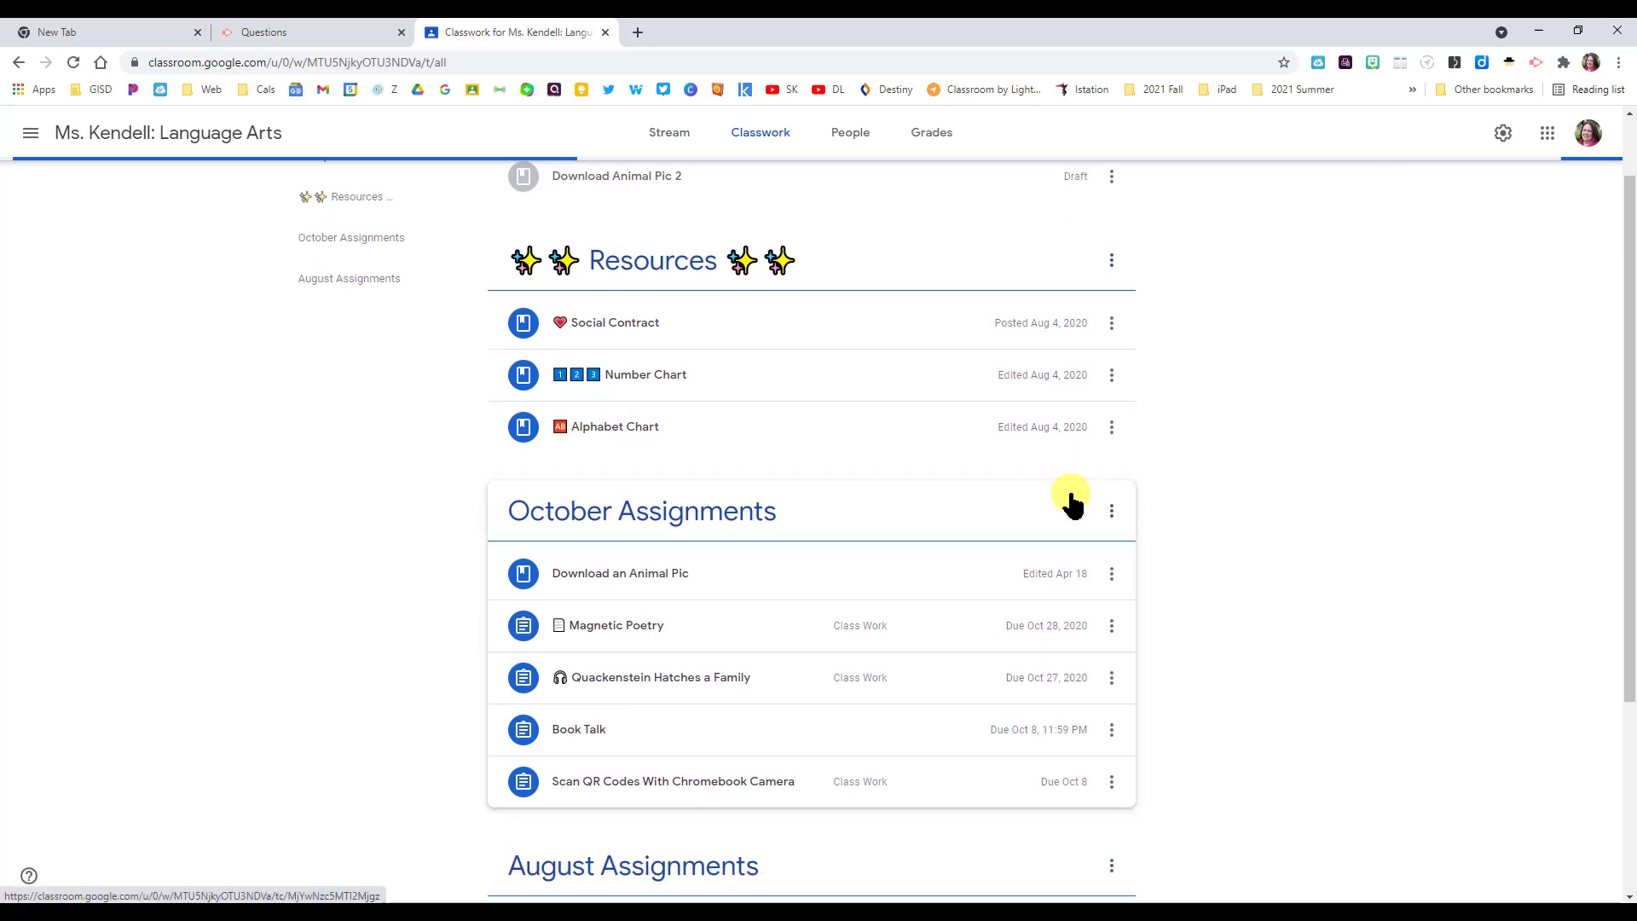
pyautogui.scroll(-1, 986, 576)
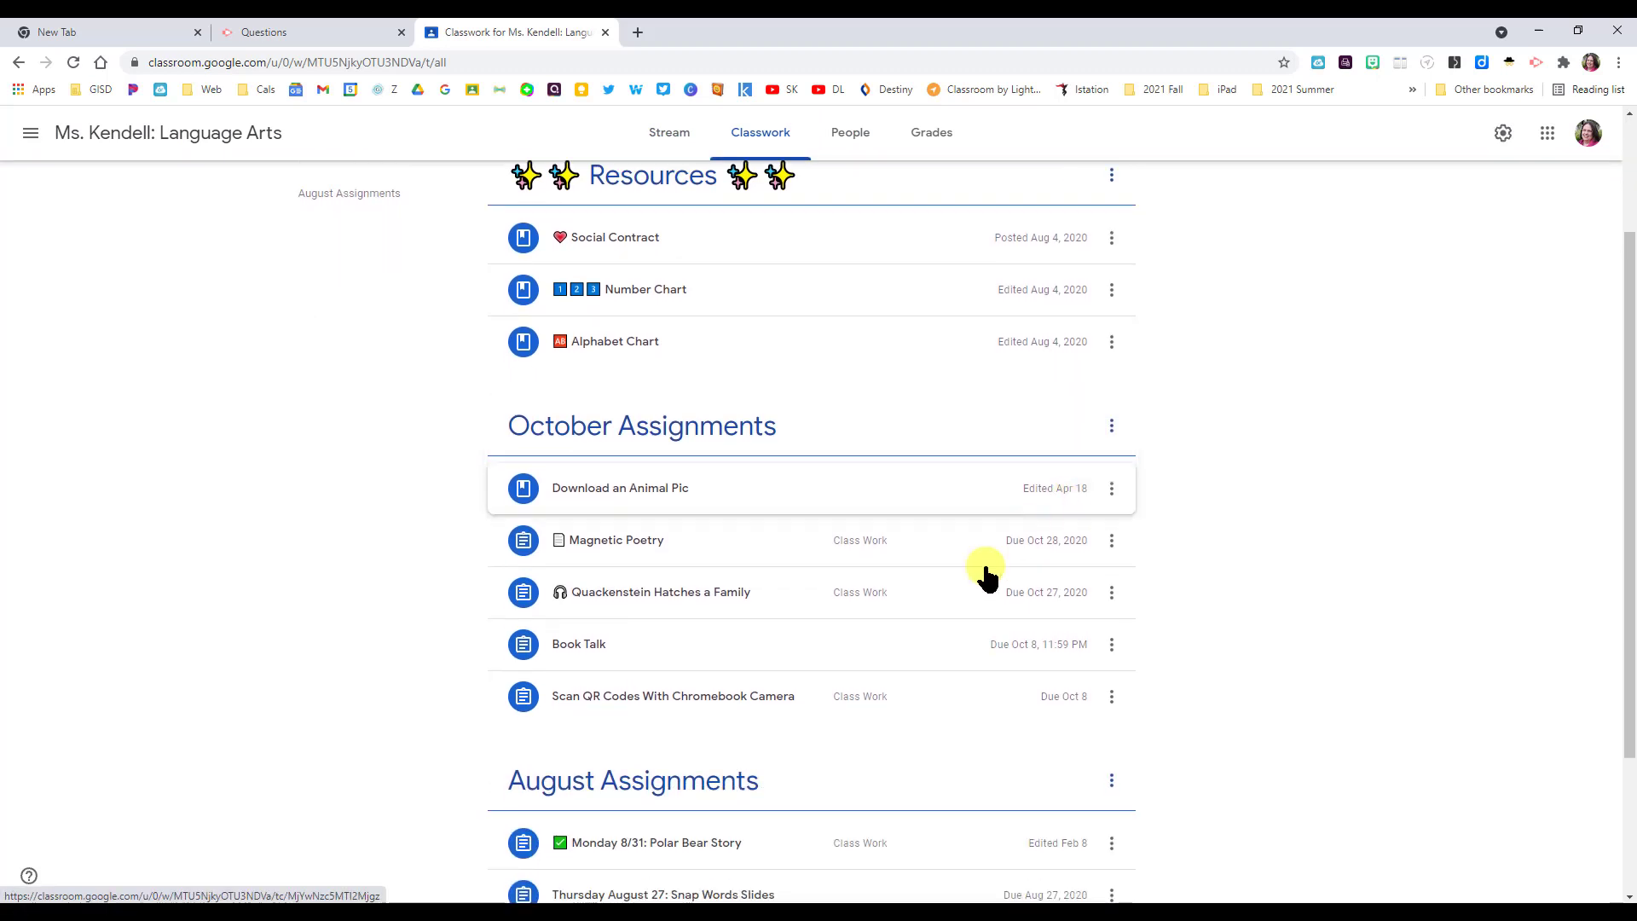
pyautogui.click(623, 707)
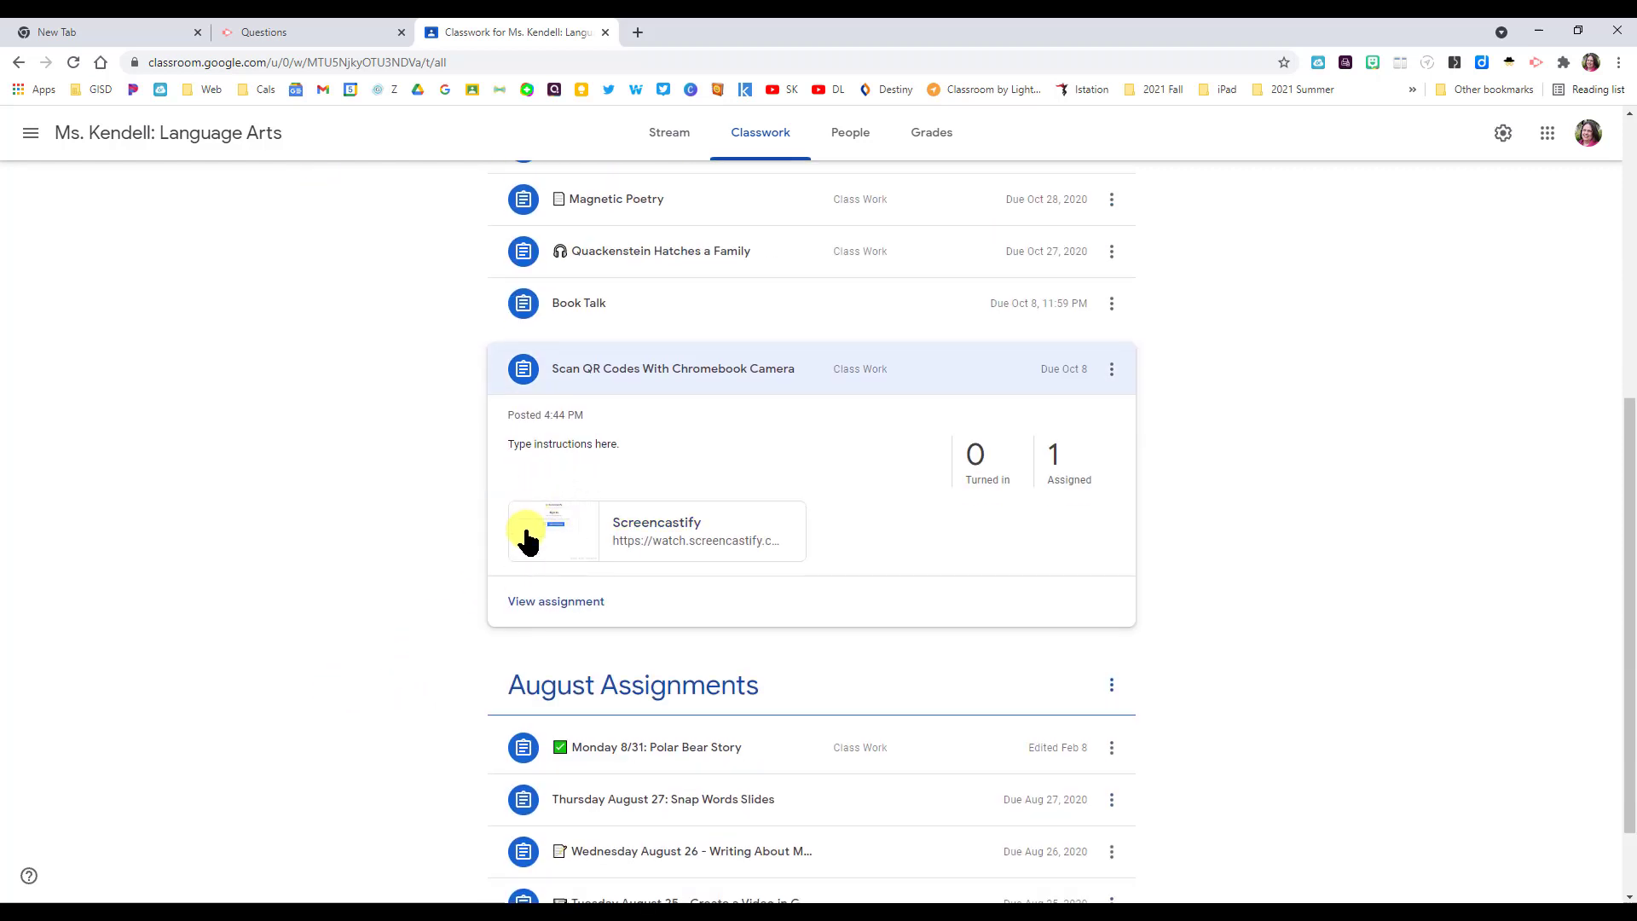
pyautogui.click(551, 604)
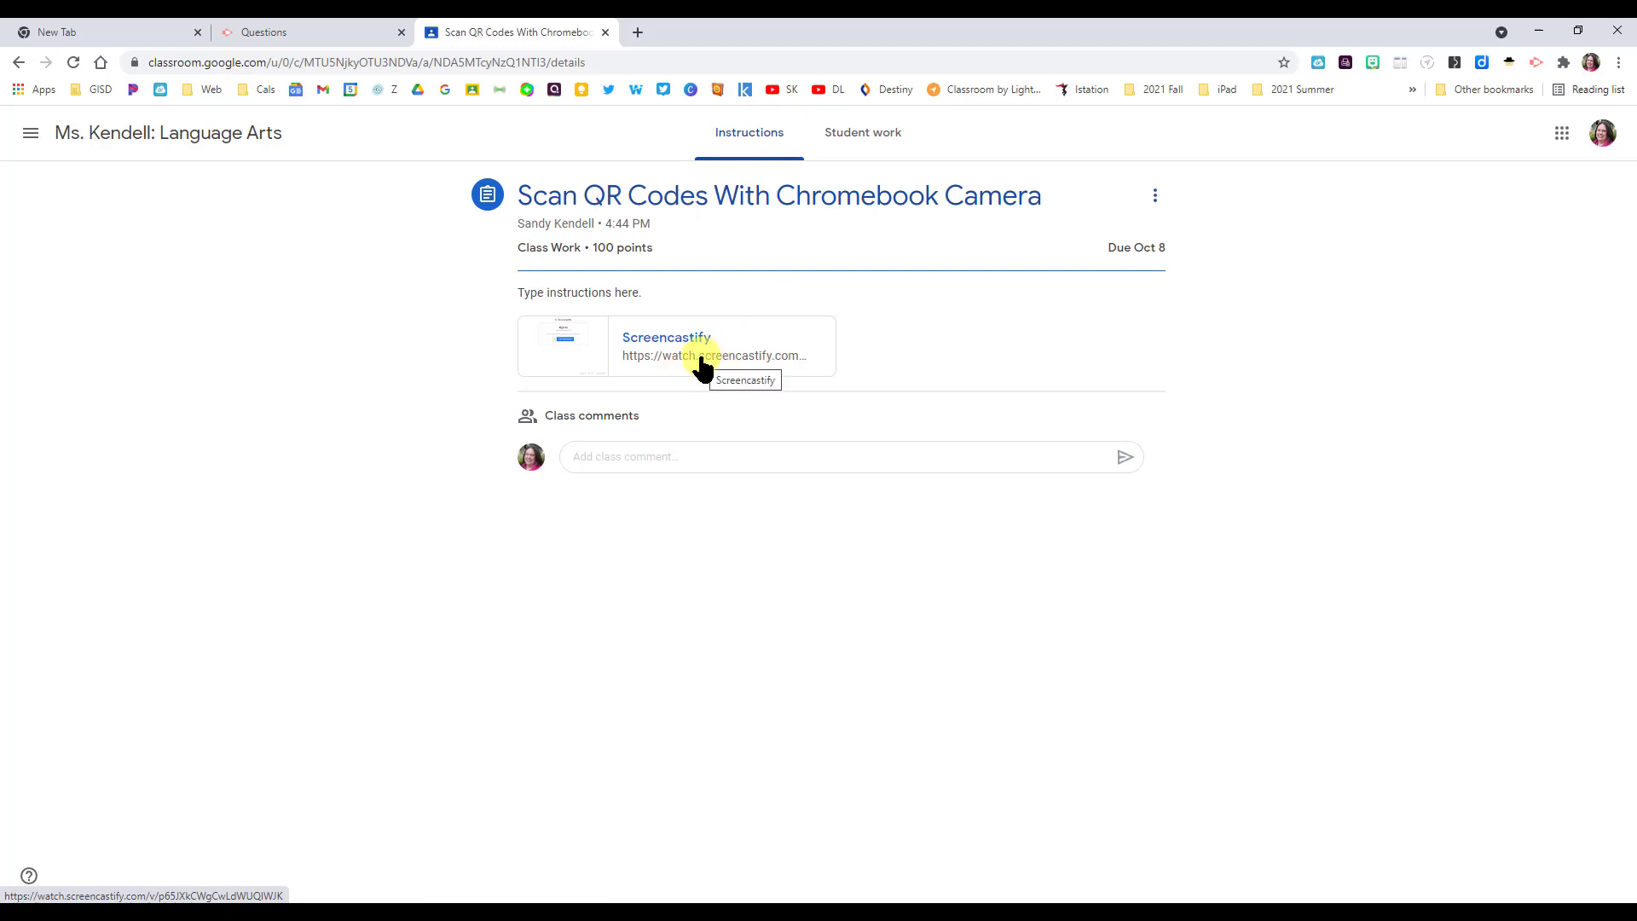
# - Open the attached Screencastify video, close its sign-in tab, and return to video management
pyautogui.click(658, 362)
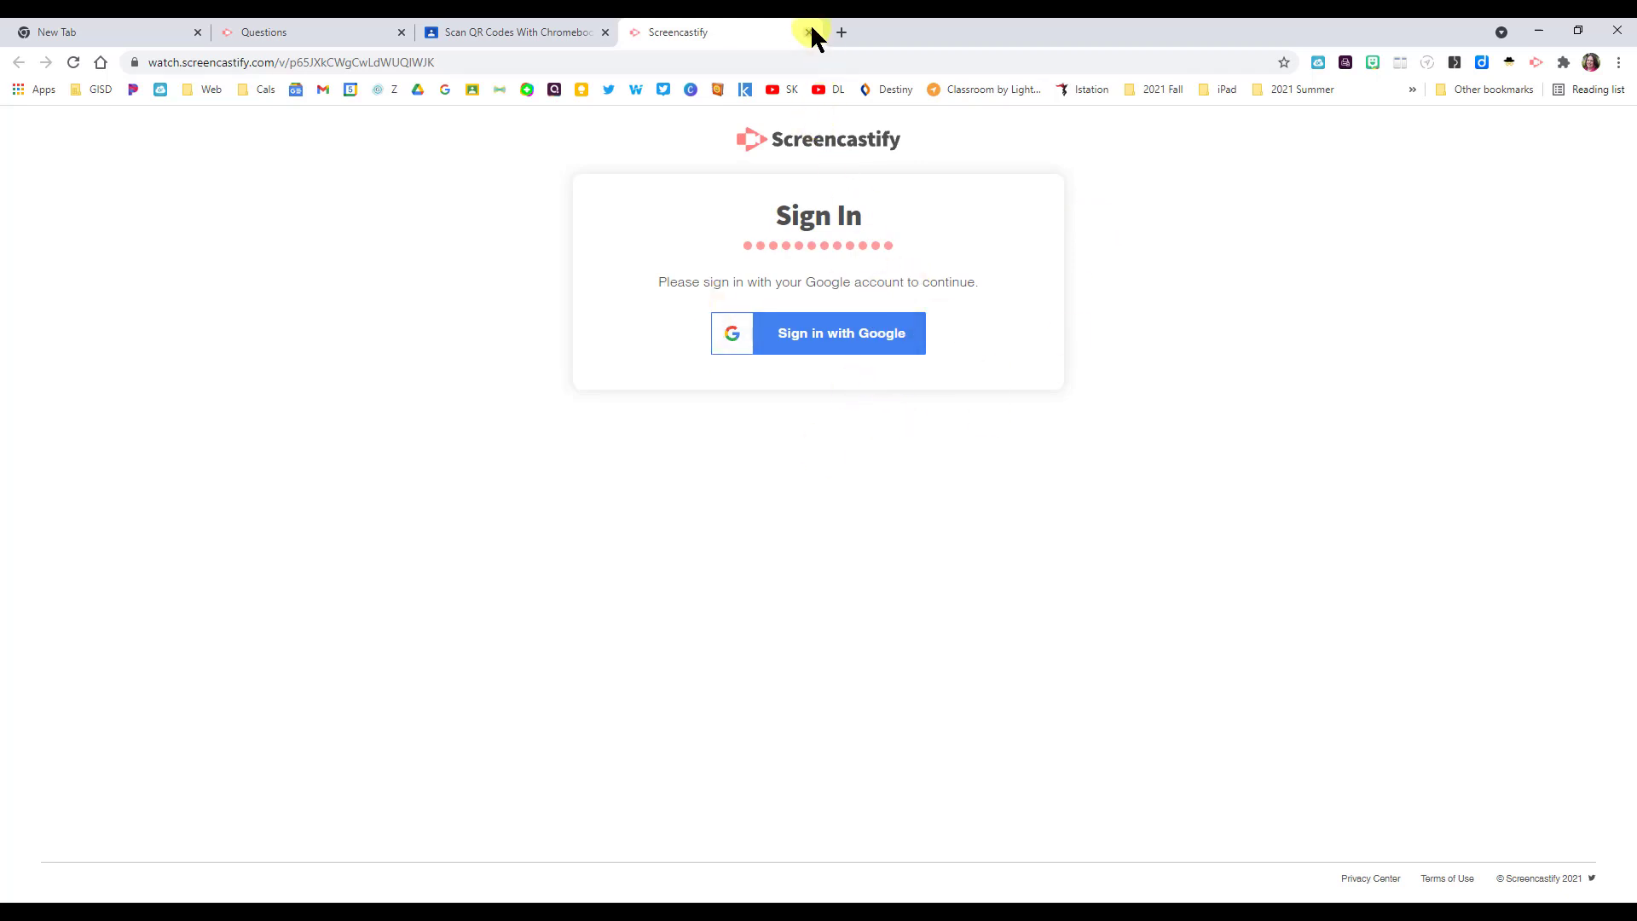
pyautogui.click(808, 32)
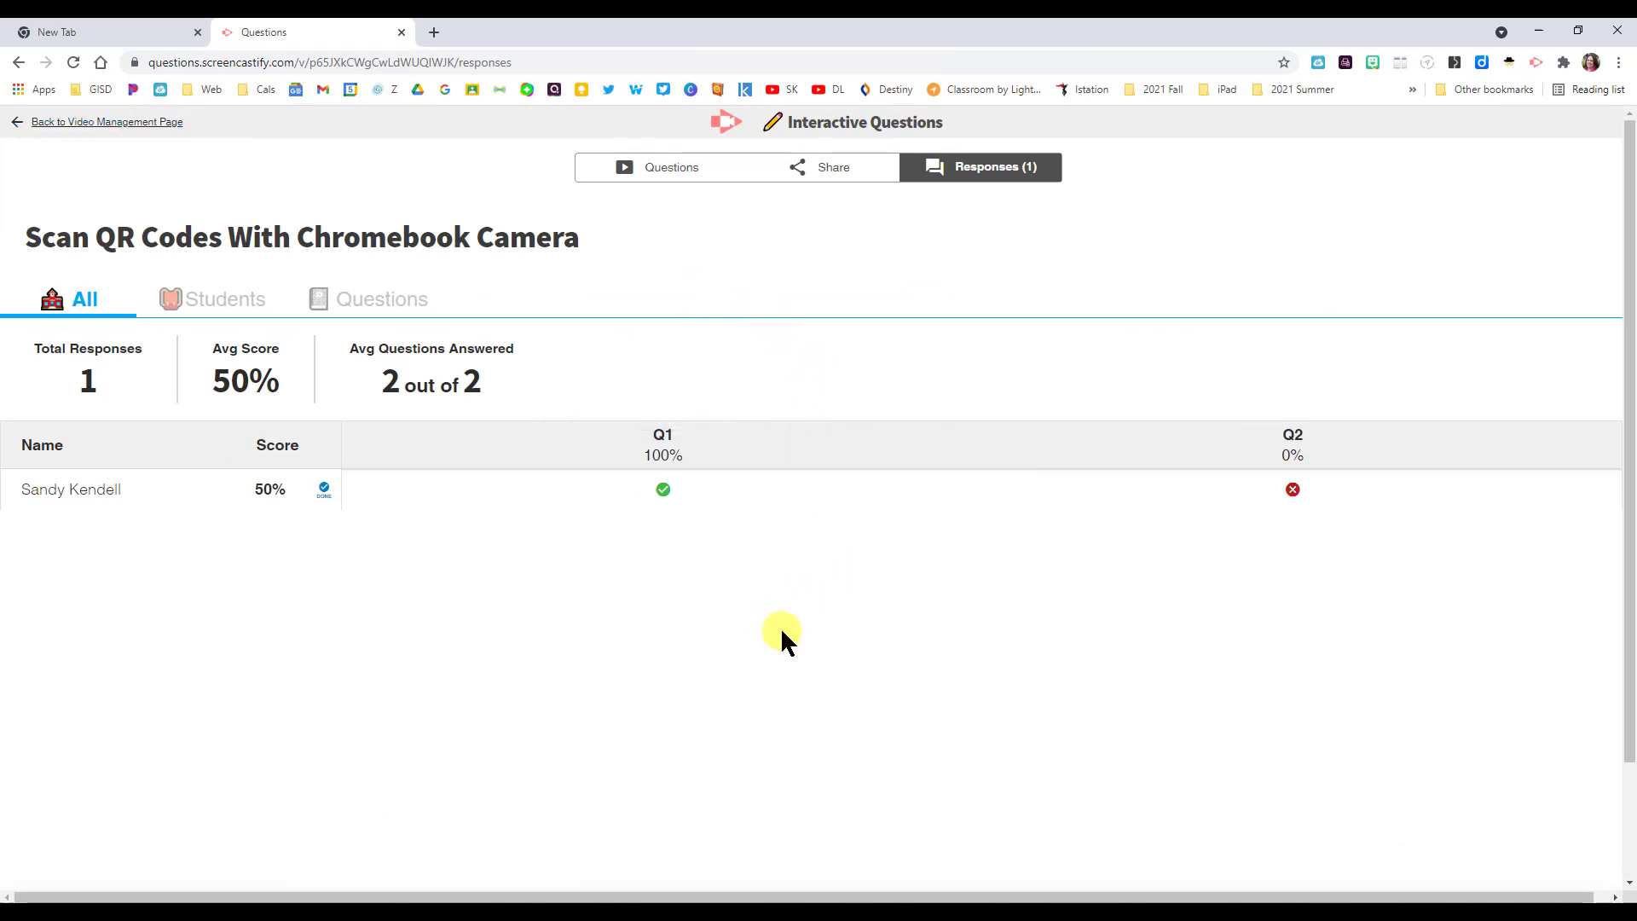
pyautogui.click(106, 124)
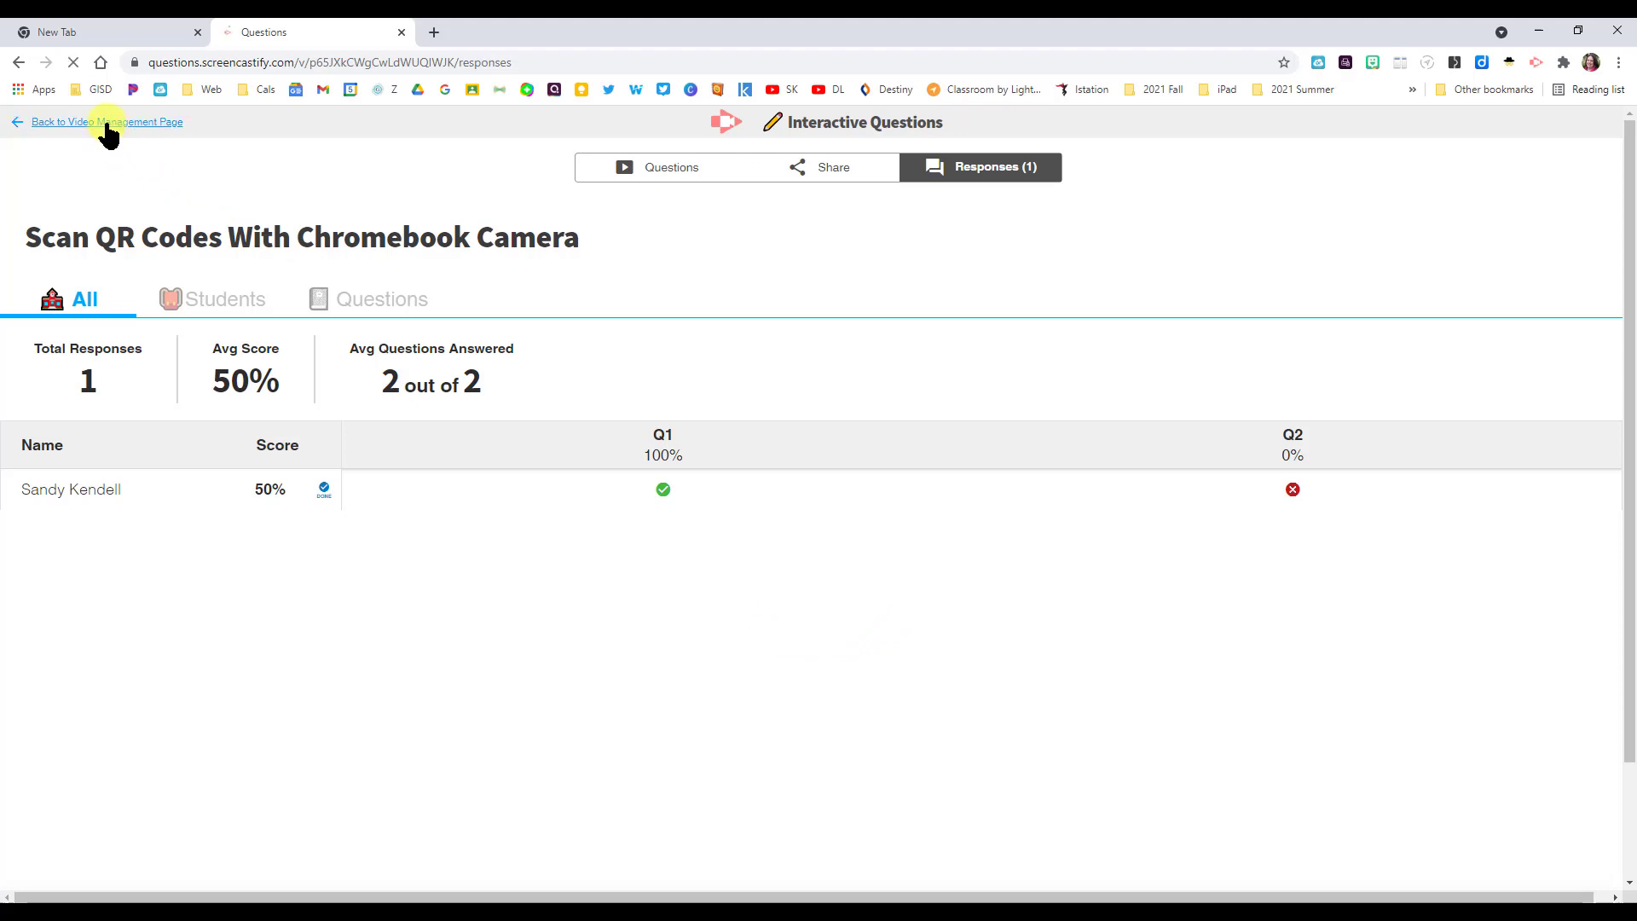